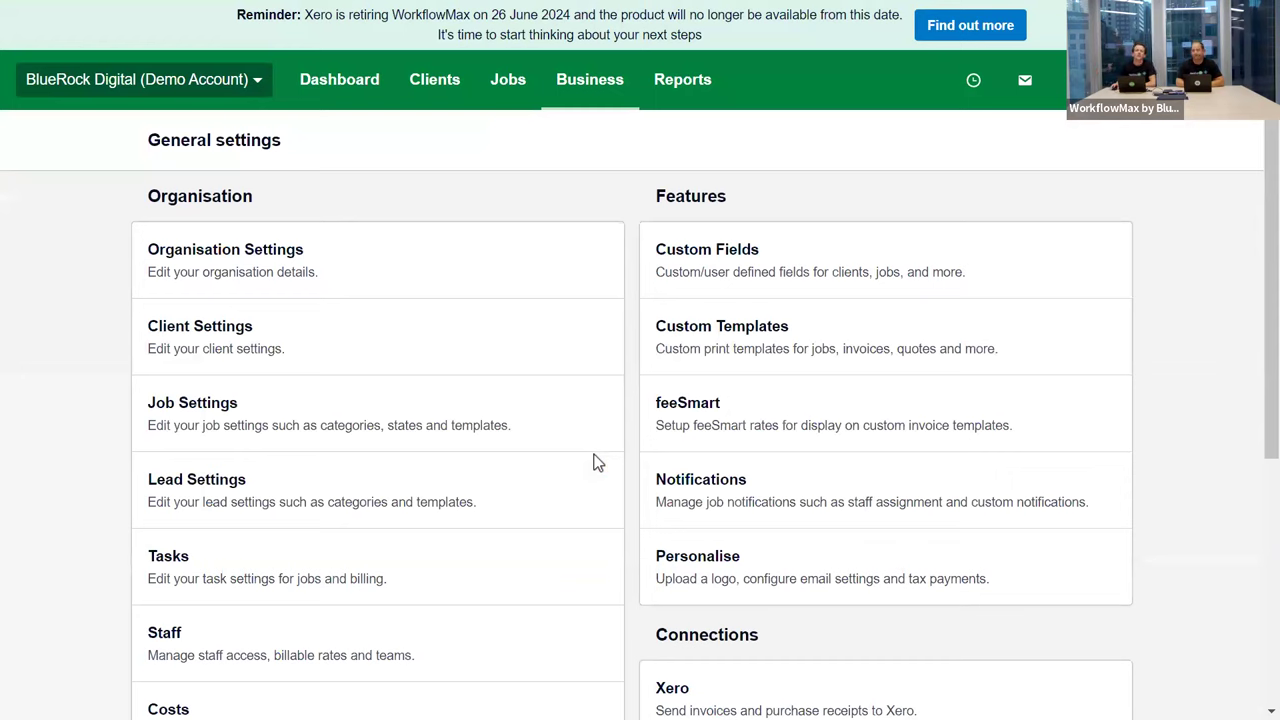
Open the Staff settings and go to page 2 of the 58-item staff list
scroll(562, 170, down, 1)
scroll(575, 140, up, 1)
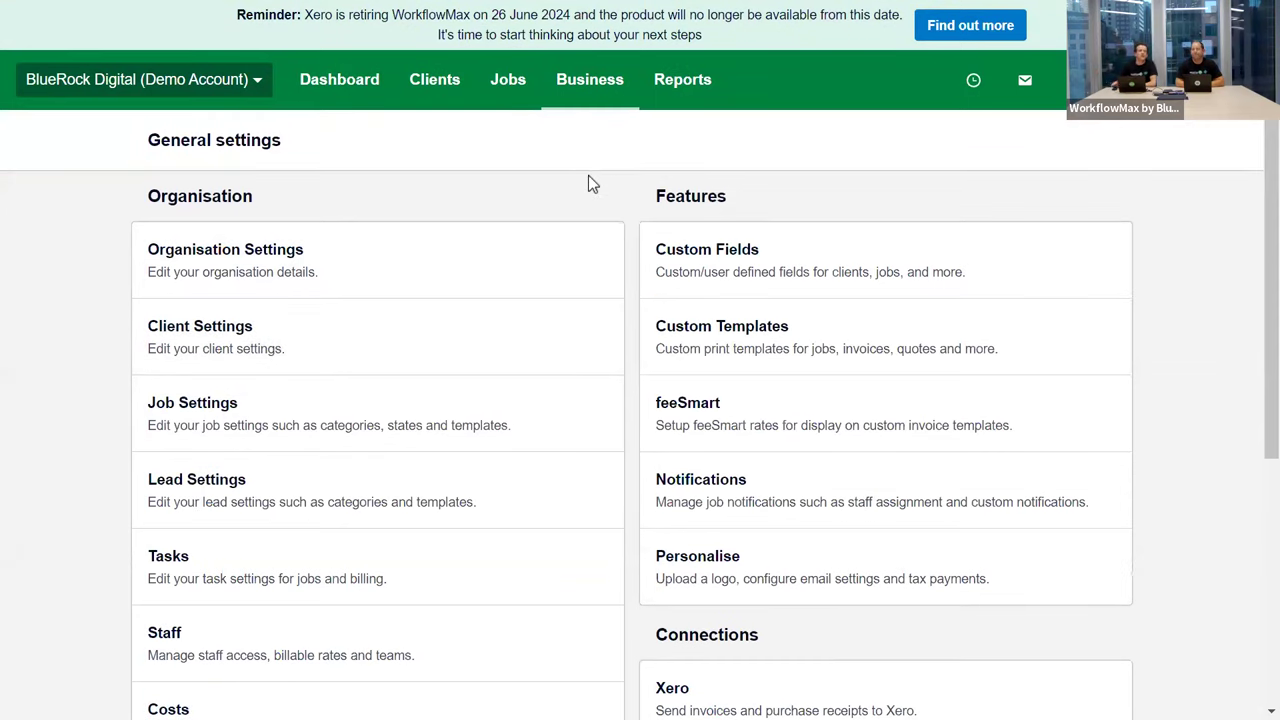
scroll(480, 251, down, 1)
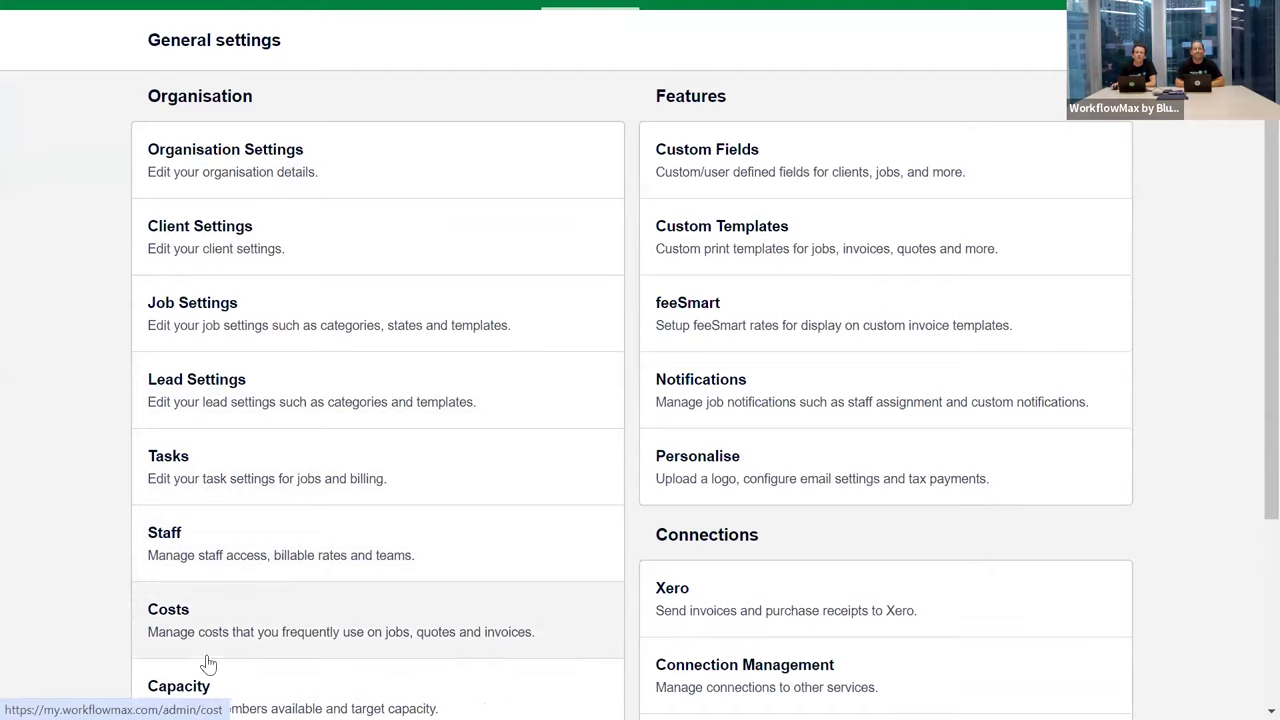
scroll(423, 611, up, 1)
scroll(463, 402, down, 1)
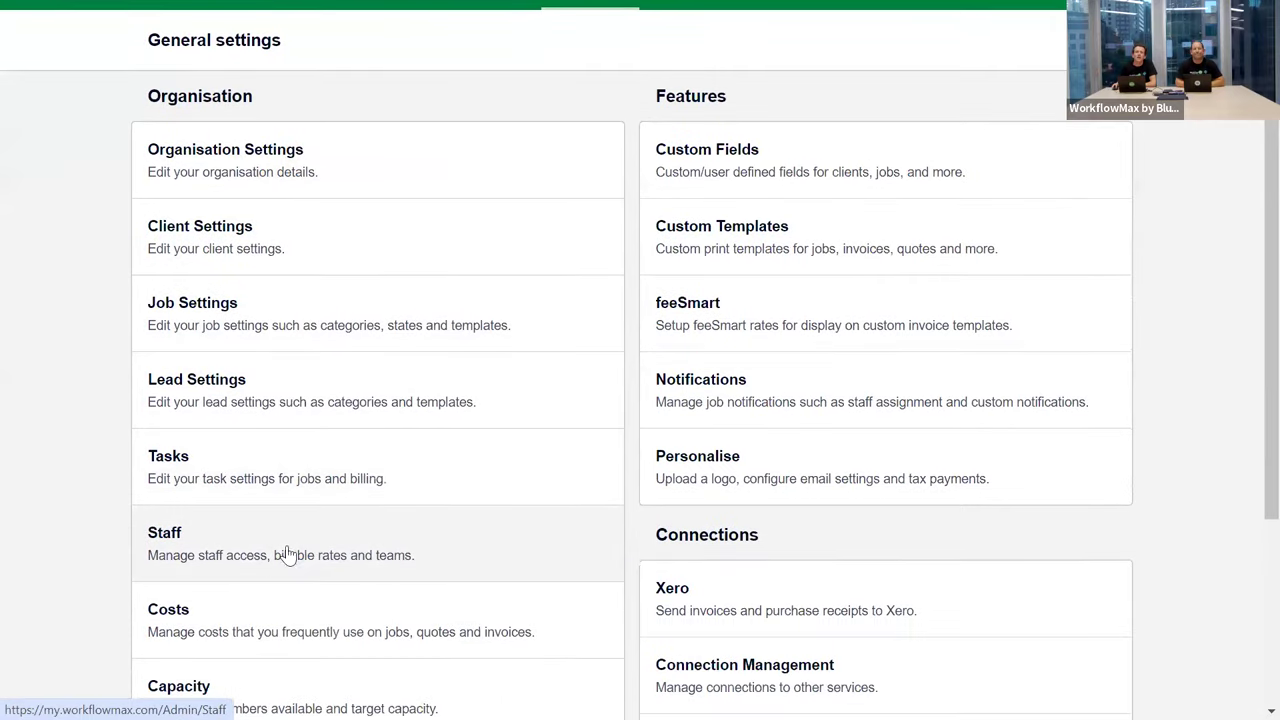
click(209, 558)
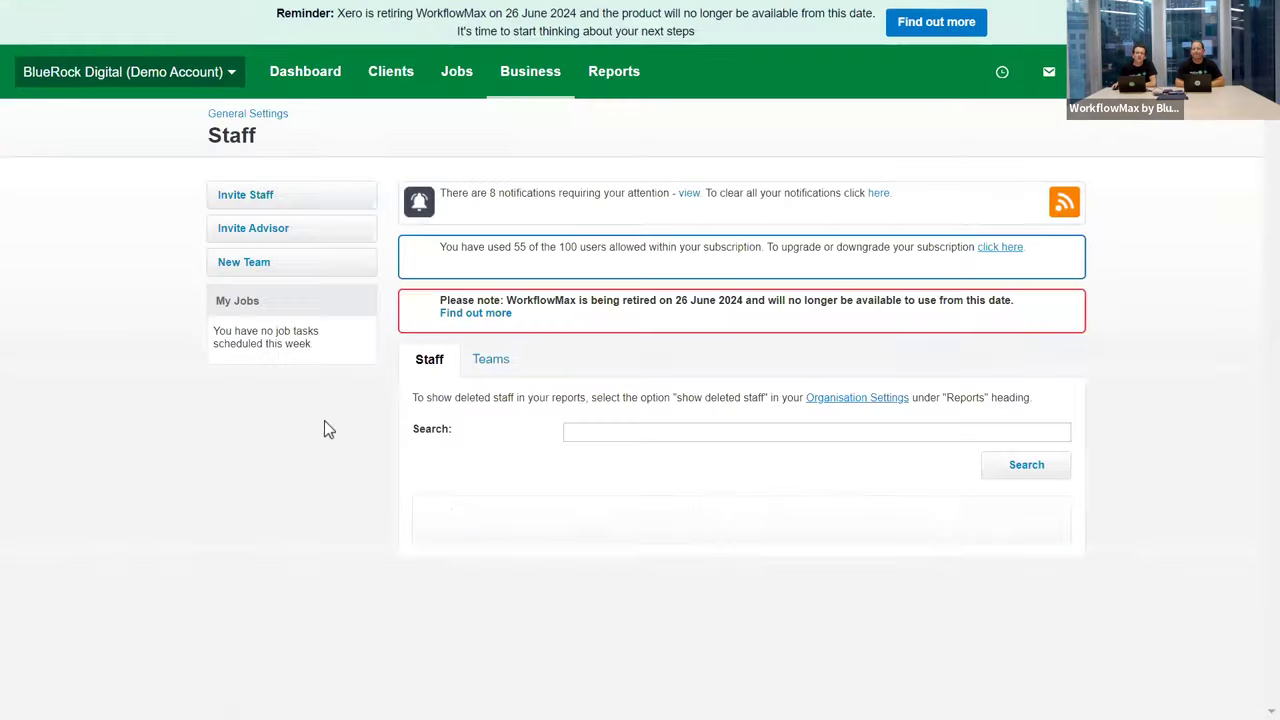
scroll(491, 443, down, 1)
scroll(494, 440, down, 15)
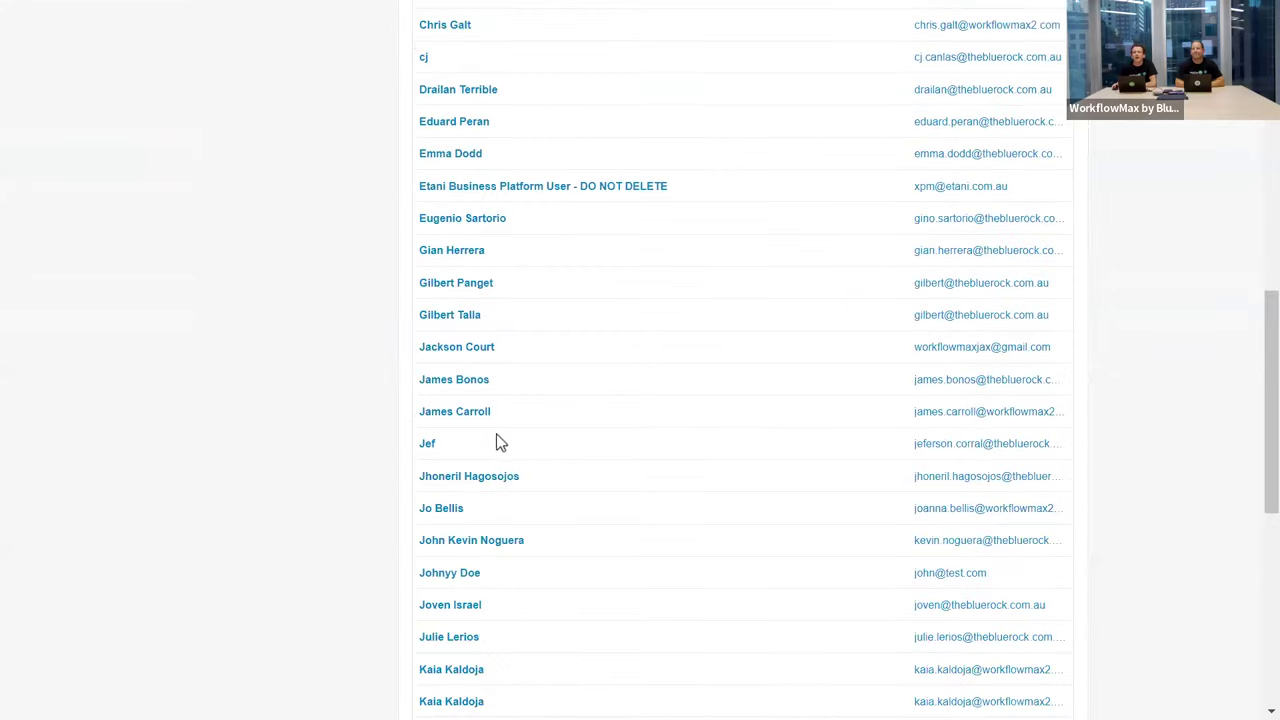
click(457, 671)
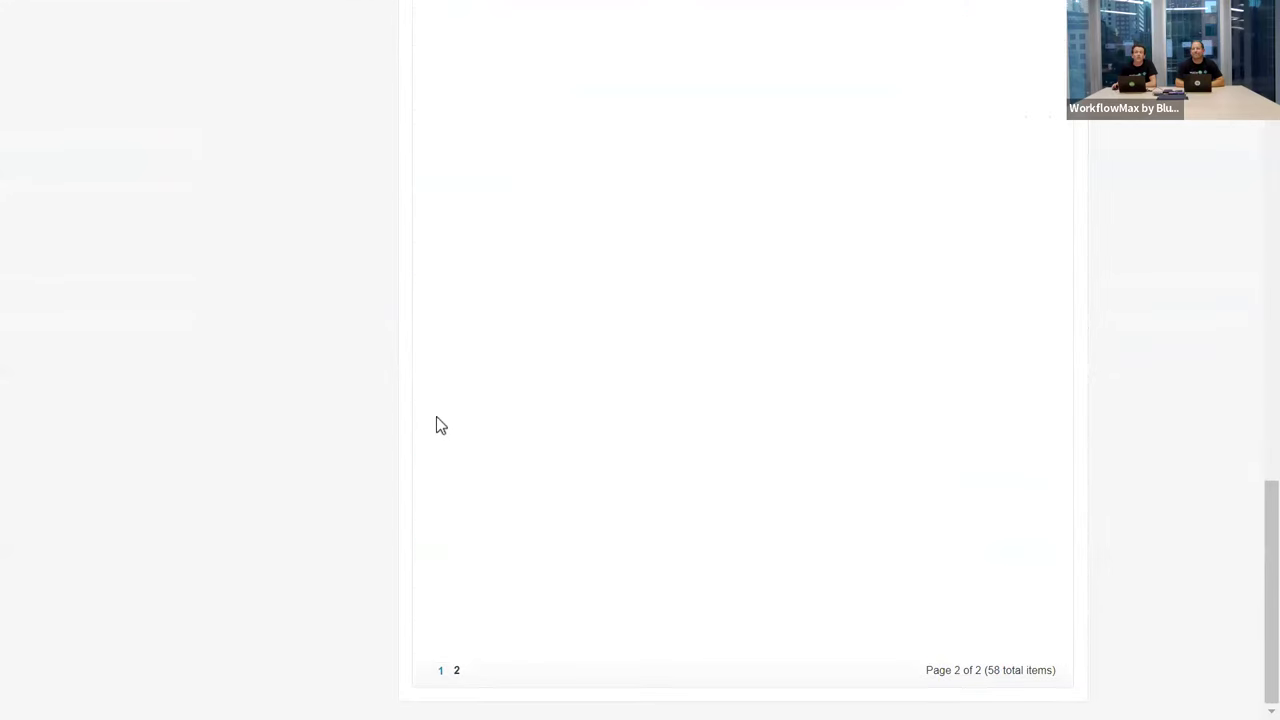
scroll(436, 420, up, 12)
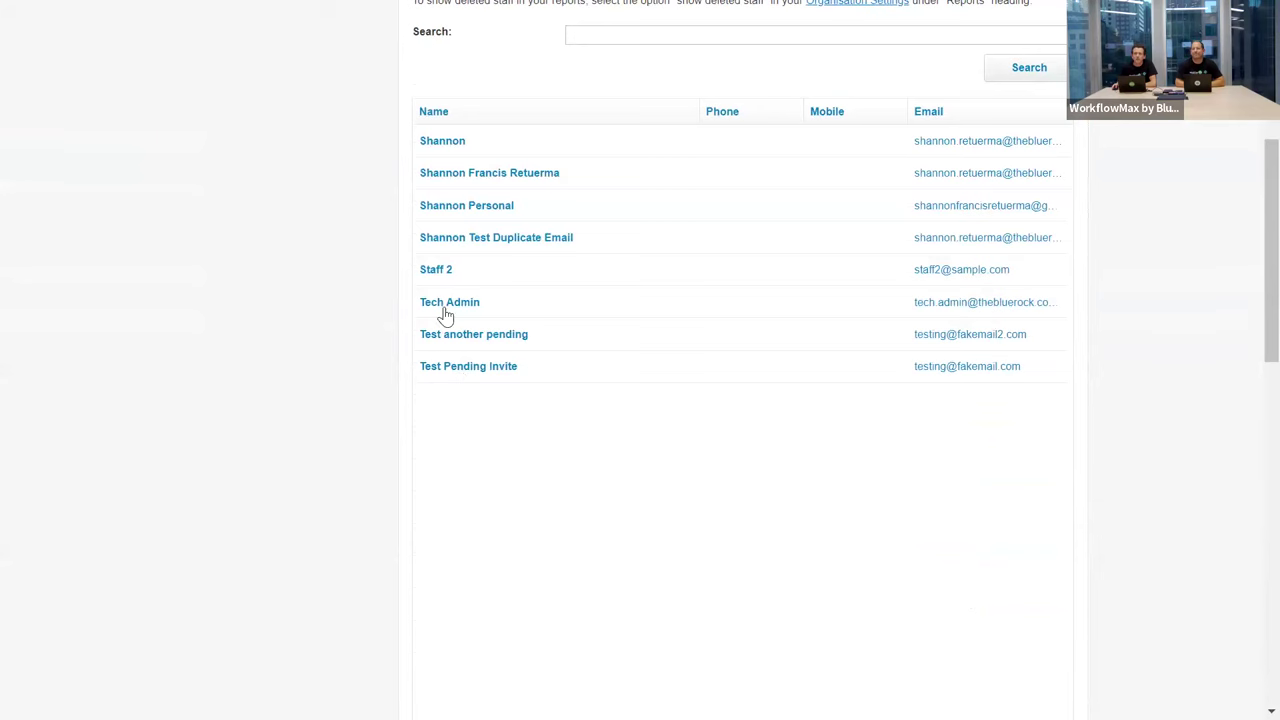
Open the Tech Admin staff record and review its General, Admin, Financial and API privileges
click(446, 312)
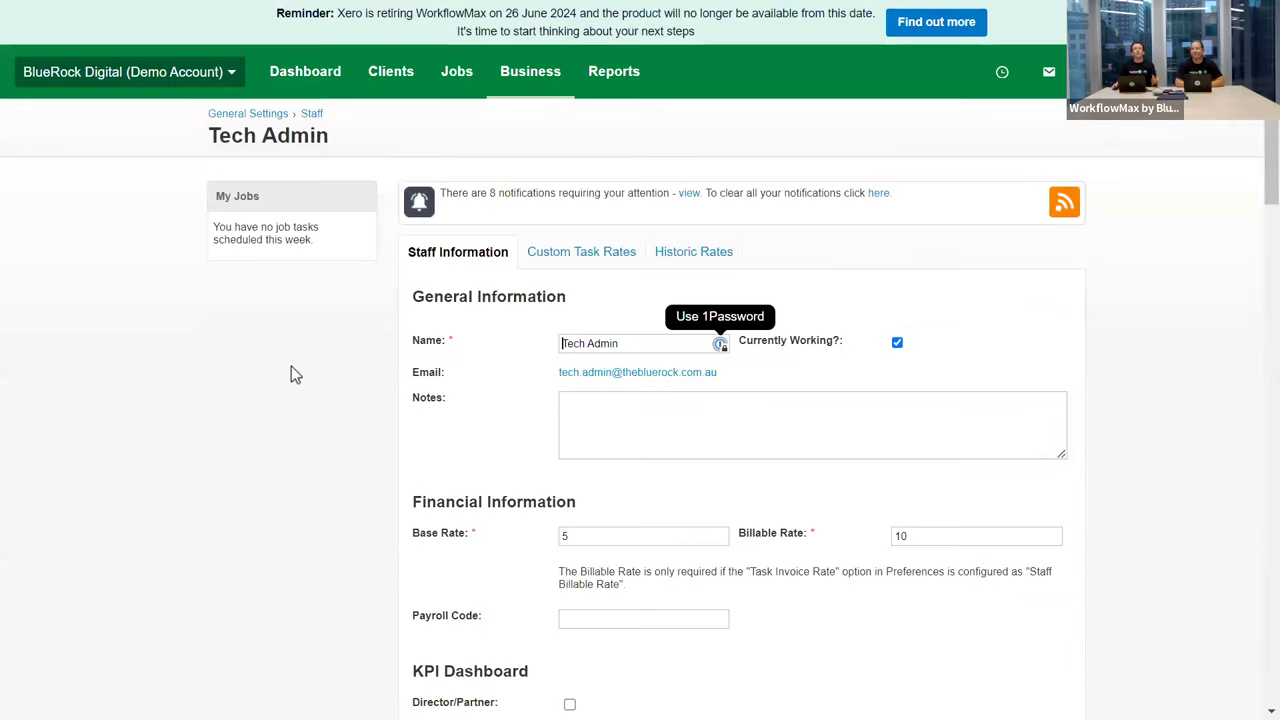
scroll(320, 451, down, 4)
scroll(322, 451, down, 3)
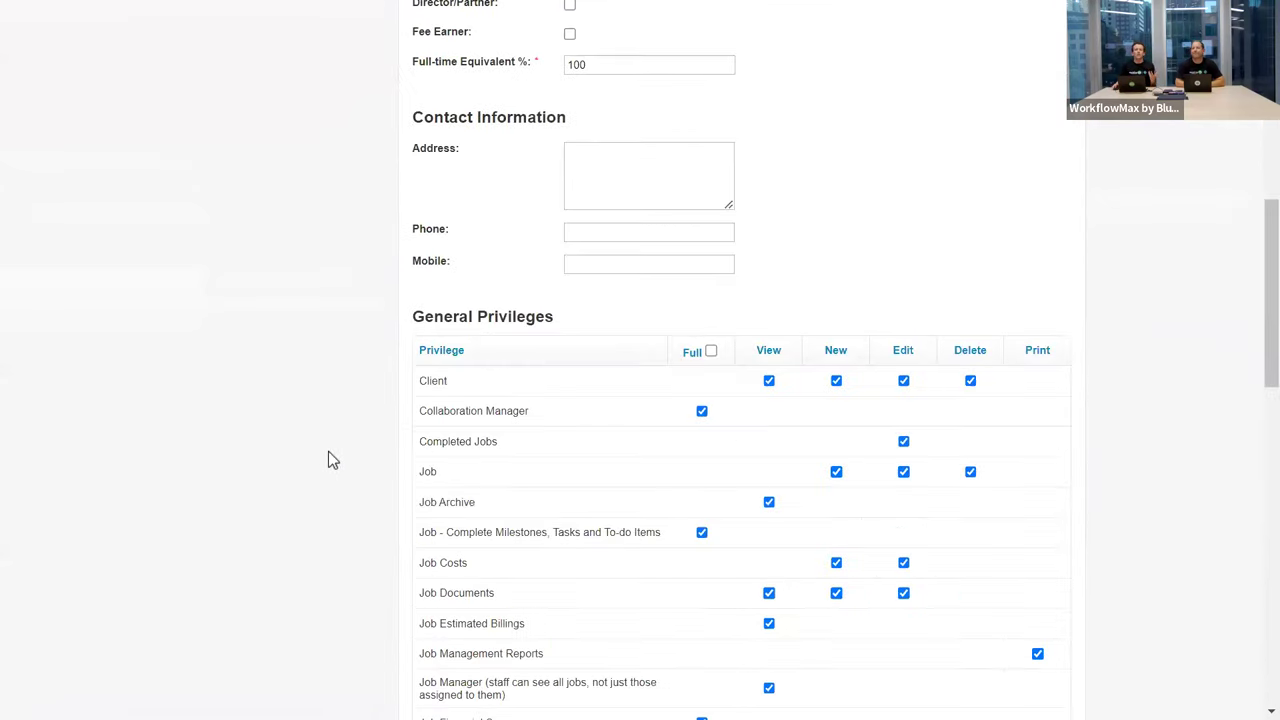
scroll(388, 345, down, 8)
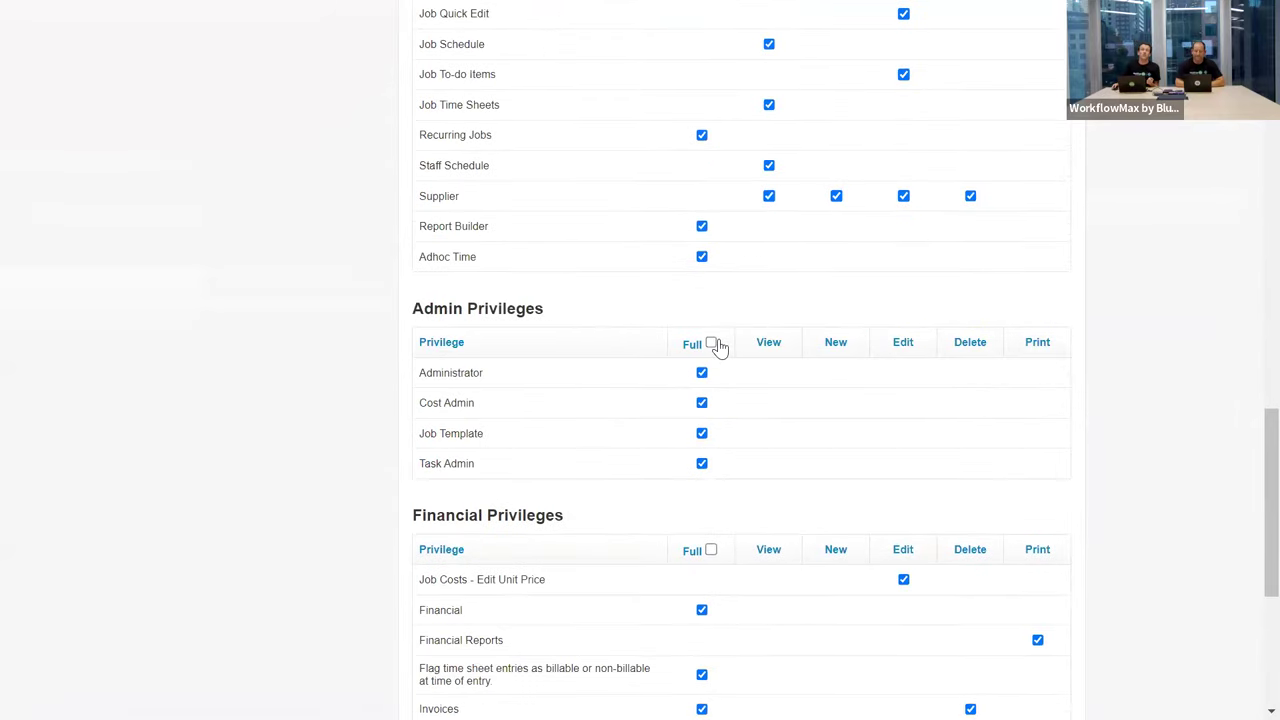
scroll(718, 346, down, 1)
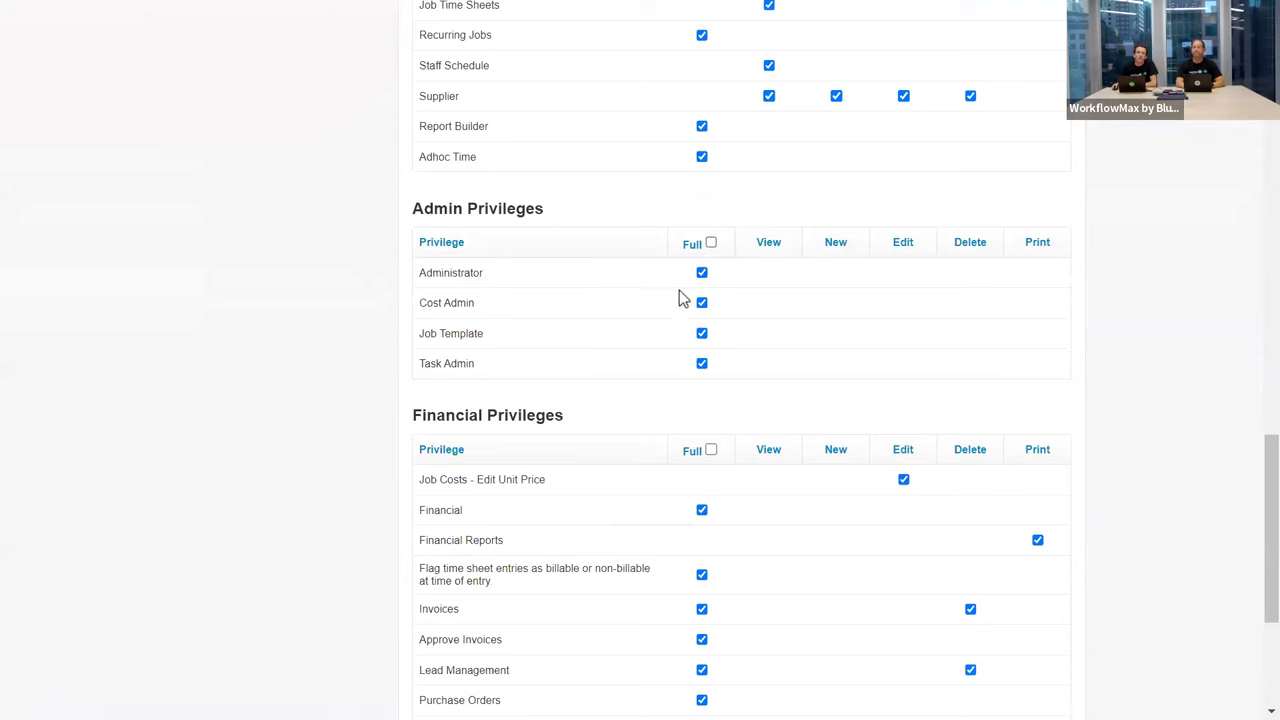
scroll(347, 385, down, 3)
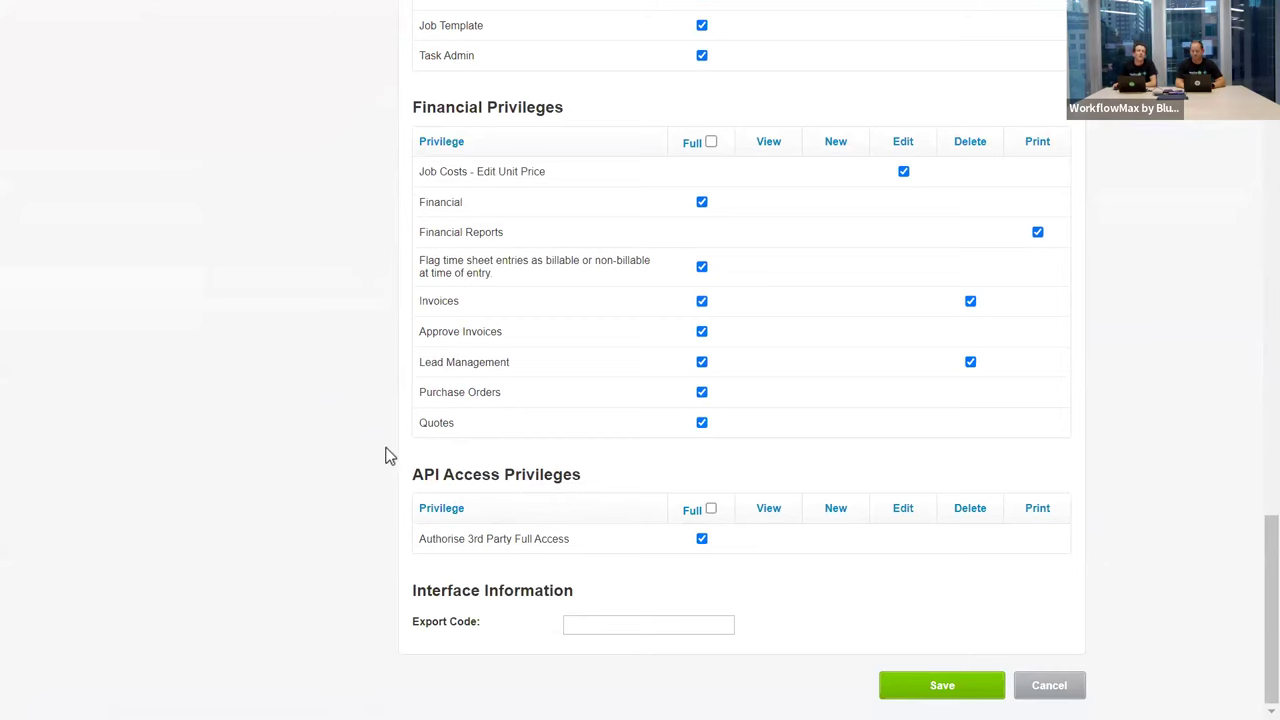
scroll(366, 420, up, 15)
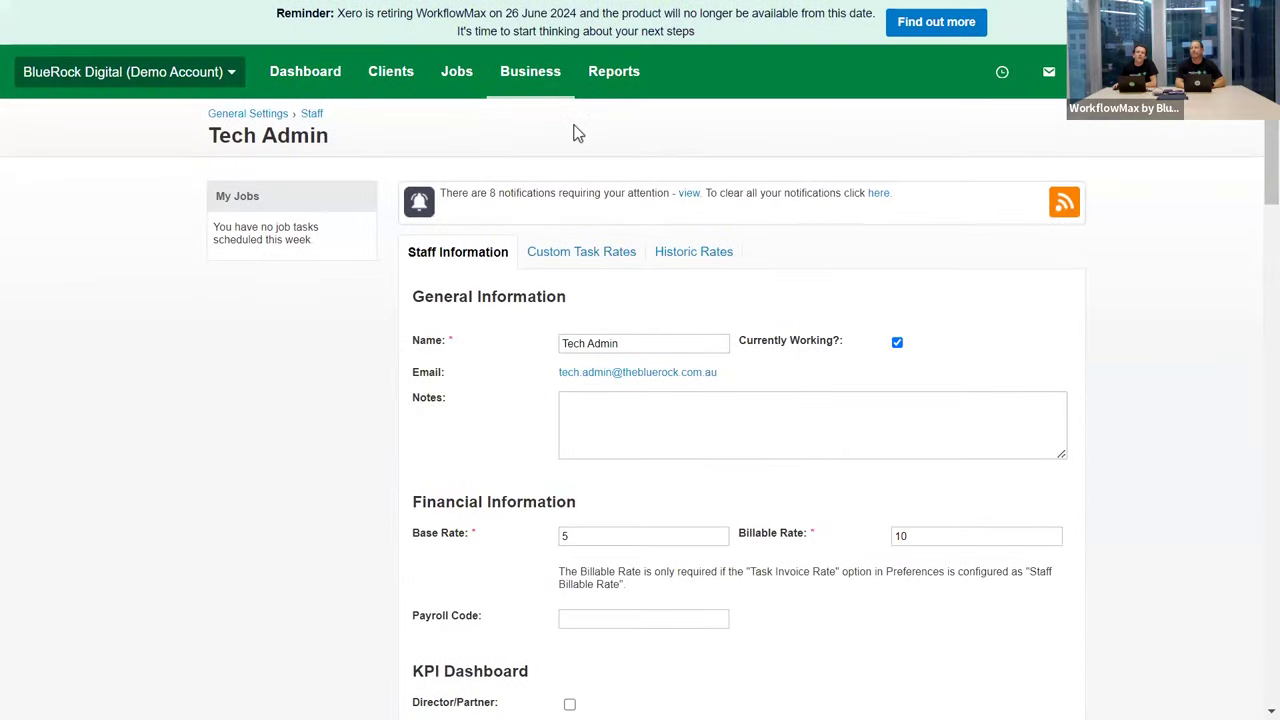
click(525, 78)
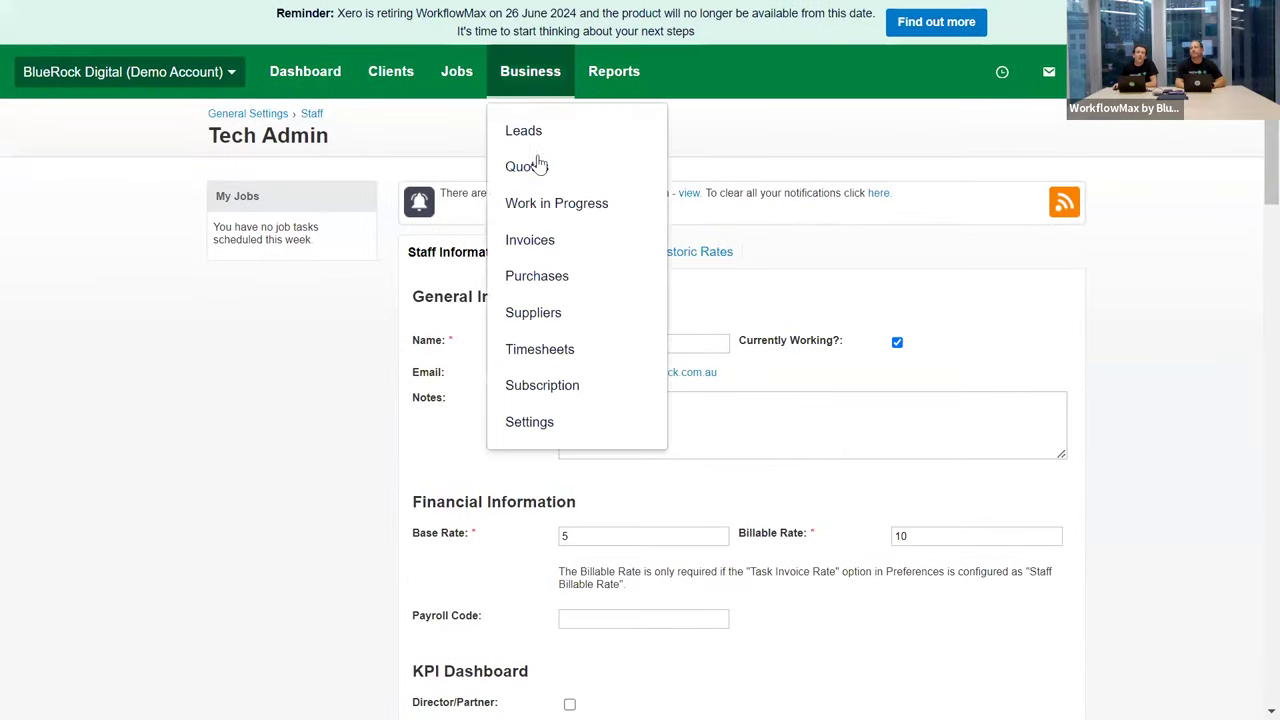
Go to Organisation Settings from General Settings and scroll down to the Lock Dates section
click(243, 116)
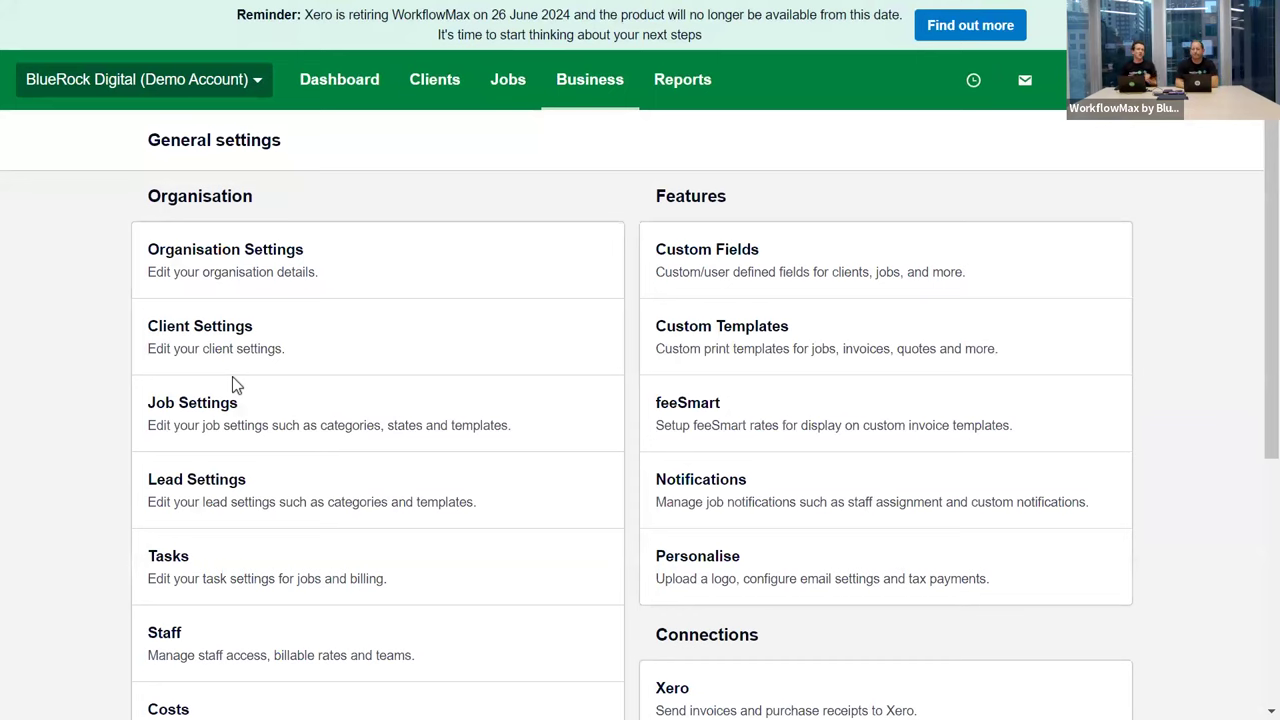
click(243, 323)
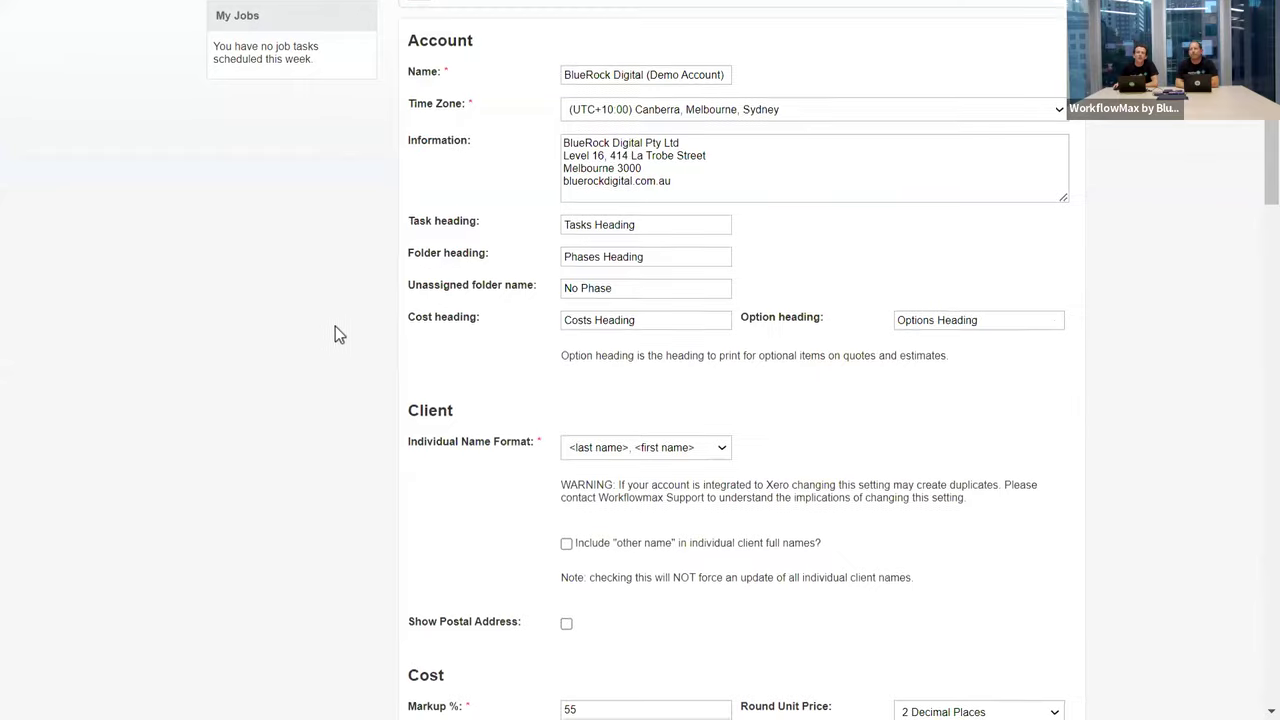
scroll(351, 429, down, 6)
scroll(362, 420, down, 1)
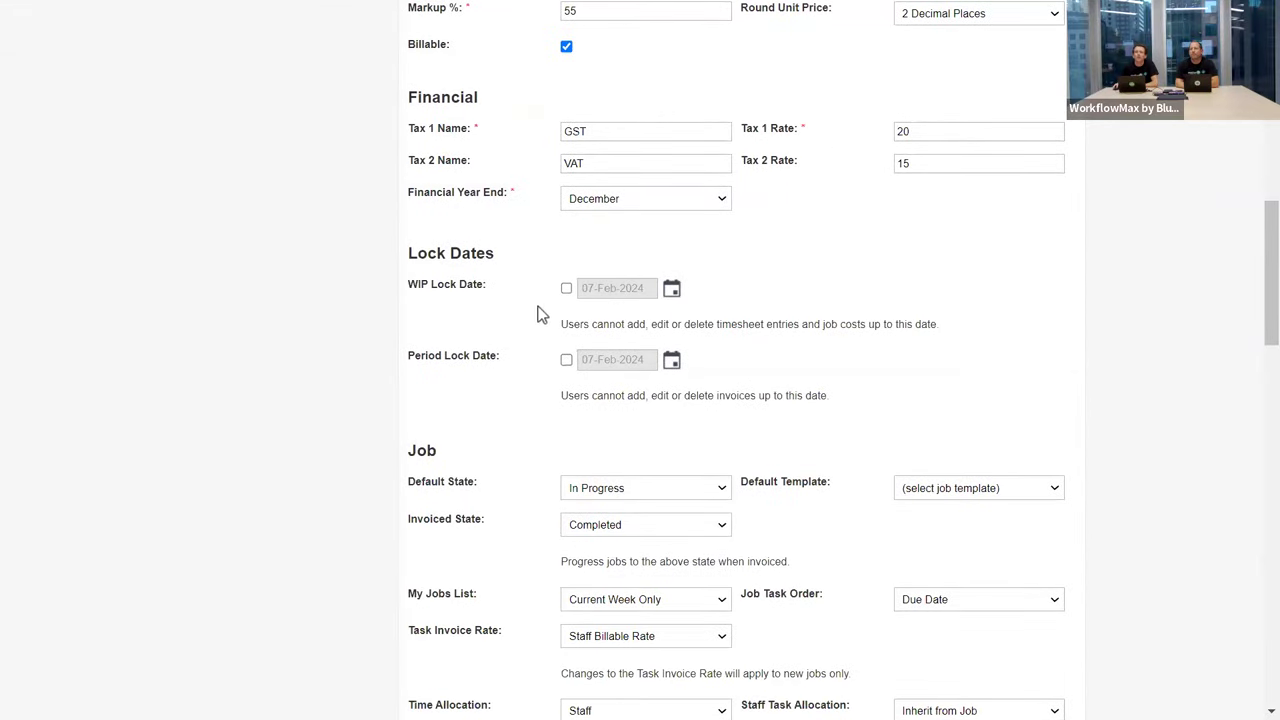
Enable the WIP and Period lock dates, both set to 07-Feb-2024
click(566, 290)
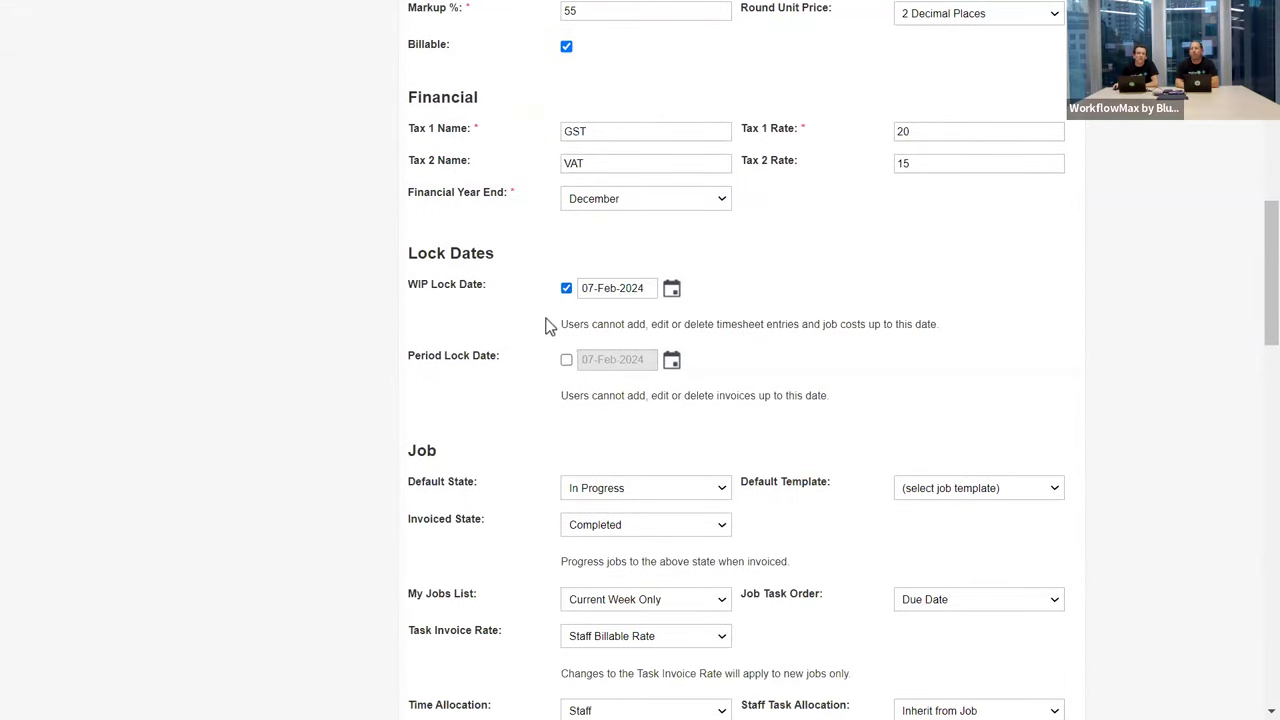
click(567, 362)
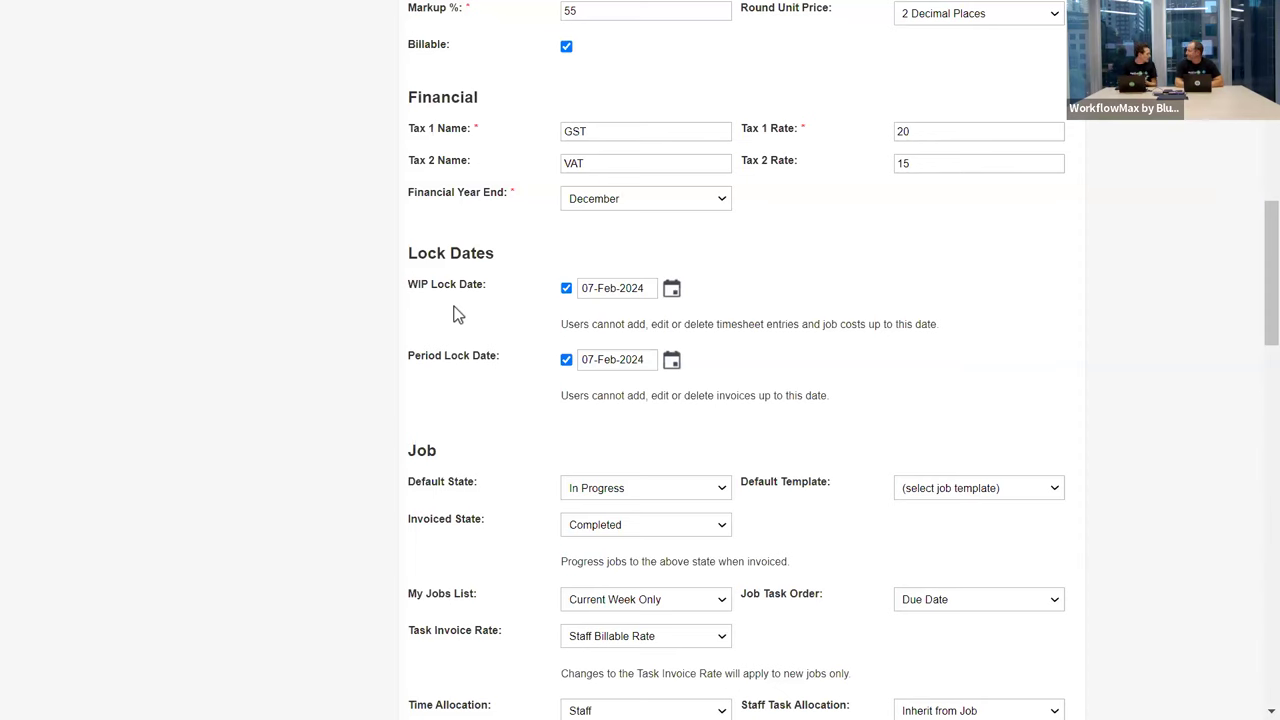
scroll(440, 291, up, 9)
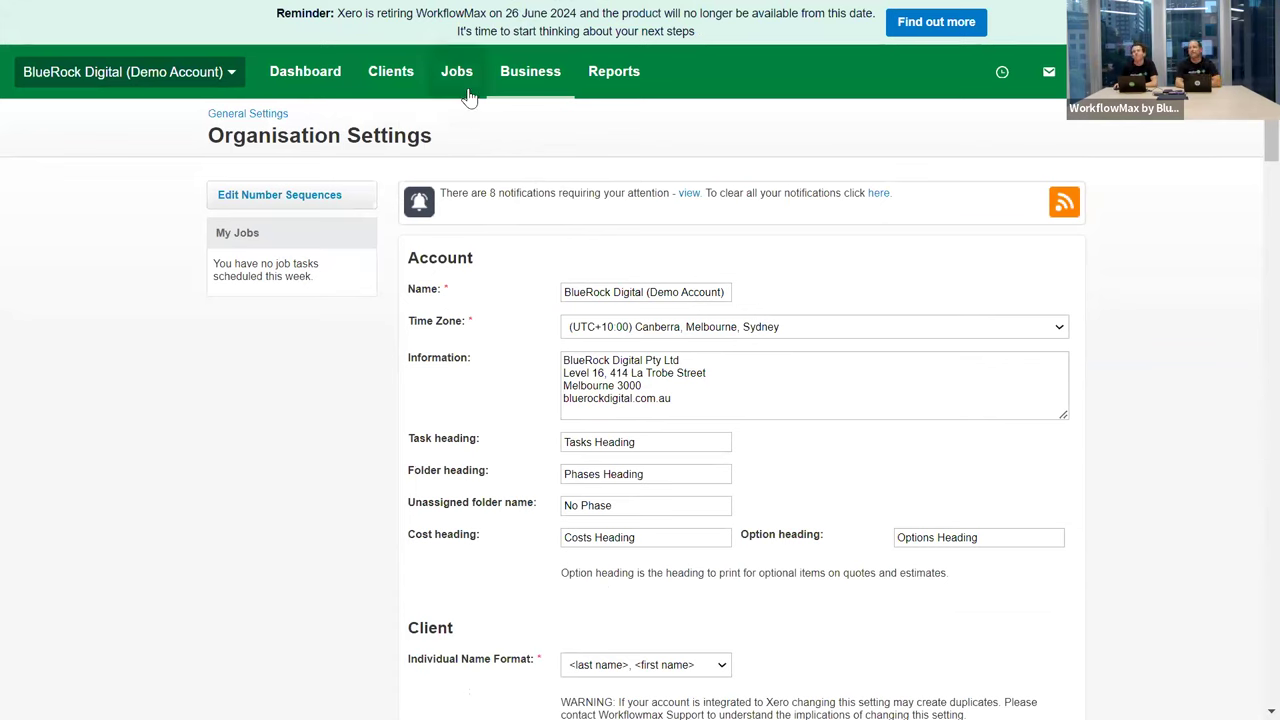
Open the Configuration tab of the Collaboration Manager under Jobs
click(467, 93)
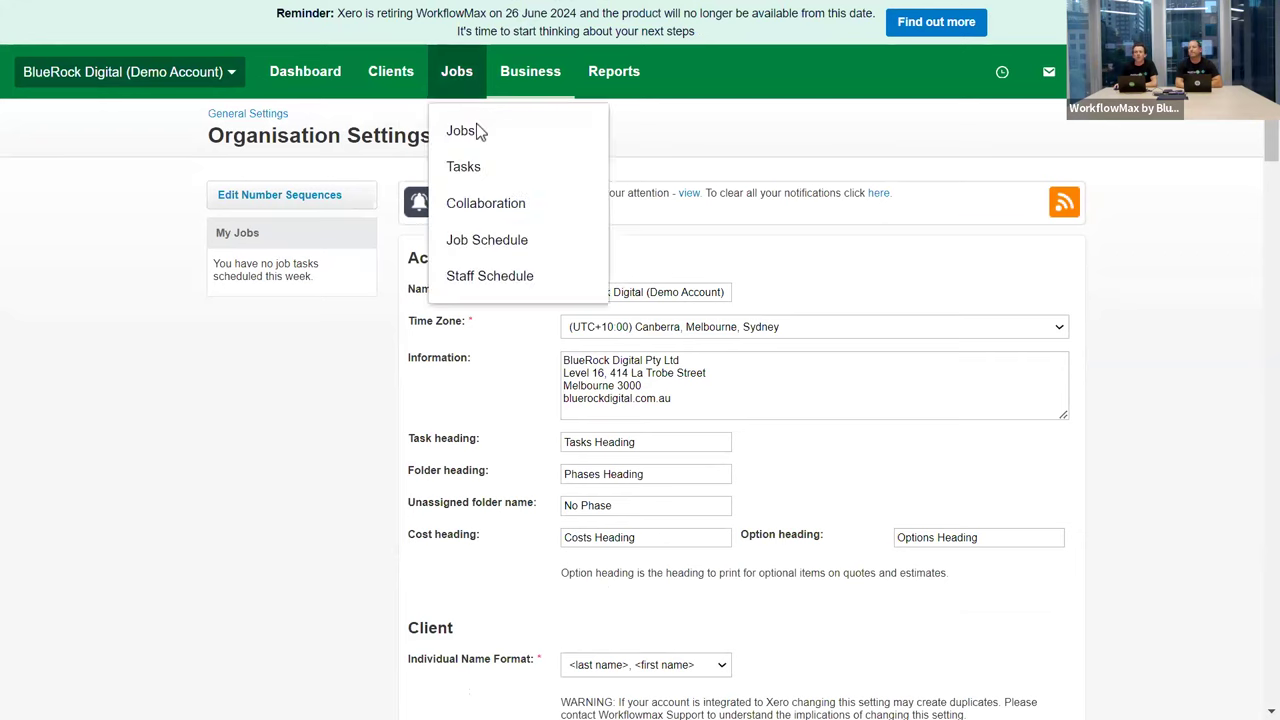
click(486, 206)
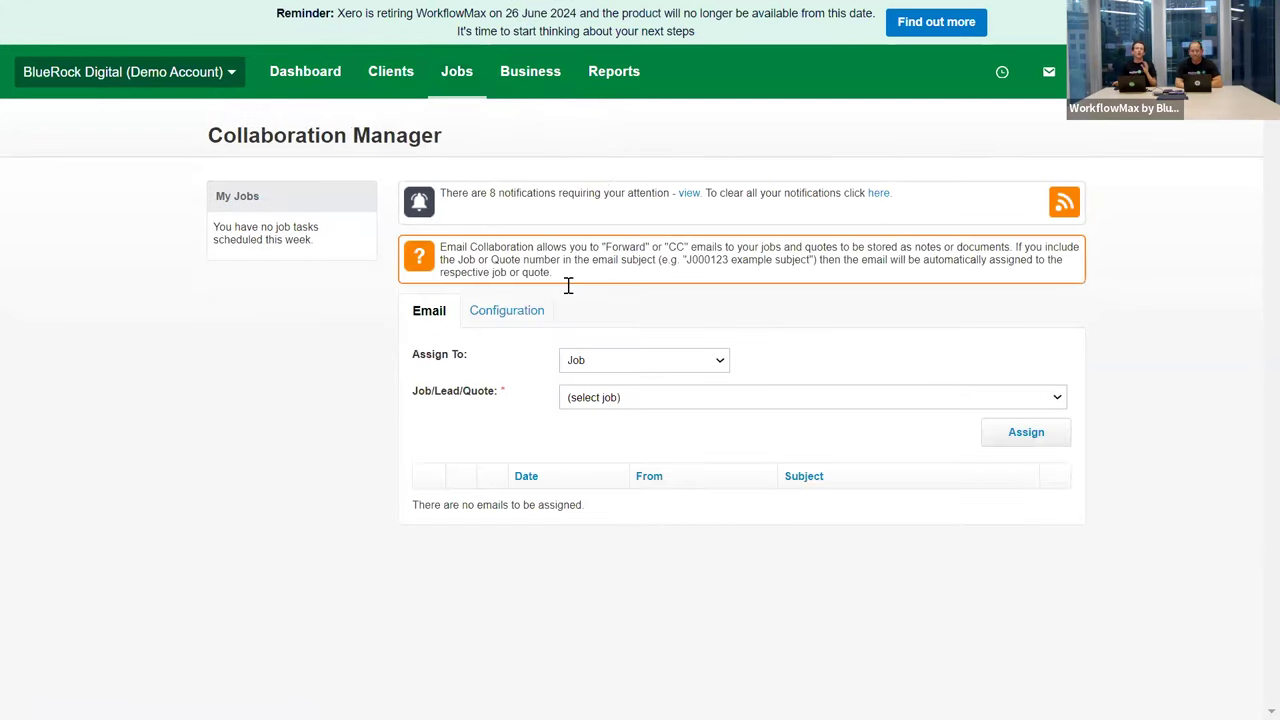
click(540, 310)
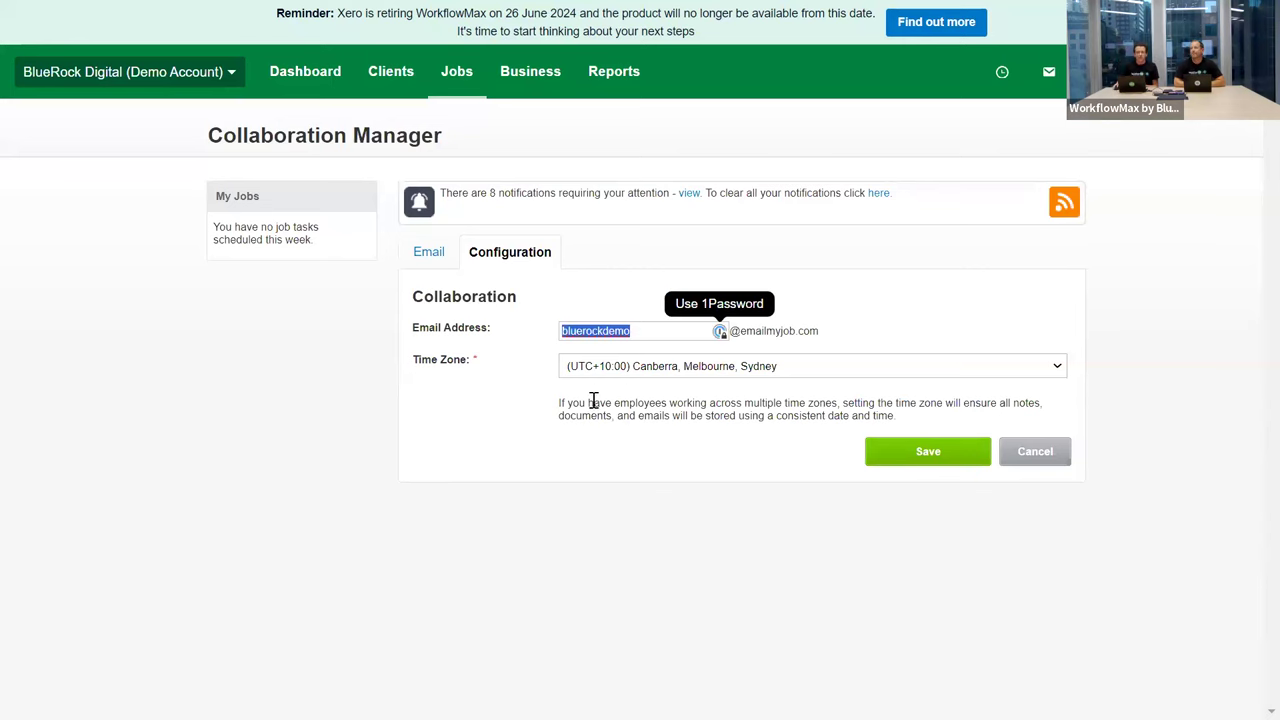
Delete the text in the collaboration Email Address field
key(BackSpace)
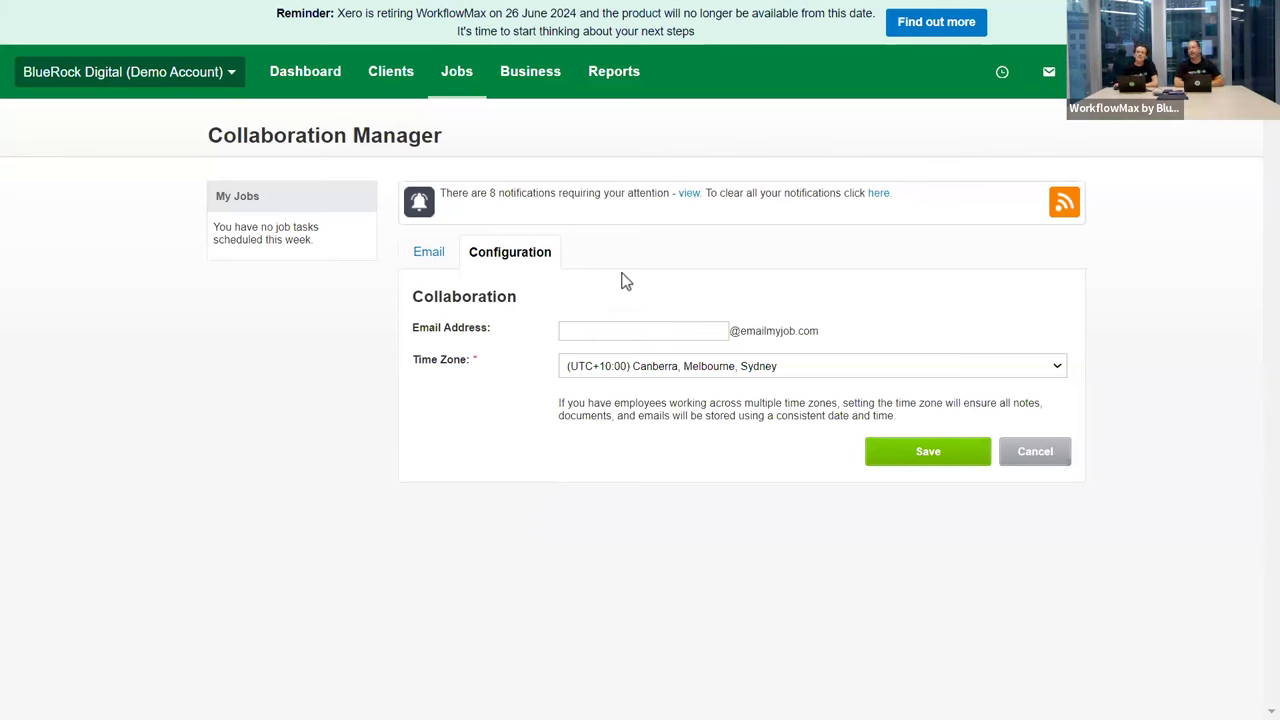
click(545, 100)
click(520, 429)
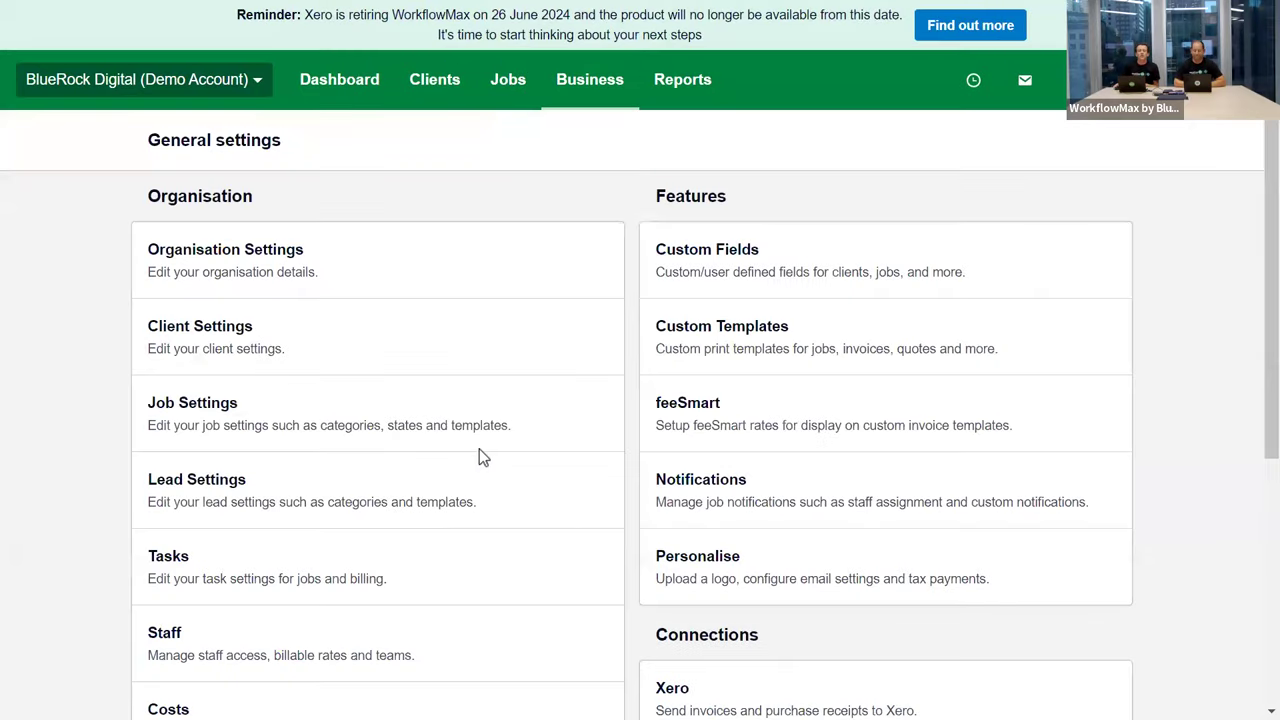
scroll(631, 459, down, 2)
click(780, 600)
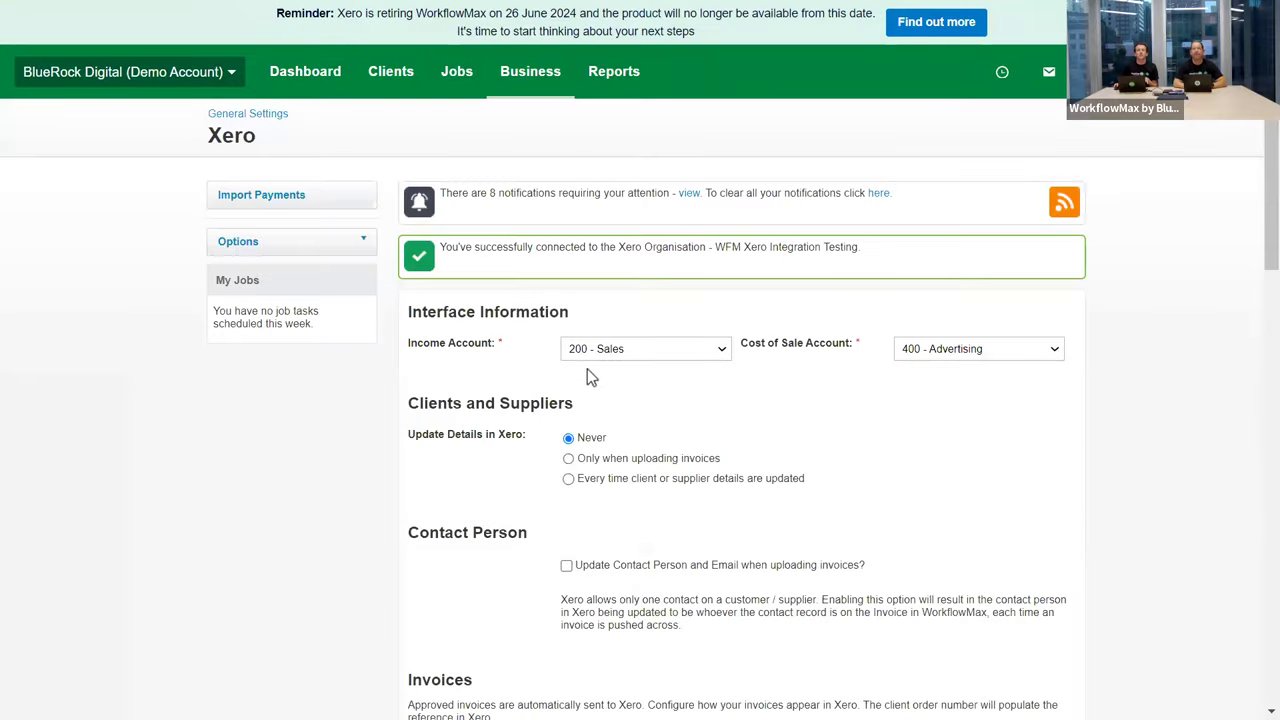
click(278, 245)
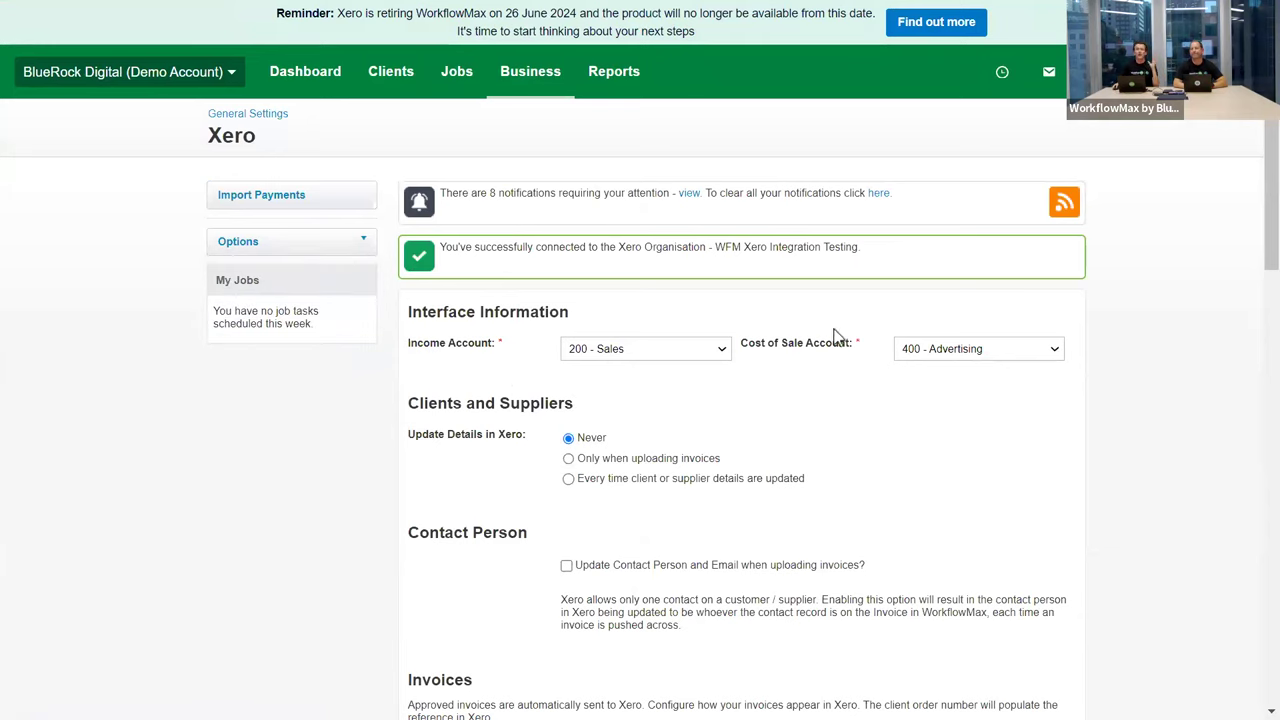
scroll(505, 390, down, 5)
scroll(540, 380, down, 1)
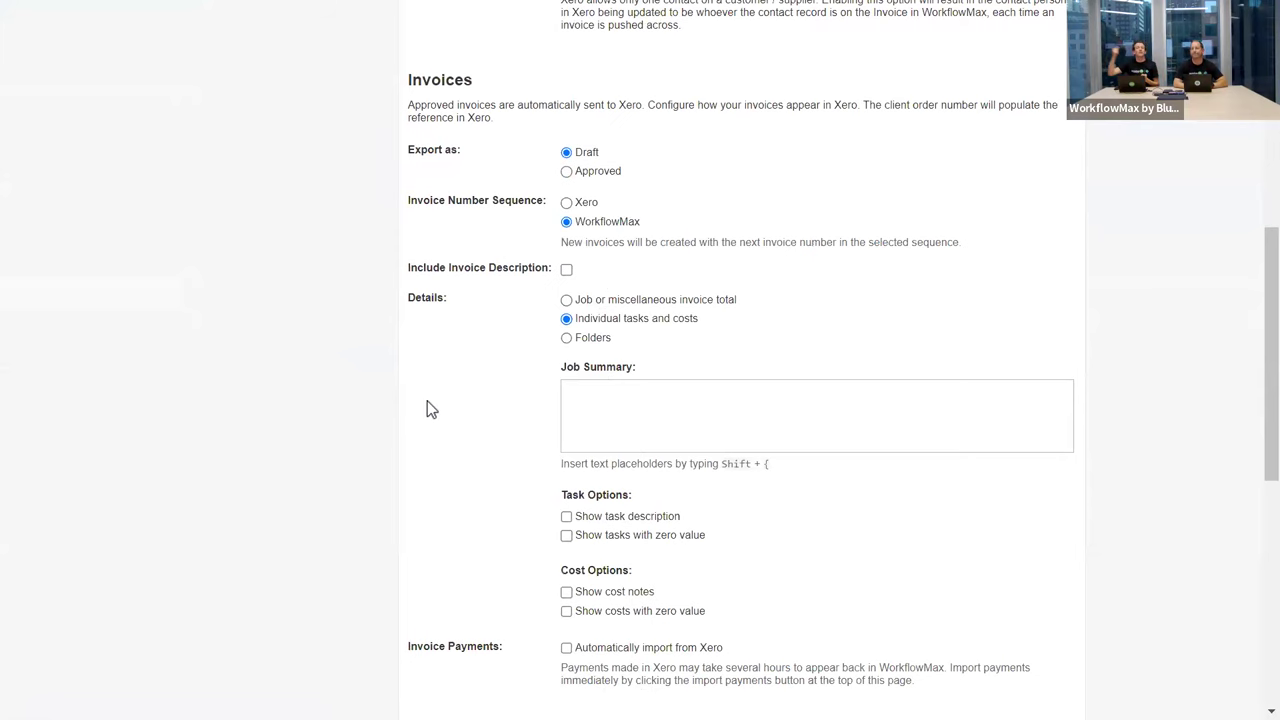
scroll(355, 405, down, 5)
scroll(359, 400, down, 1)
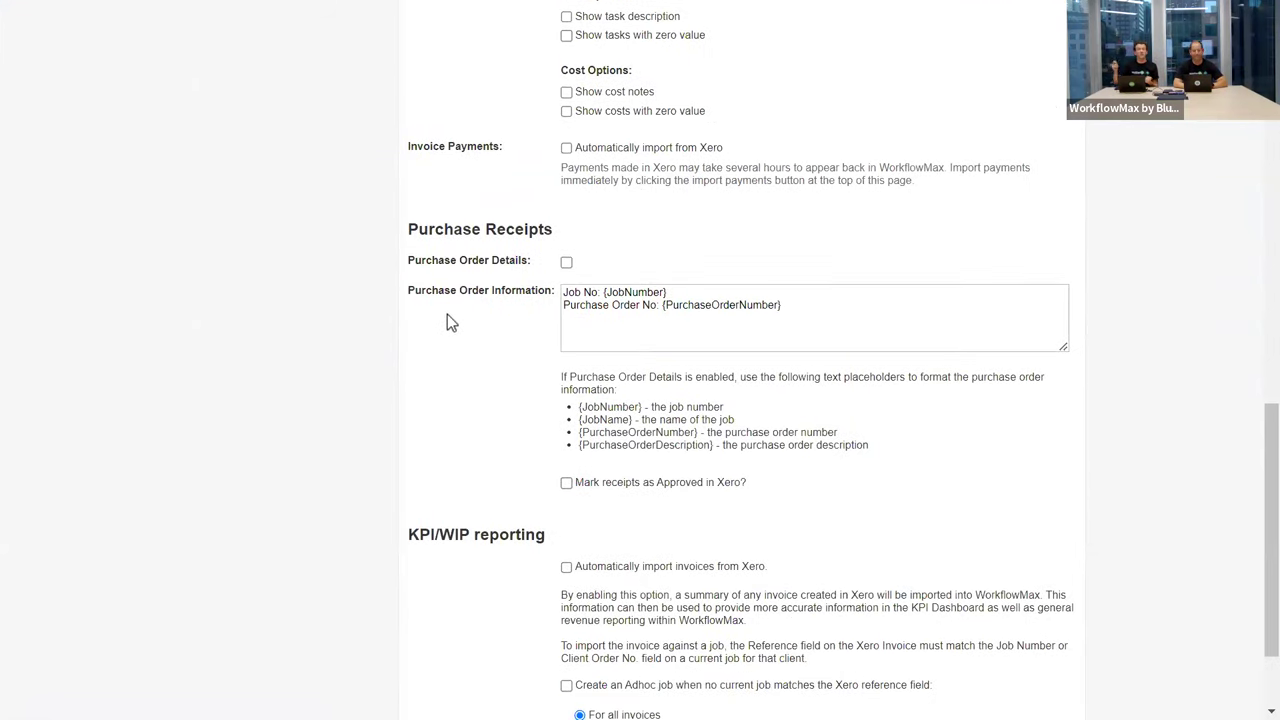
scroll(450, 320, up, 9)
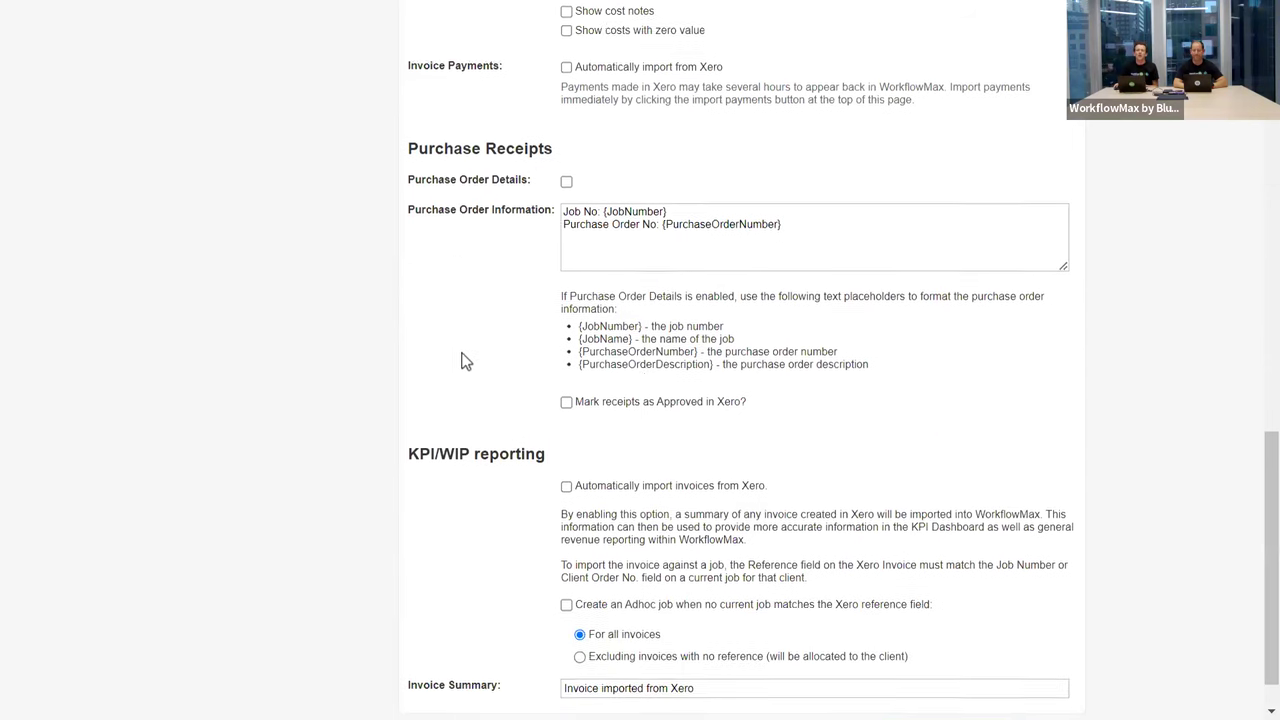
scroll(464, 360, up, 3)
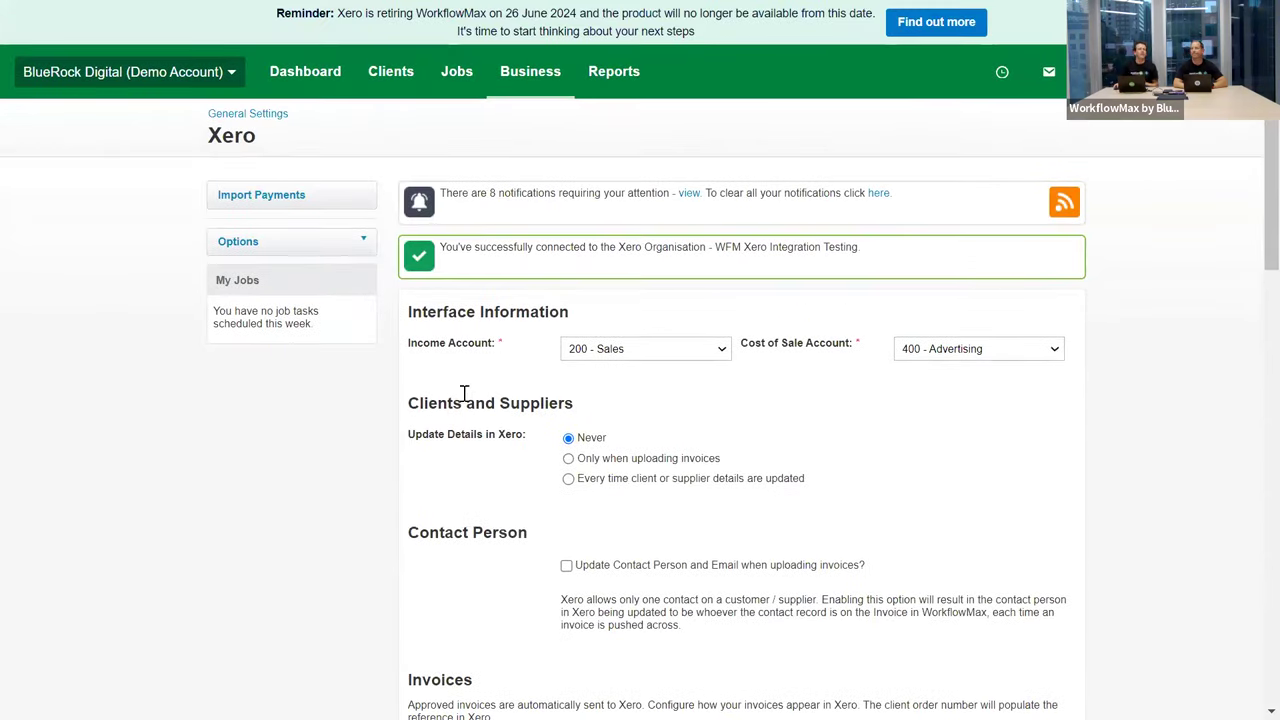
click(355, 250)
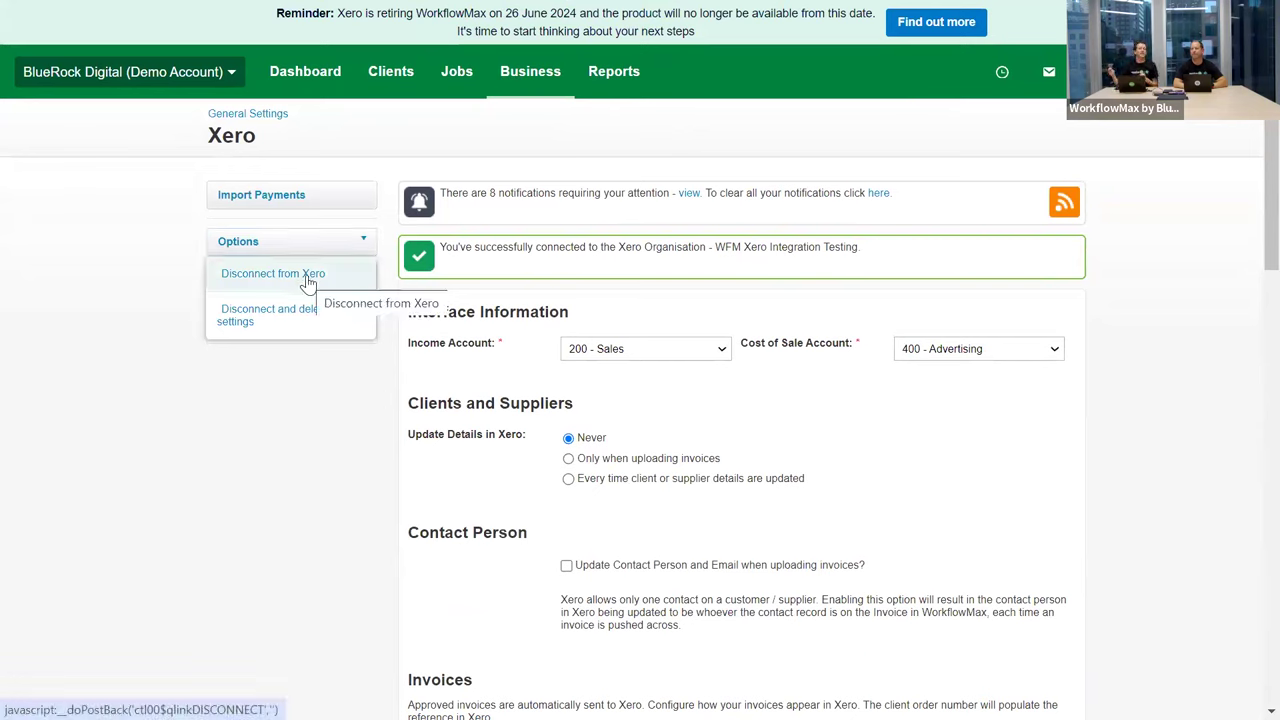
click(240, 576)
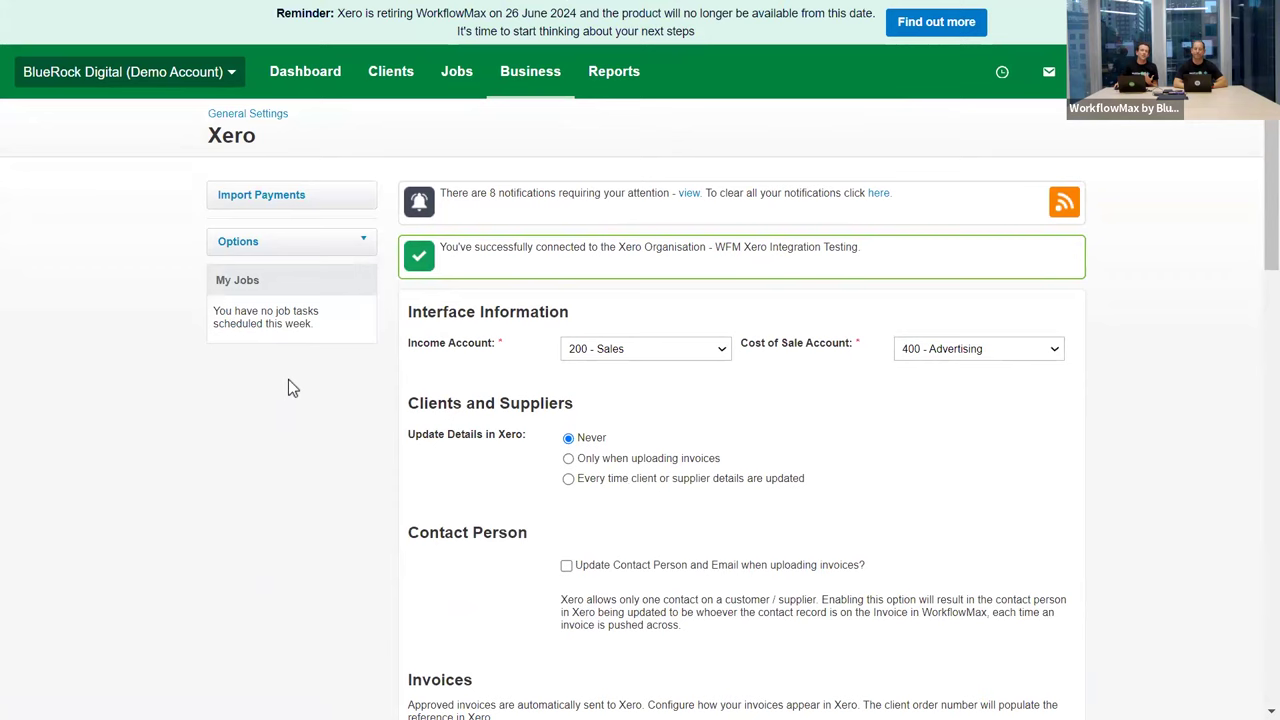
click(245, 249)
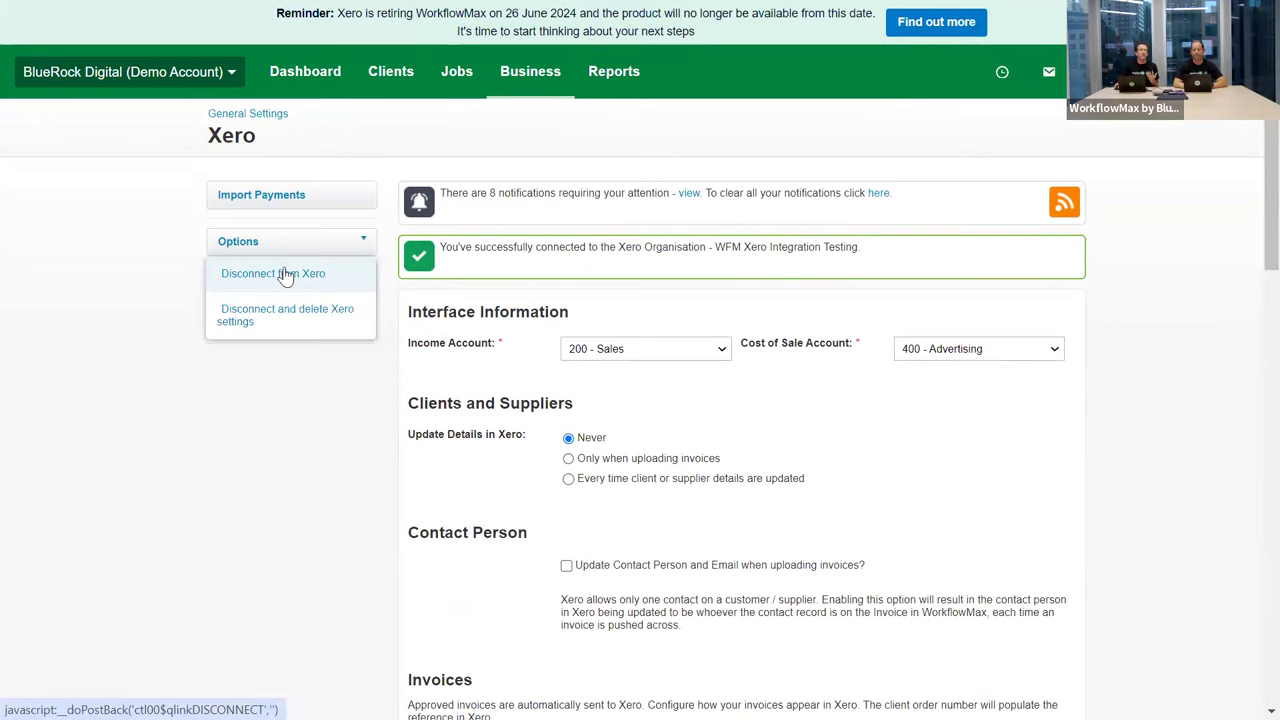
click(440, 358)
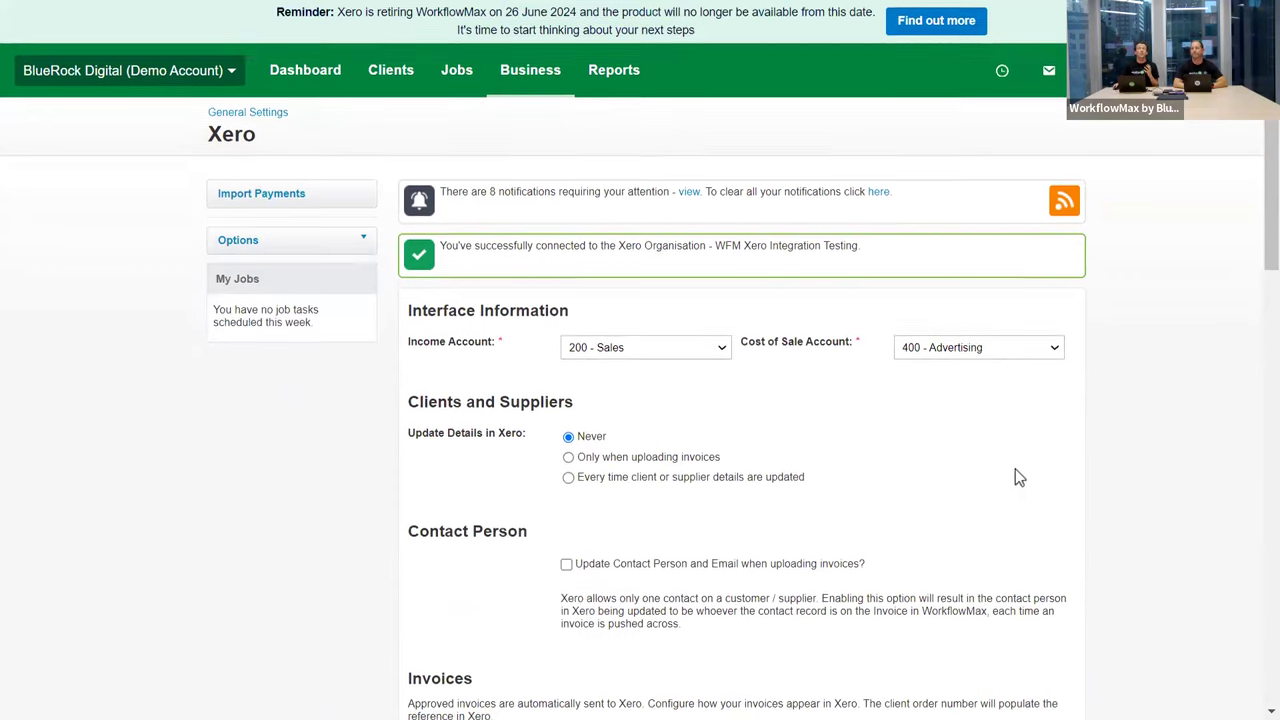
scroll(1030, 475, down, 1)
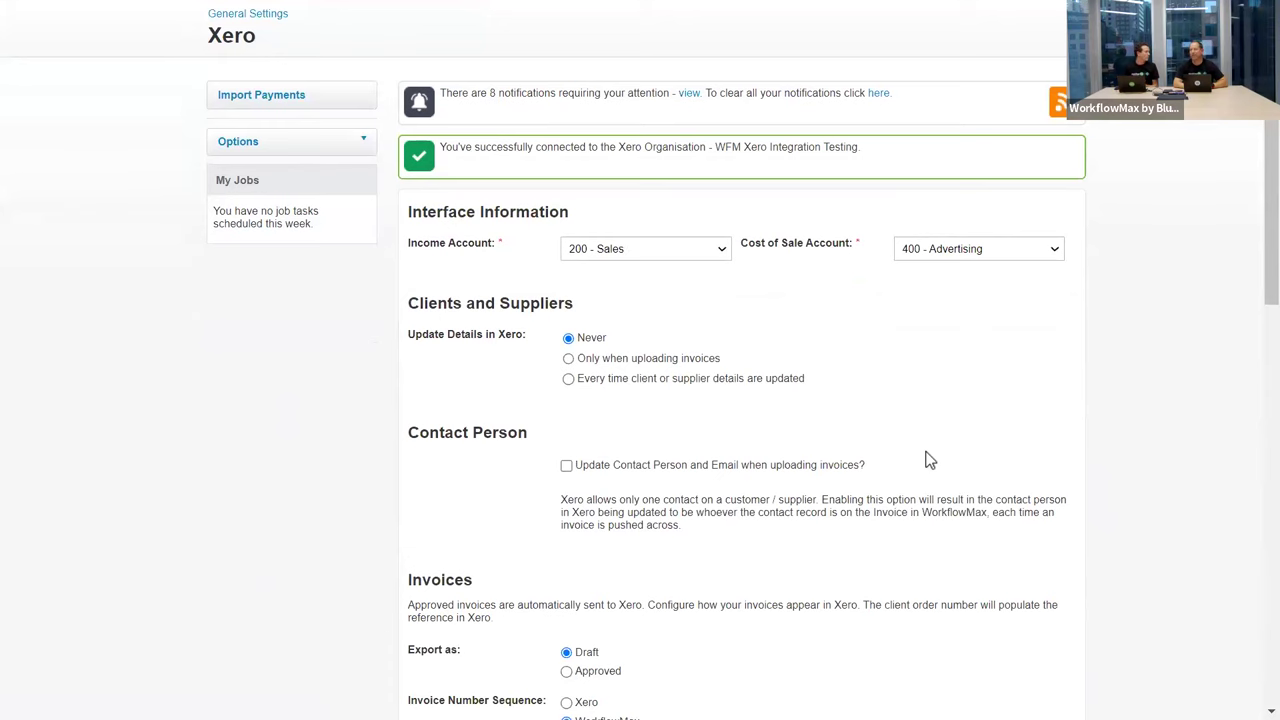
scroll(943, 454, up, 1)
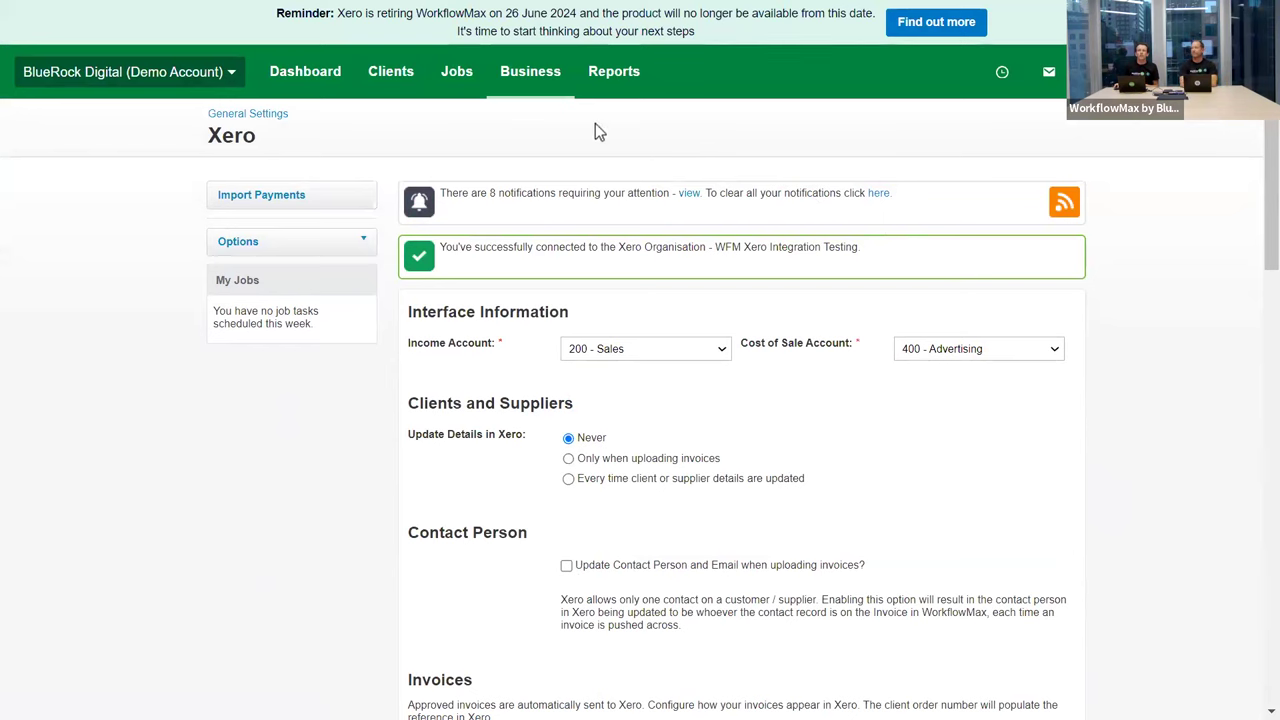
Open Collie Invoice Template from Custom Templates and review its DOCX Template section
mouse_move(505, 83)
click(560, 425)
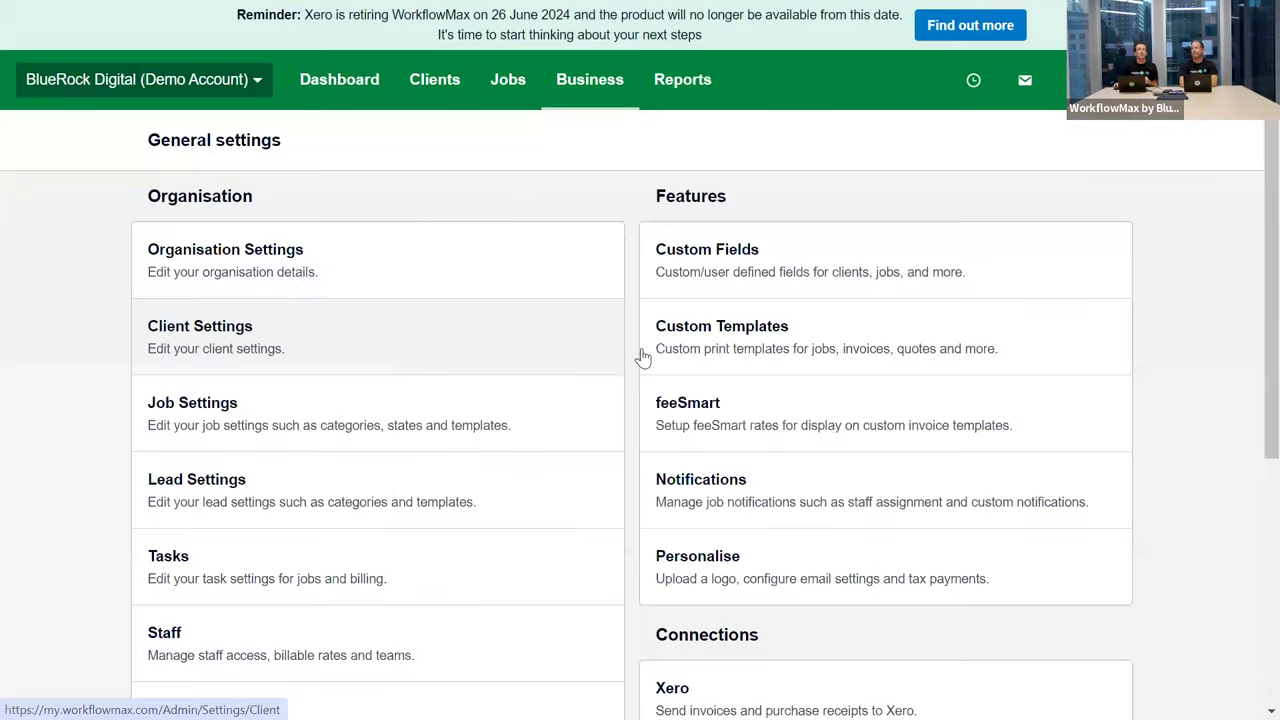
click(773, 346)
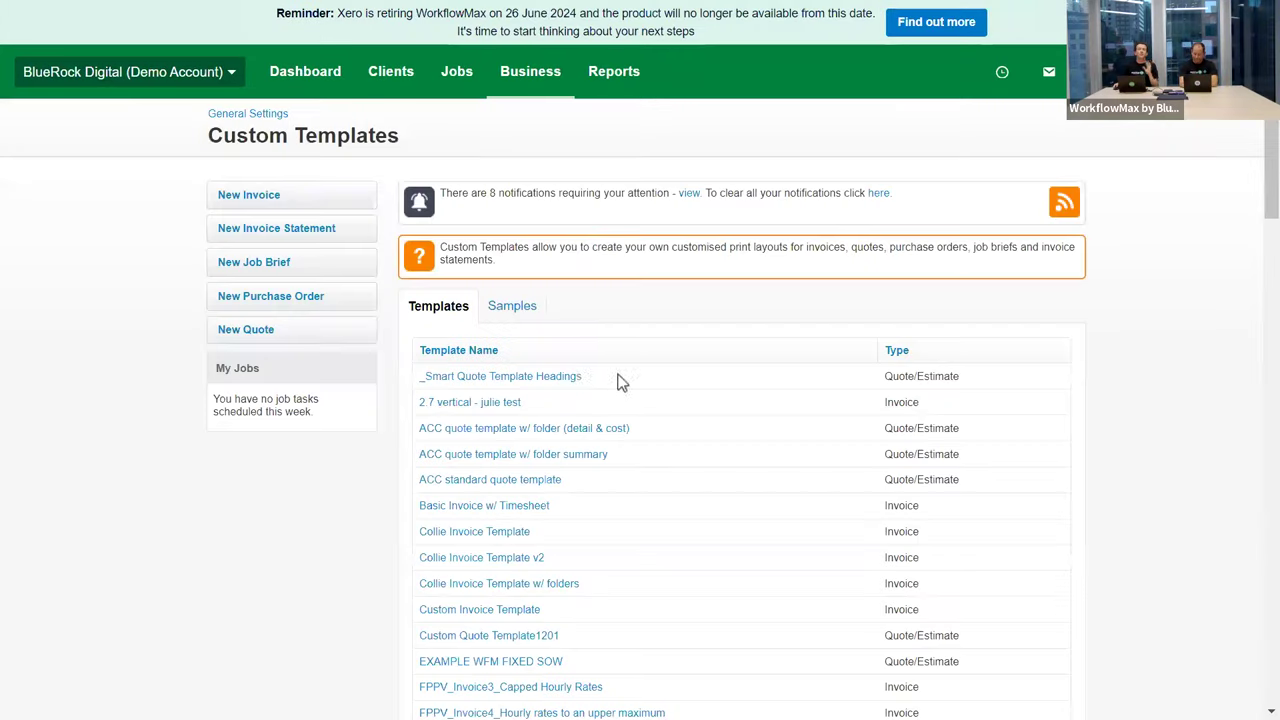
scroll(535, 408, down, 2)
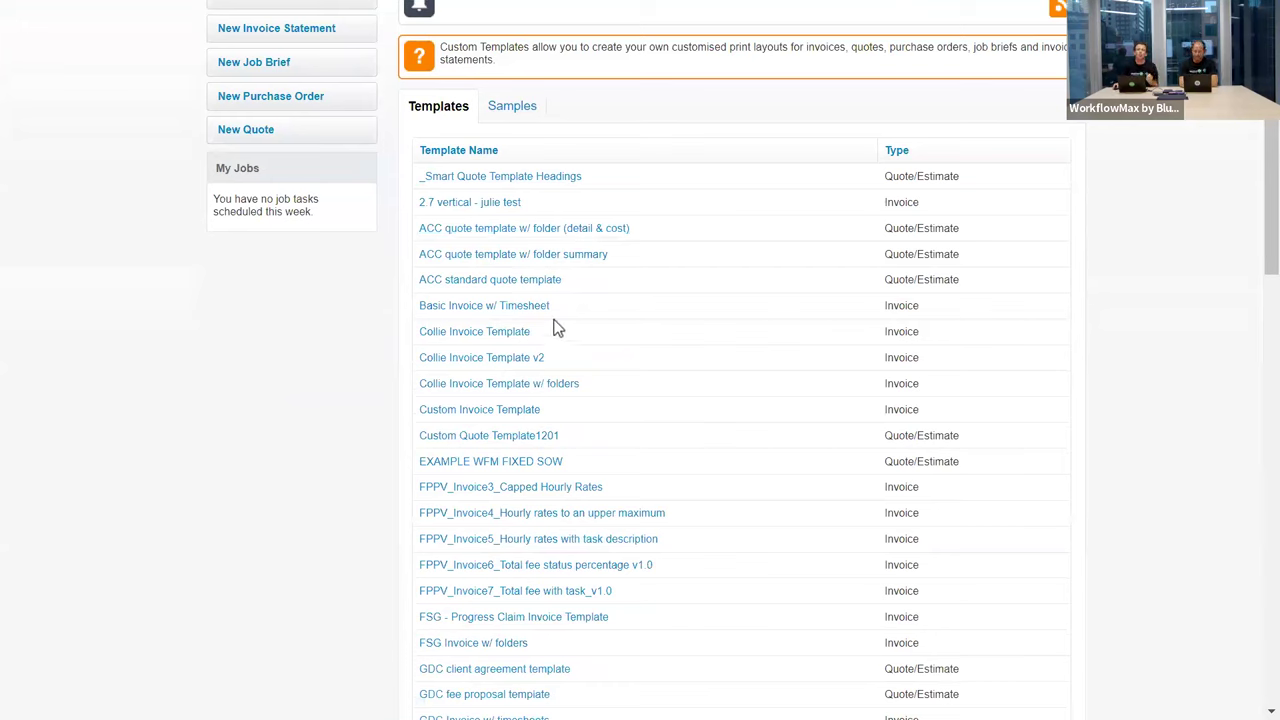
click(505, 335)
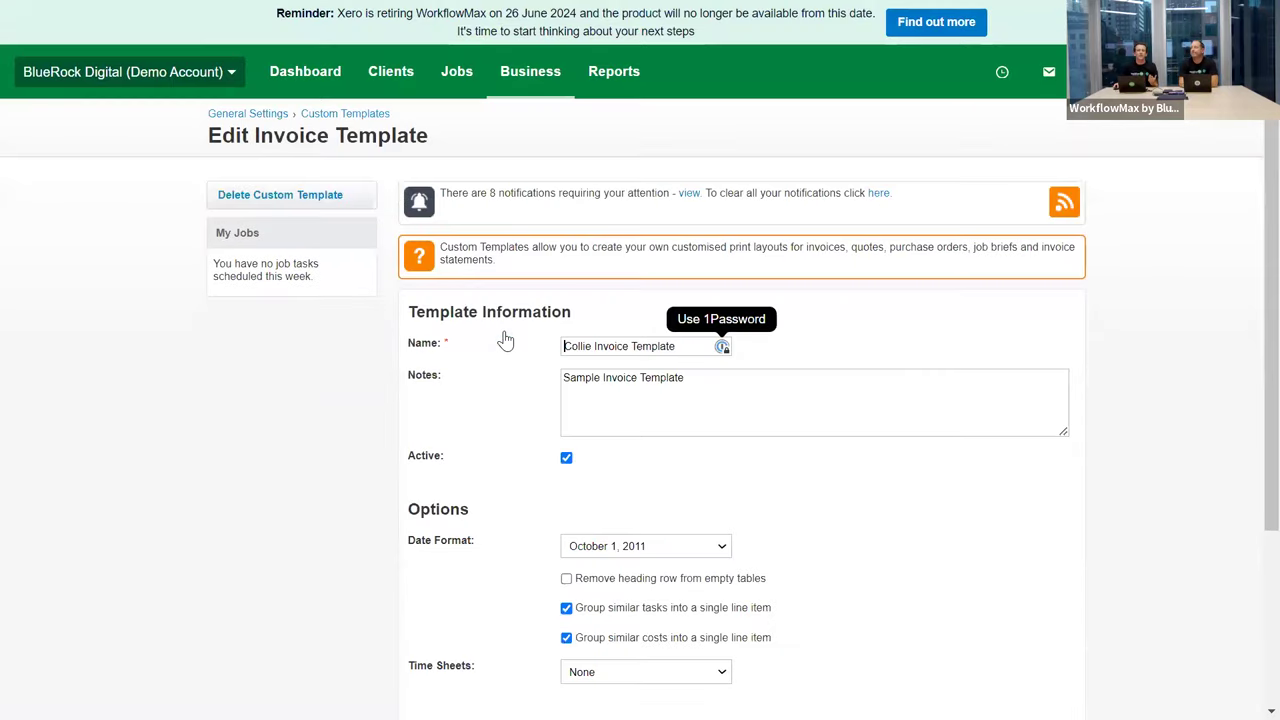
scroll(368, 405, down, 2)
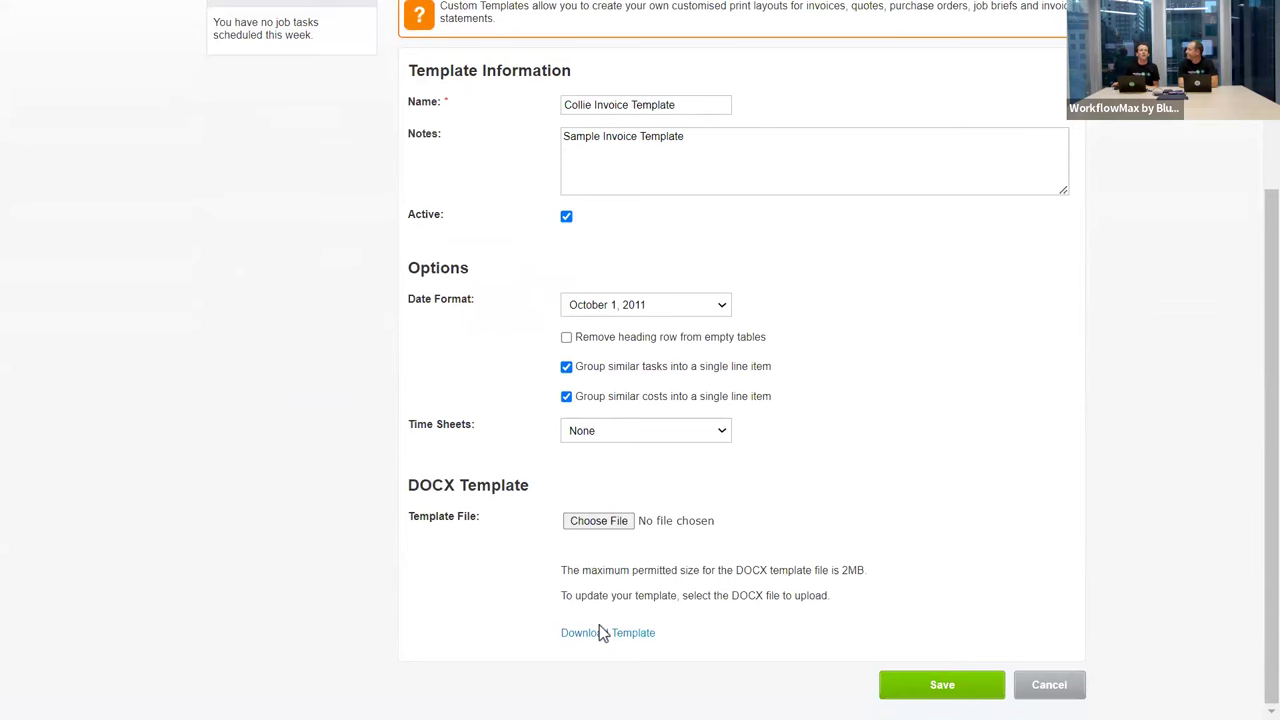
scroll(557, 640, up, 2)
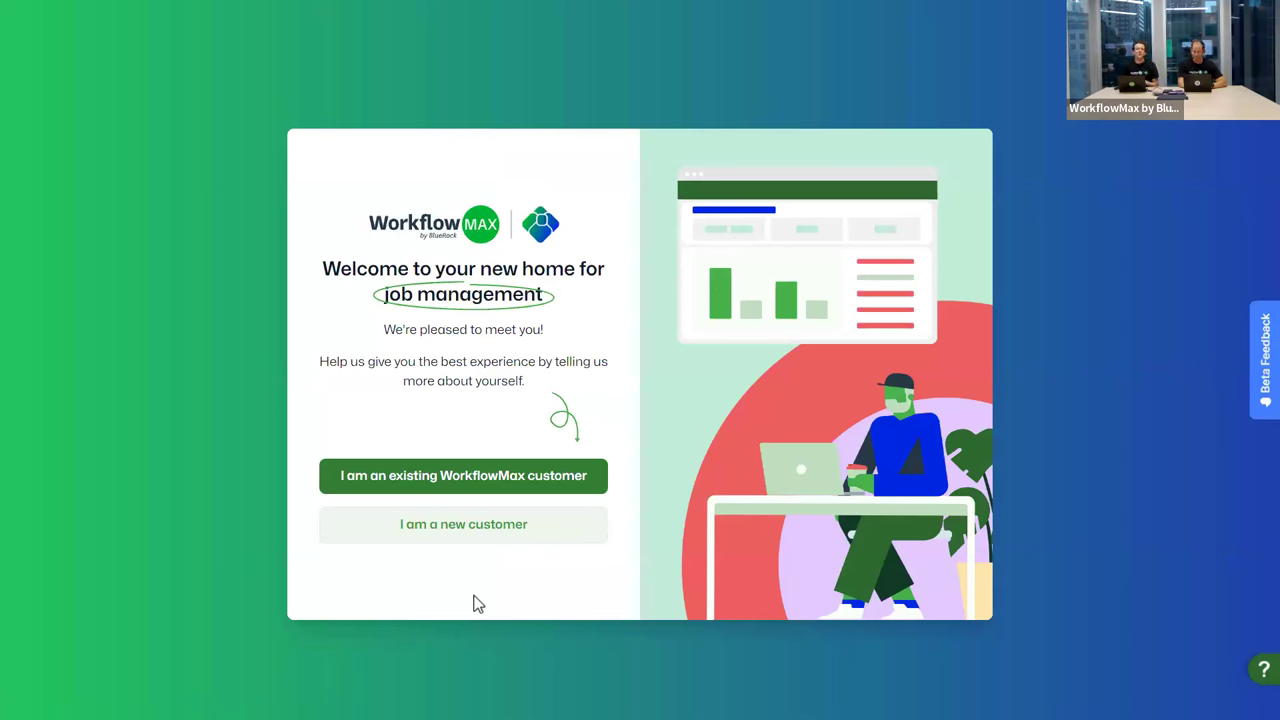
Start a new-customer signup and enter the first name, last name, work email and phone number
click(457, 537)
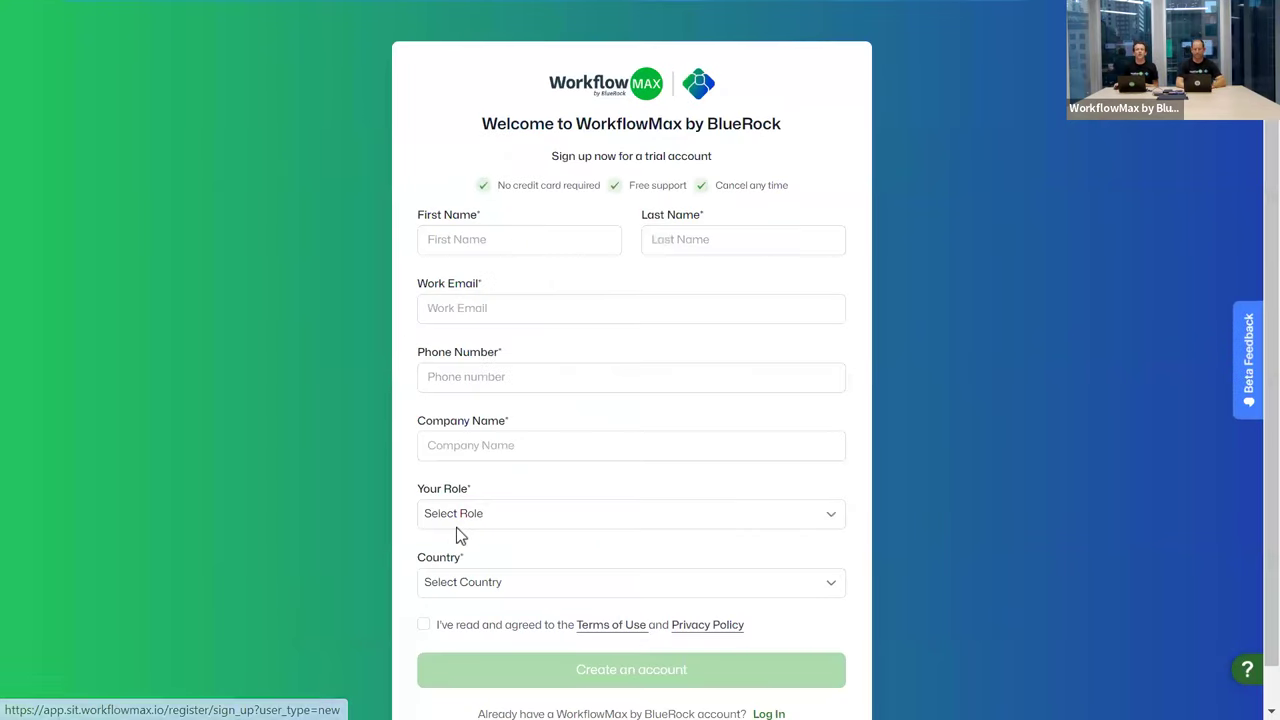
click(486, 248)
key(Tab)
key(Tab)
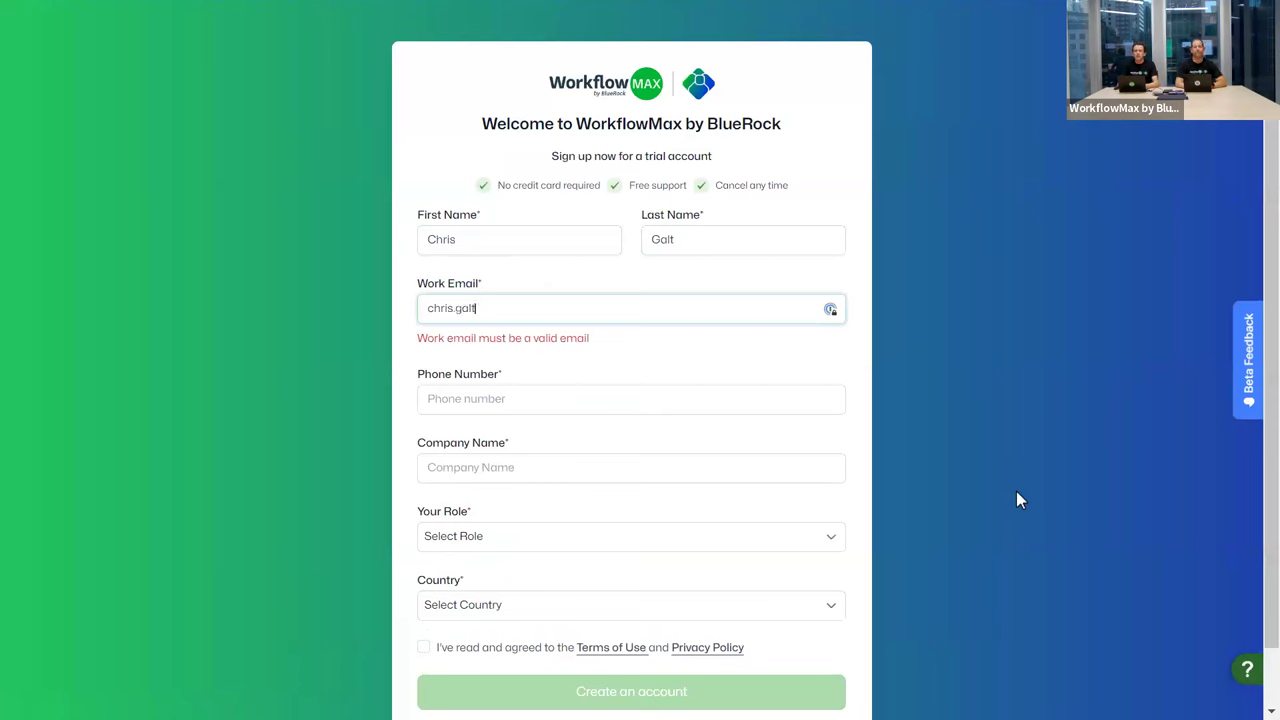
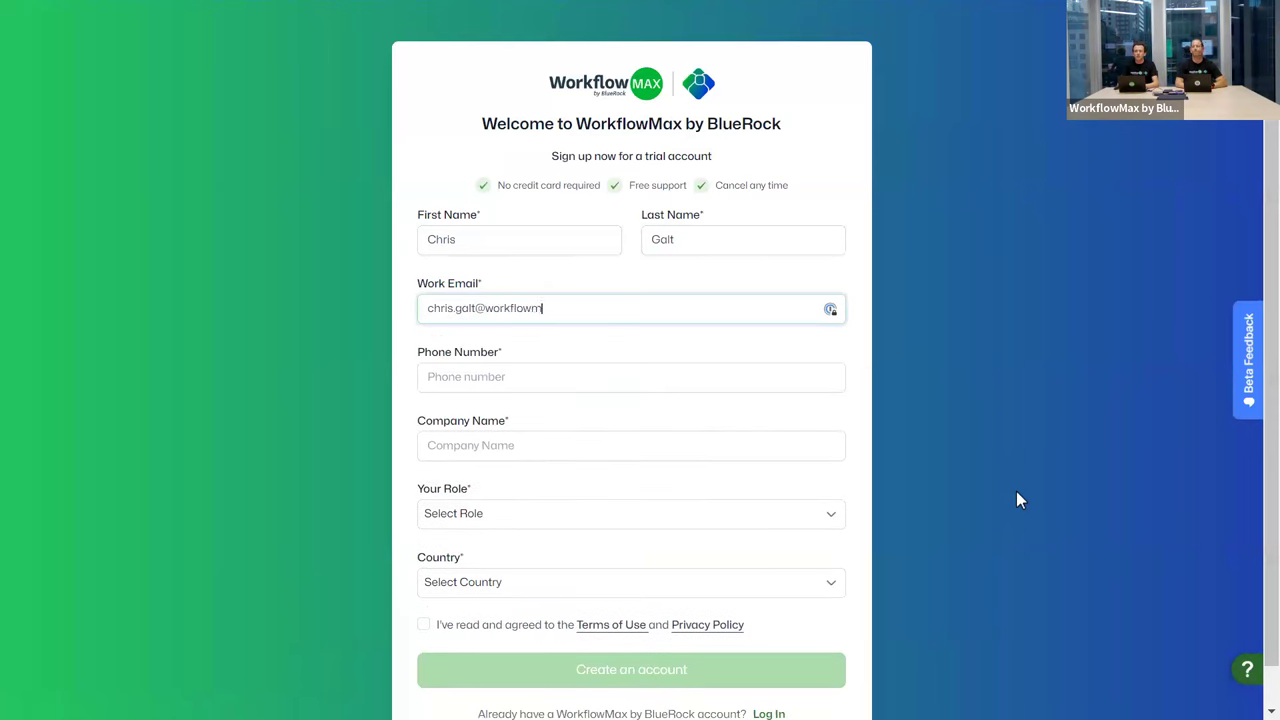
key(Tab)
text(123456789)
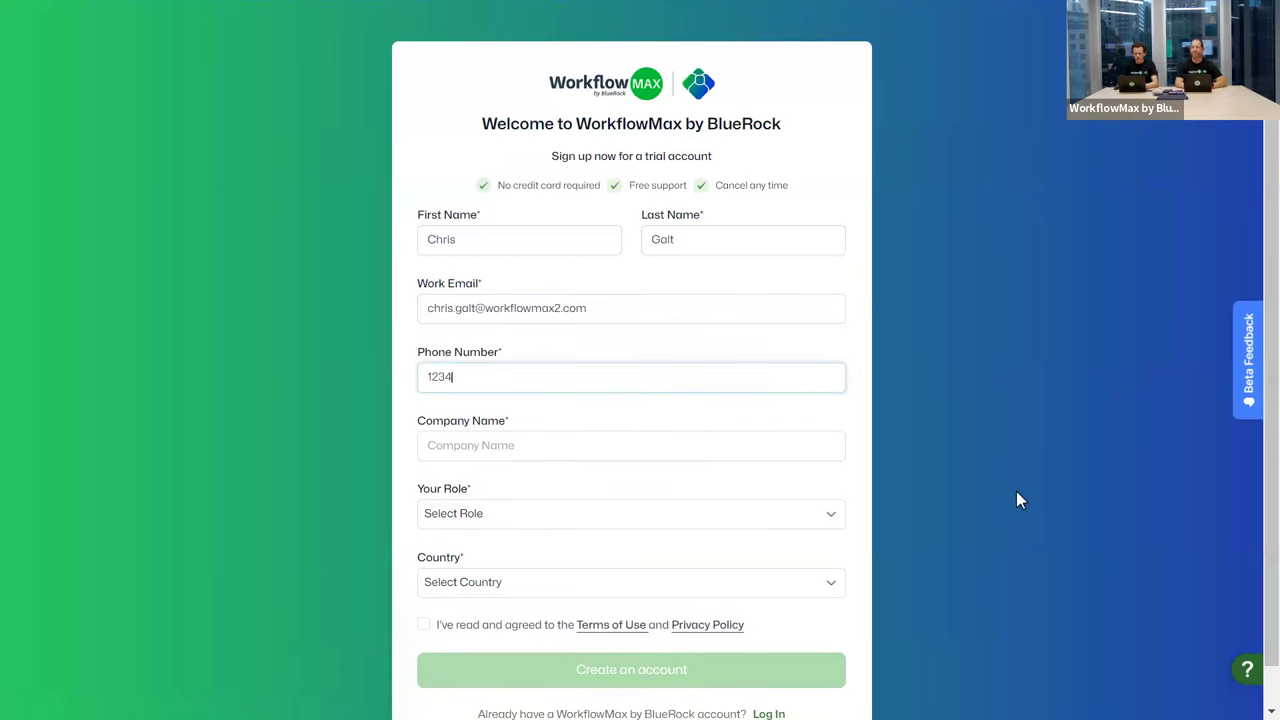
Enter company 'Customer Webinar 8pm 8/2', choose Project Manager and Australia, accept terms, create account
key(Tab)
text(C)
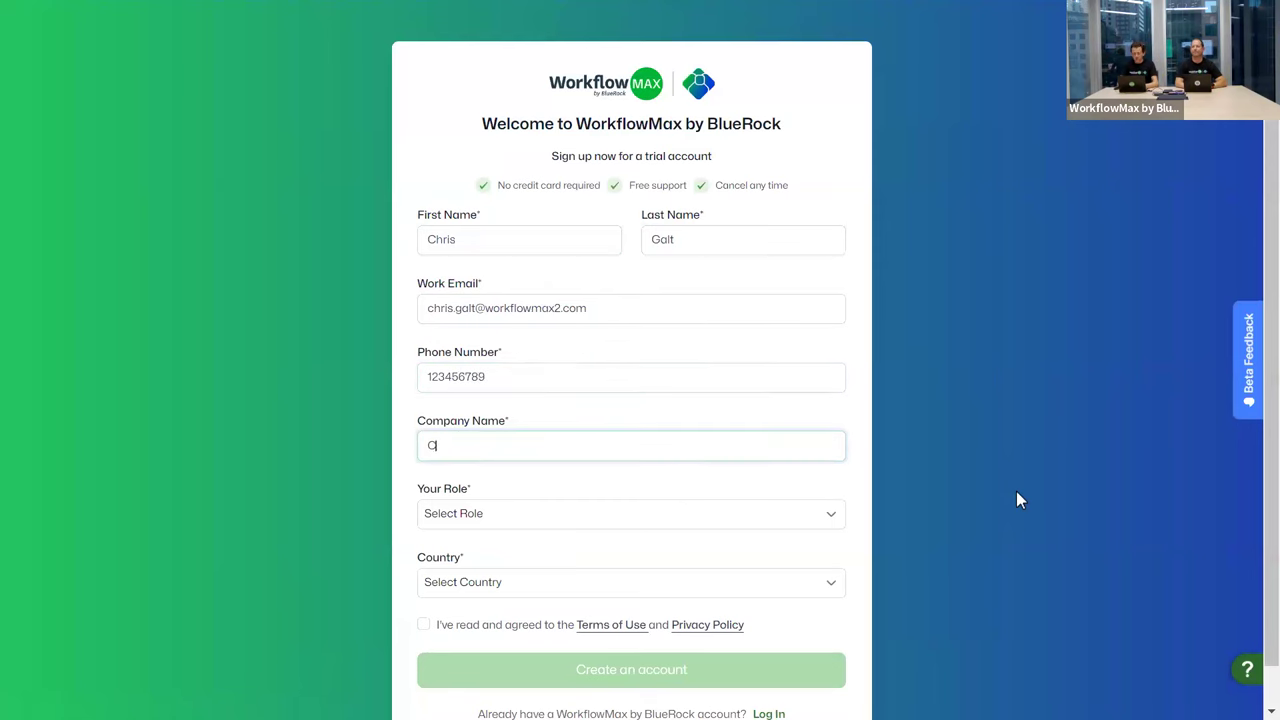
text(ustomer Webinar)
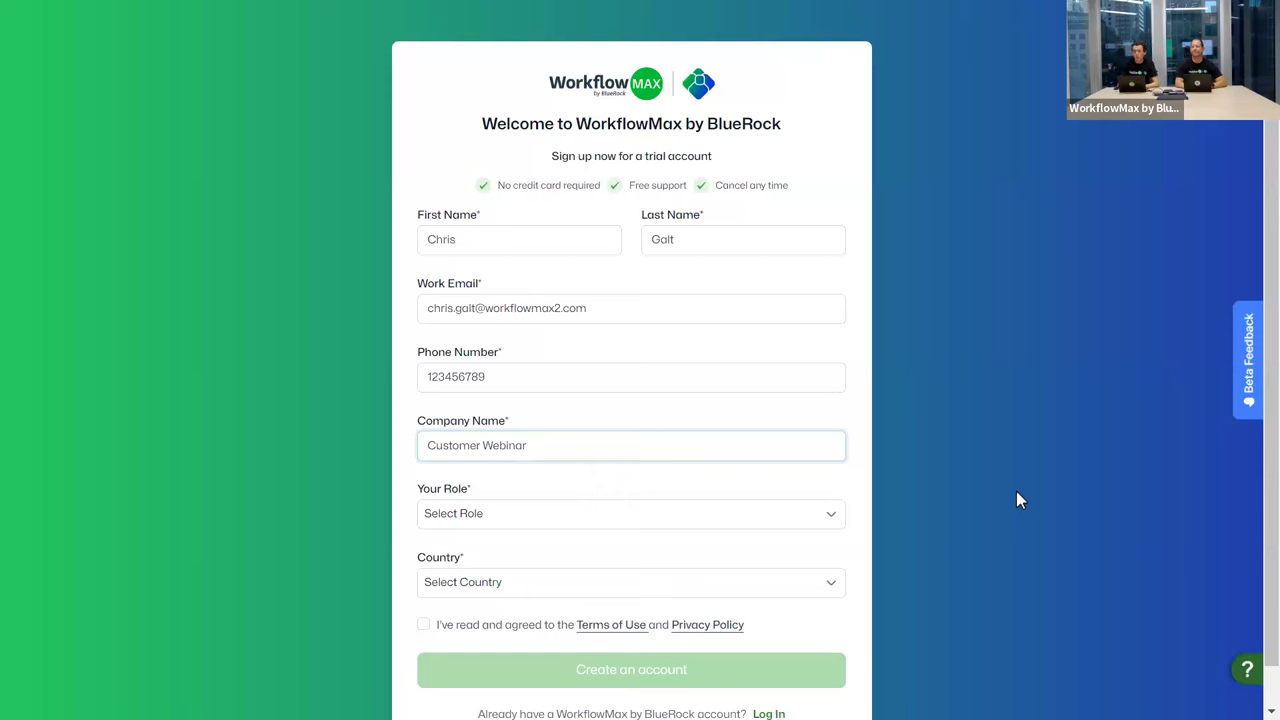
text(7)
key(BackSpace)
text(8pm 8/2)
click(695, 513)
click(589, 601)
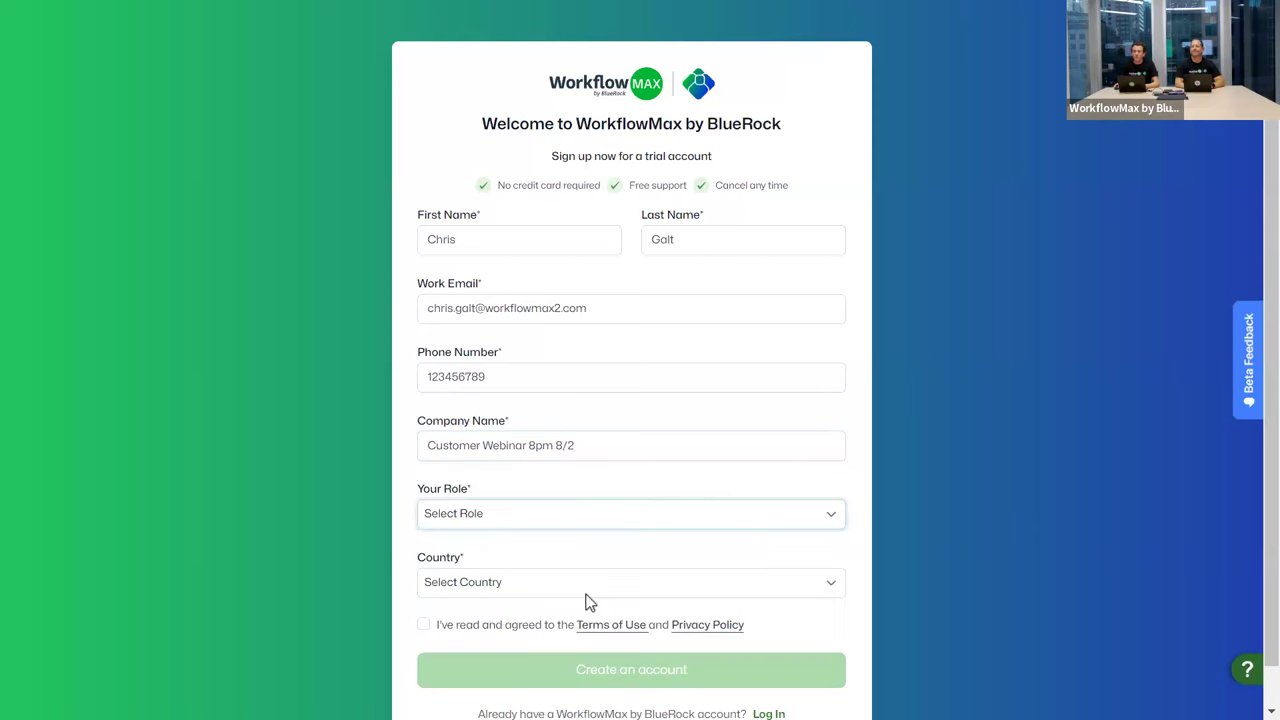
click(511, 586)
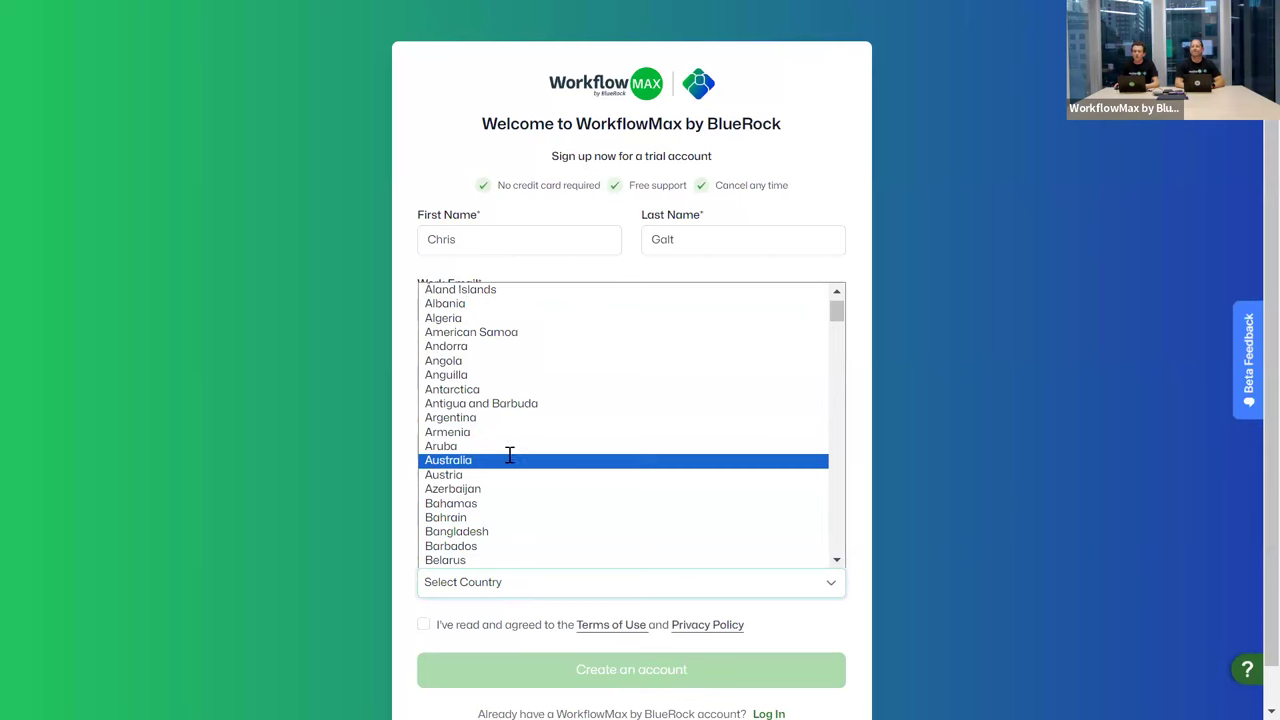
click(509, 459)
click(423, 625)
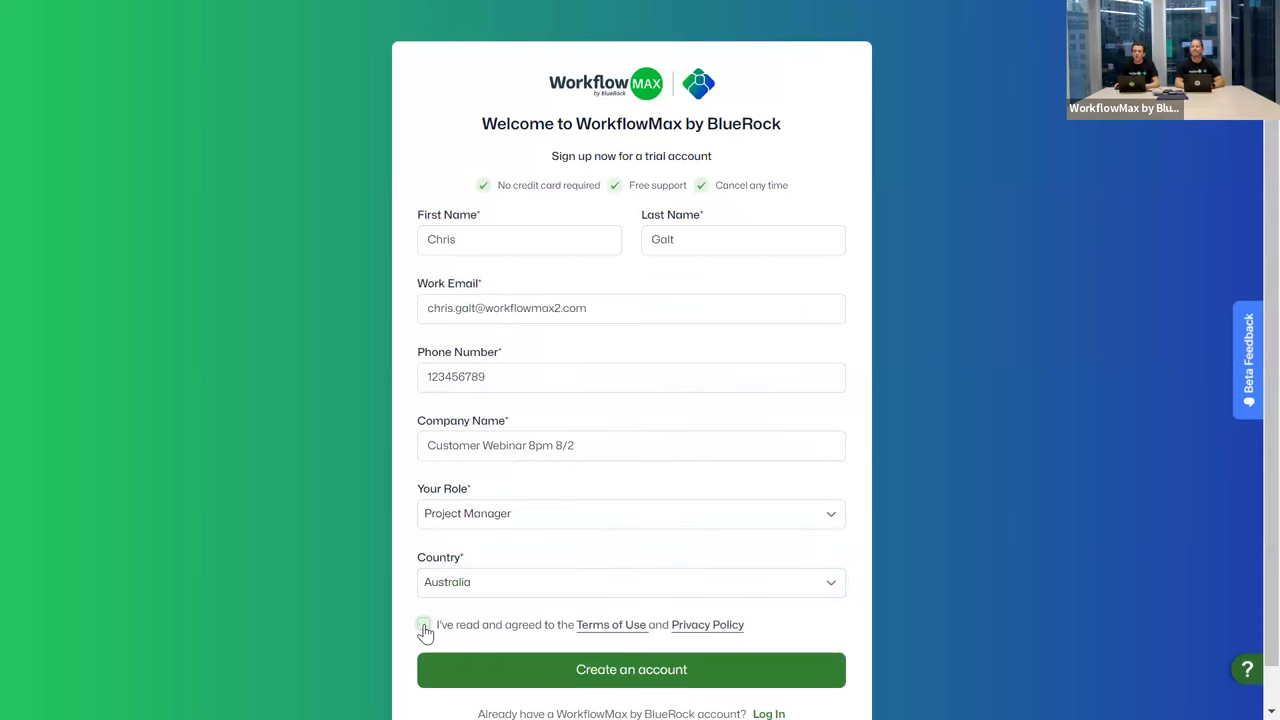
click(580, 670)
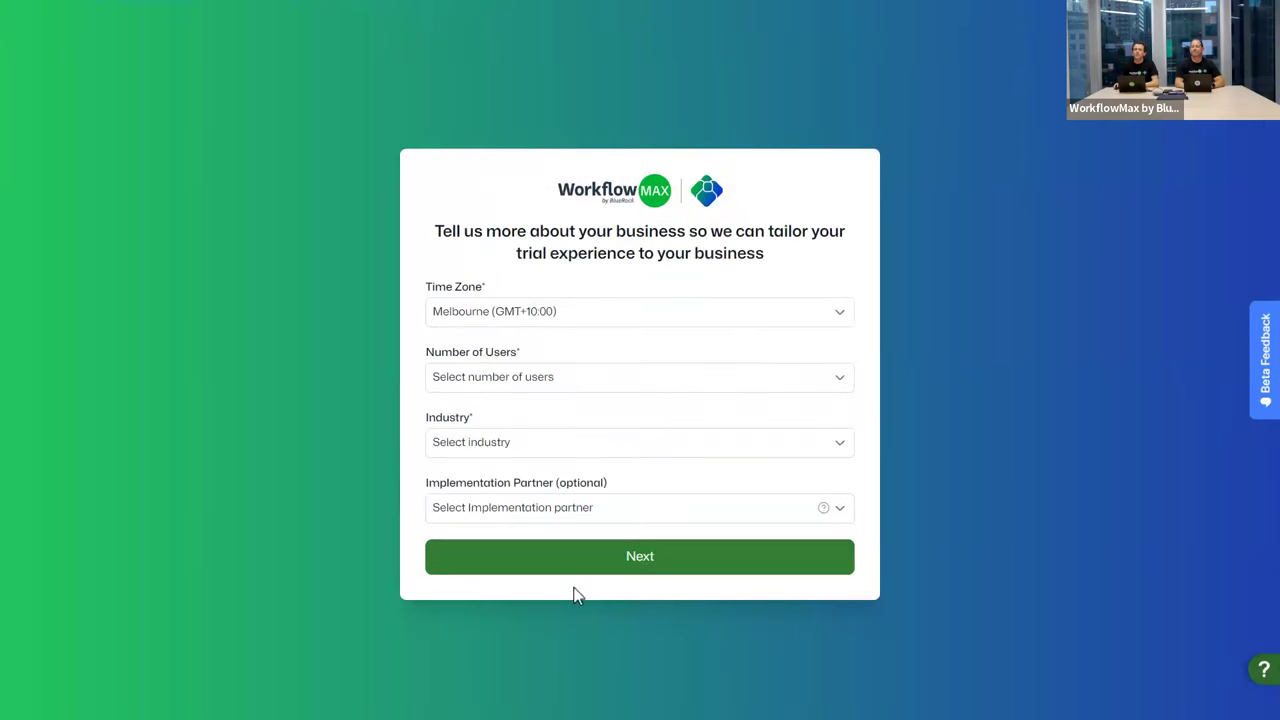
Set Number of Users to 2-5 and Industry to Business Consulting, then submit
click(524, 390)
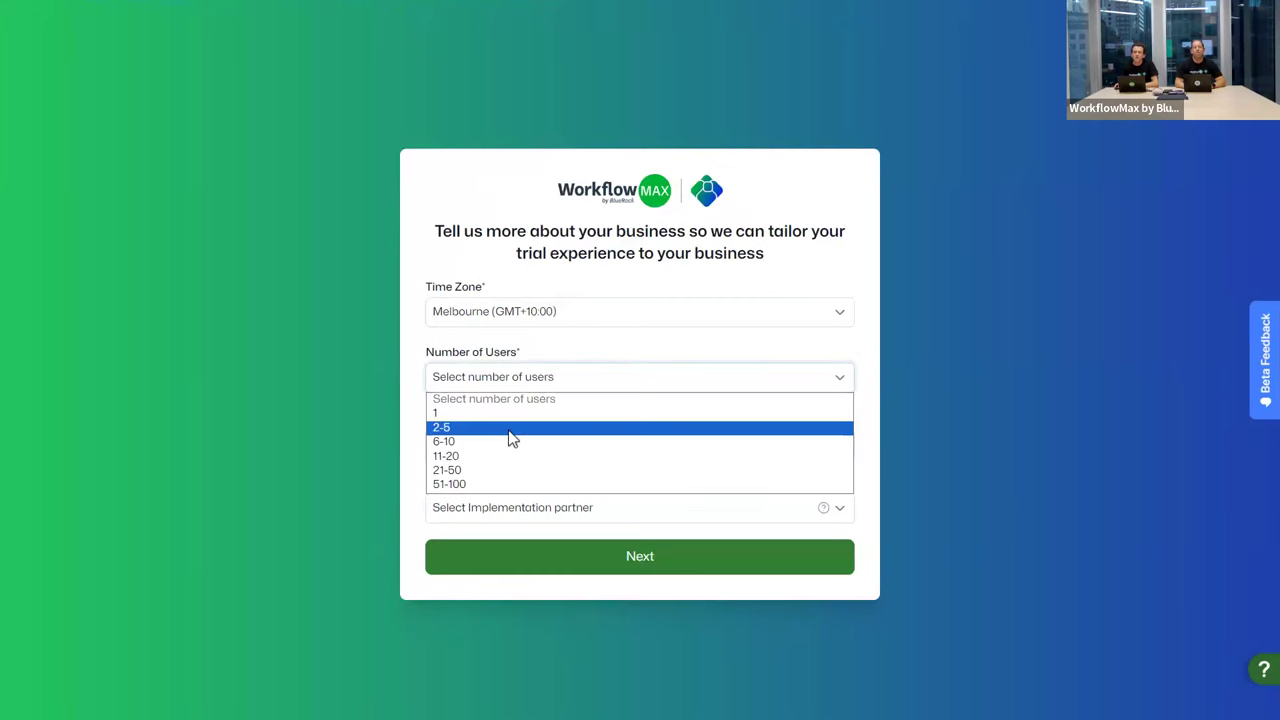
click(510, 430)
click(512, 442)
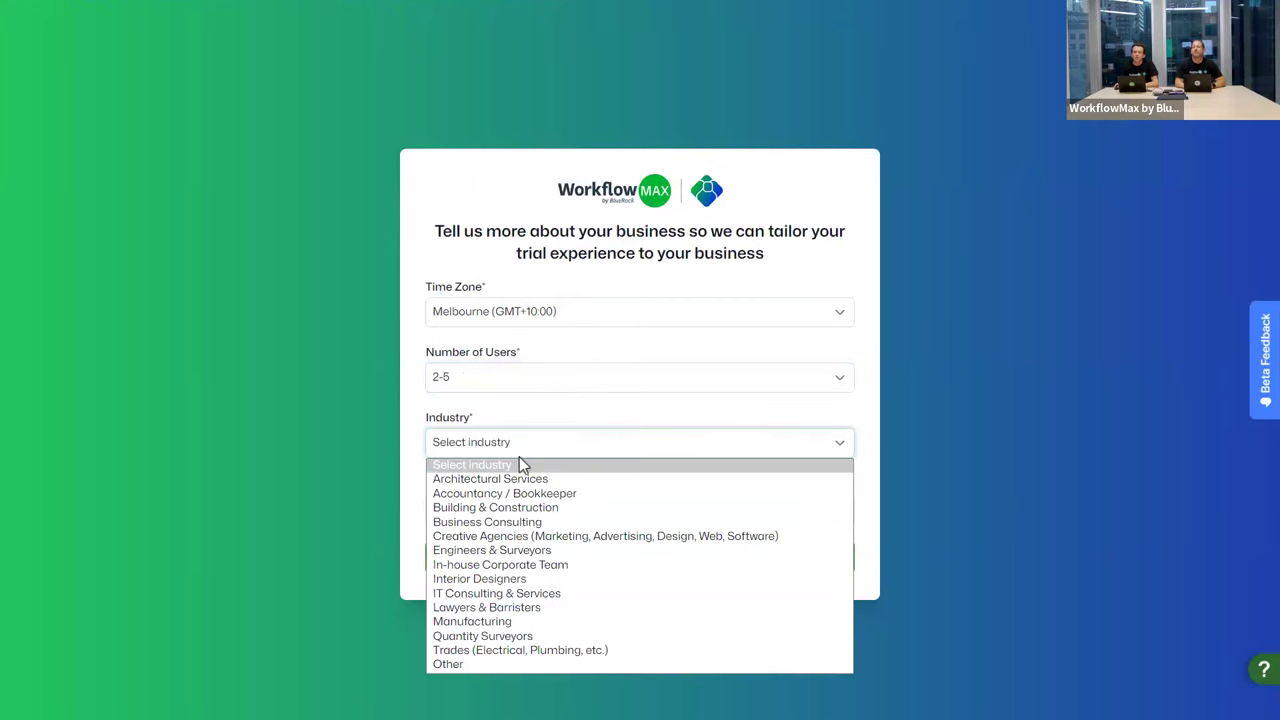
click(512, 522)
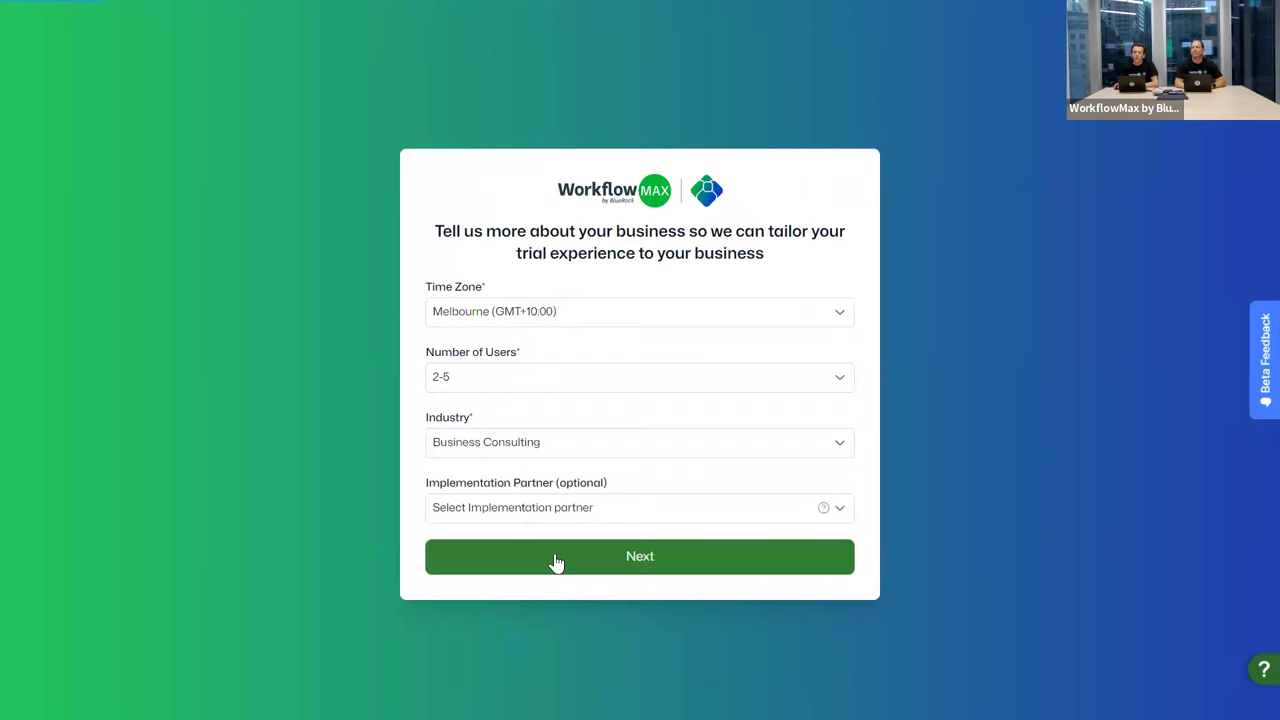
click(557, 560)
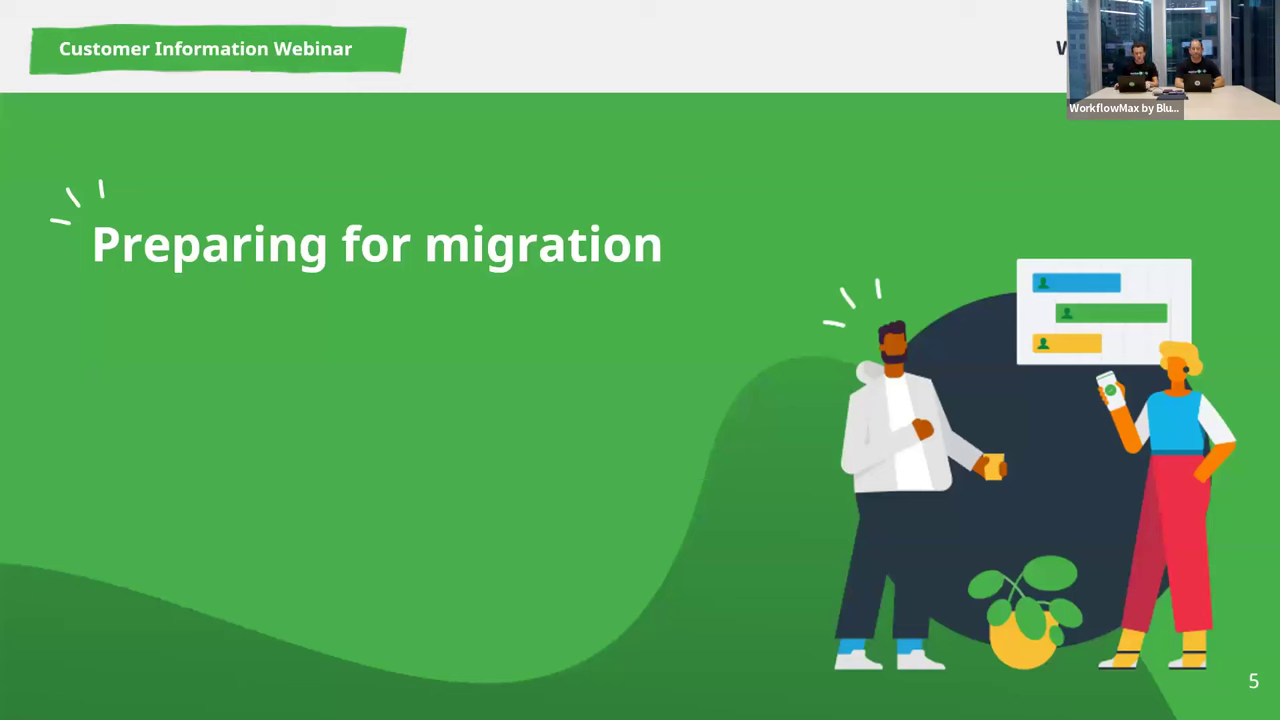
Advance to slide 6, 'Key things to remember'
key(Right)
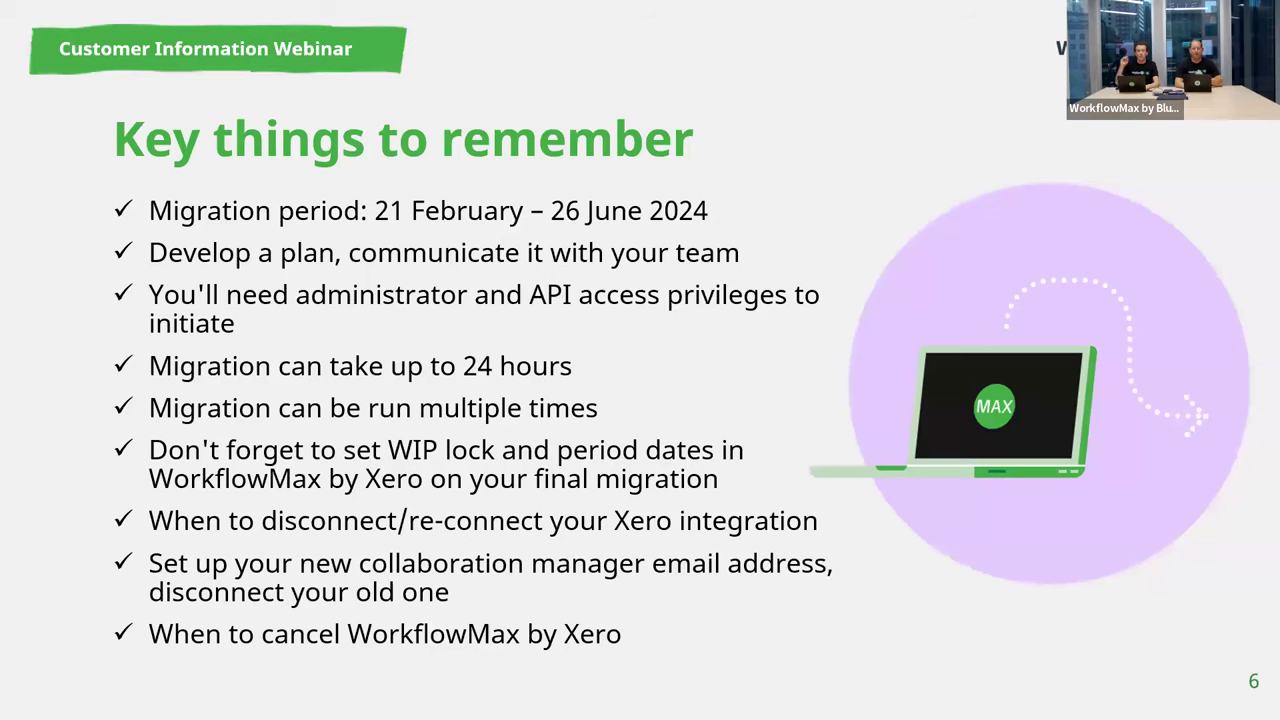
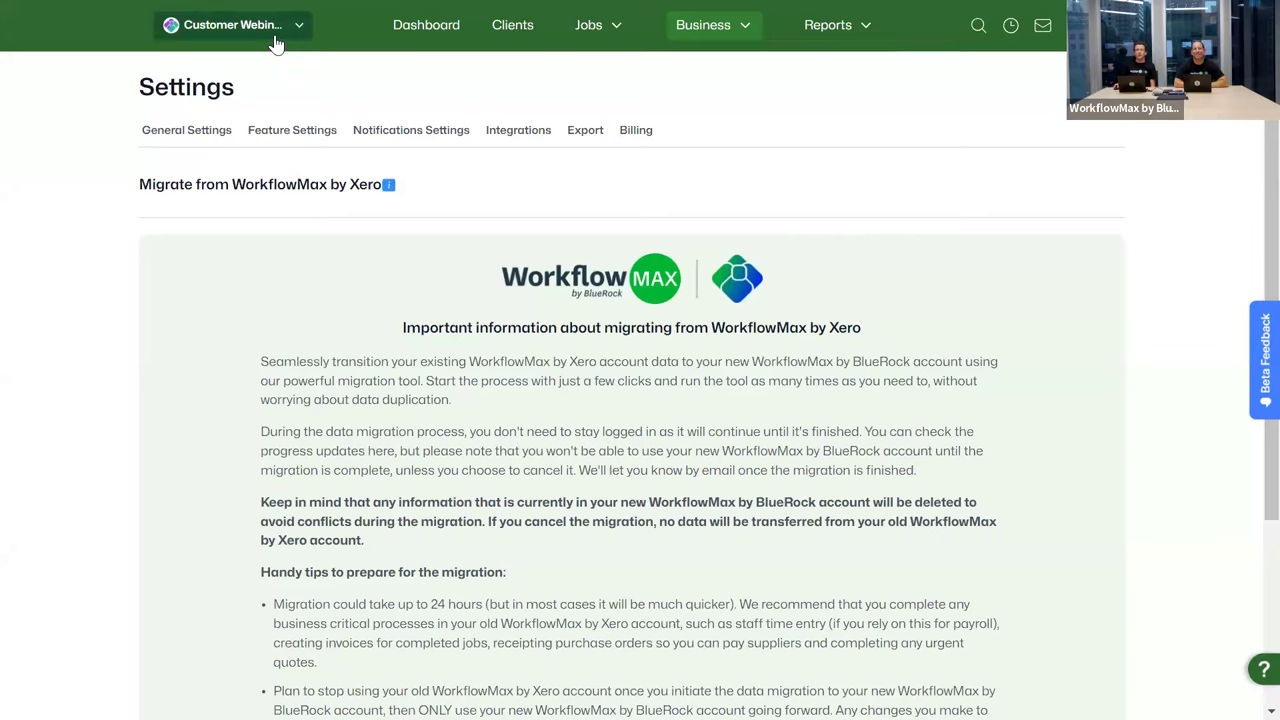
click(472, 91)
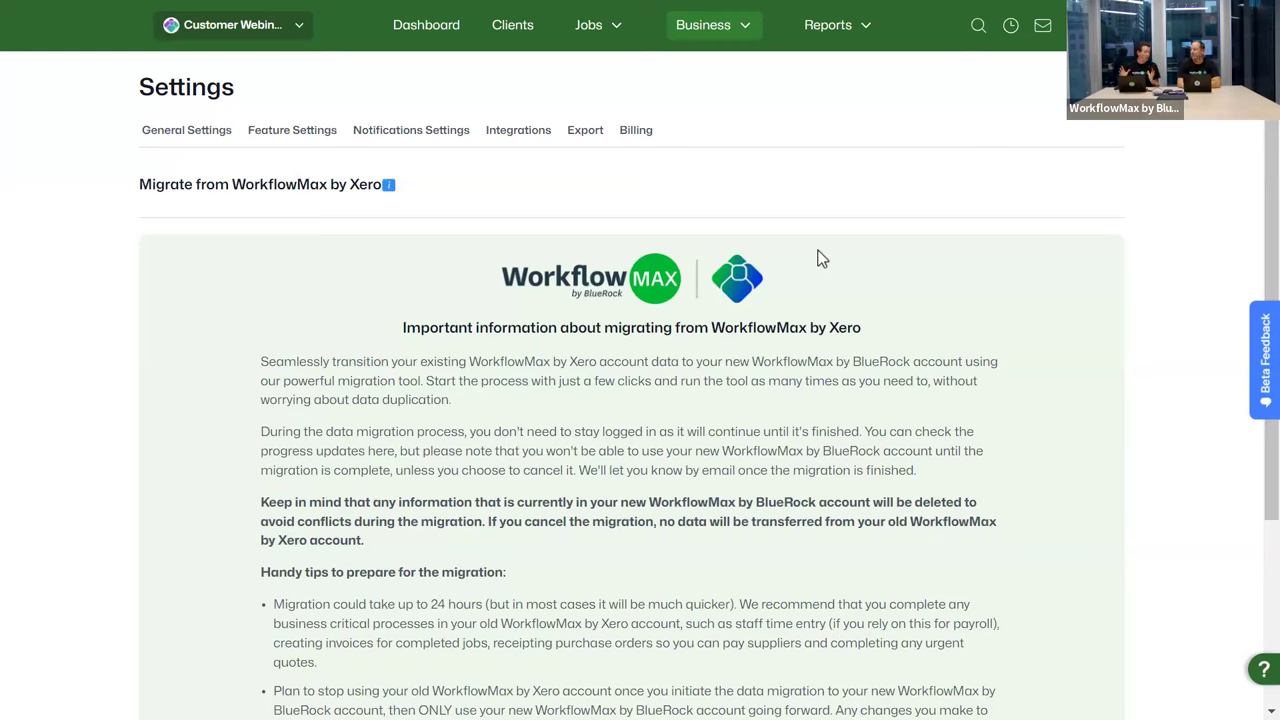
scroll(799, 345, down, 1)
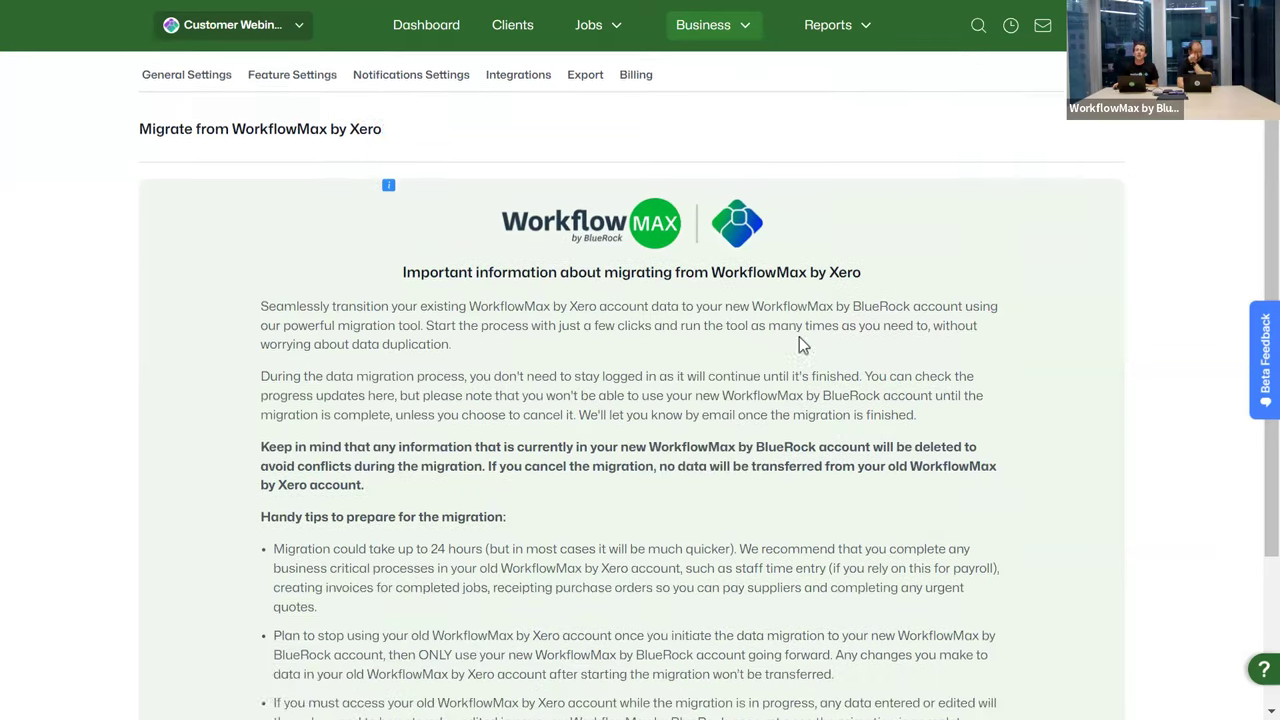
scroll(799, 345, down, 4)
scroll(683, 294, up, 2)
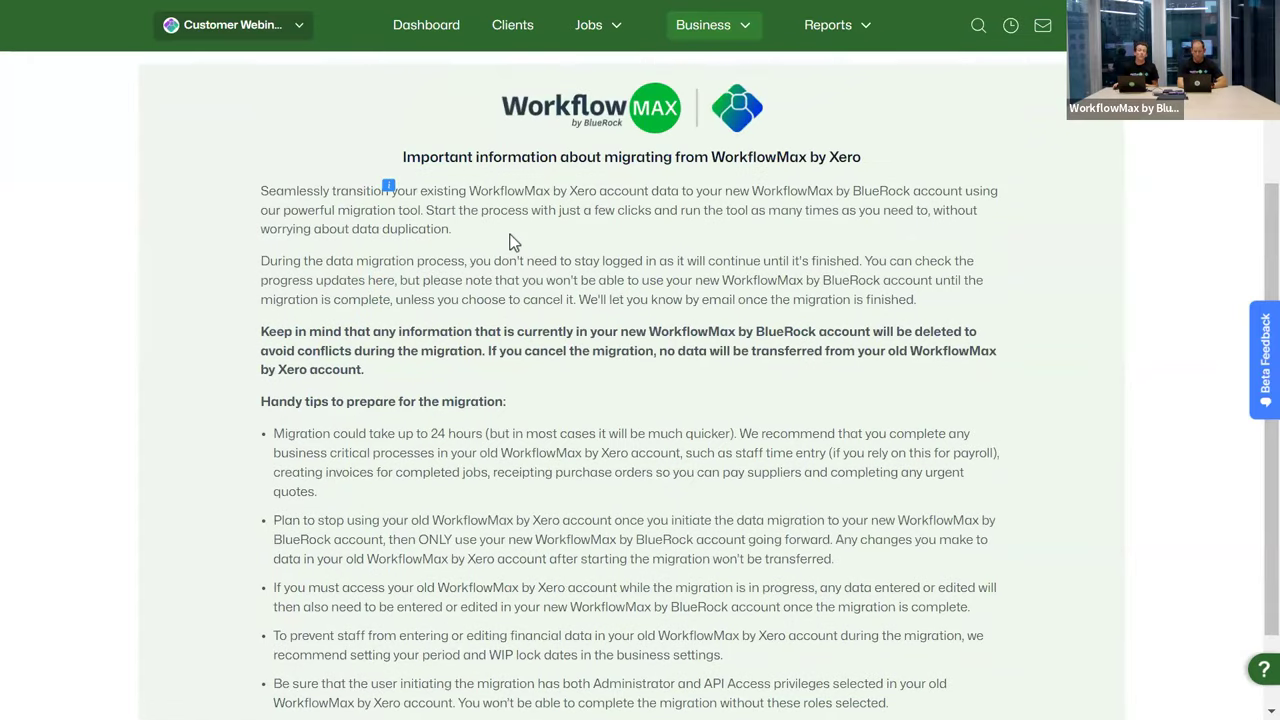
scroll(640, 405, down, 2)
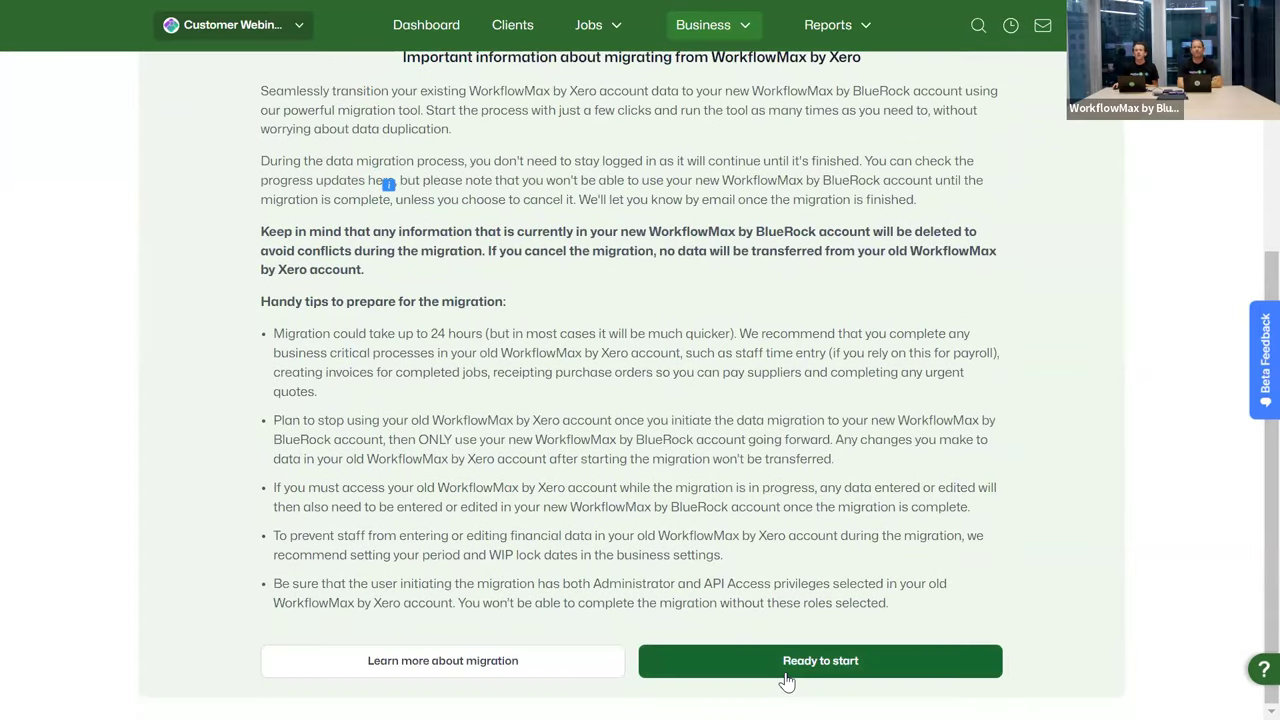
Start the migration setup and tick all five 'I understand that' acknowledgements, including data deletion and admin permissions
click(787, 679)
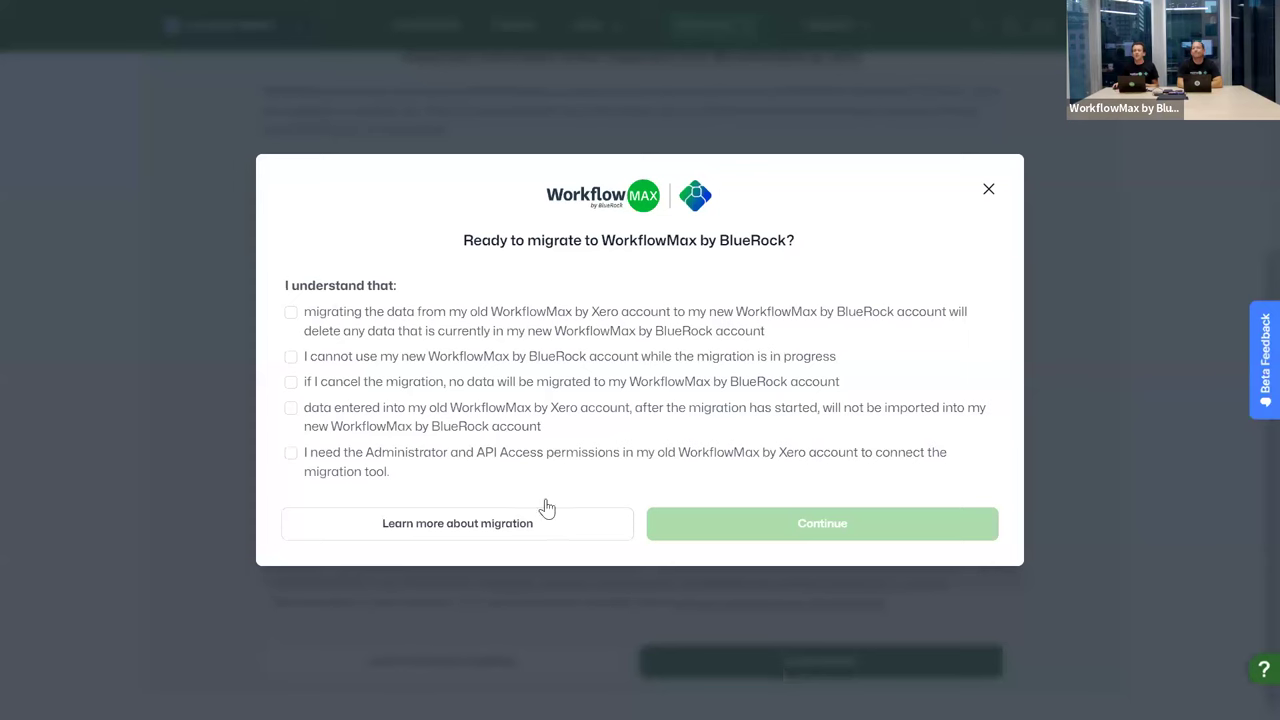
click(291, 313)
click(291, 356)
click(291, 382)
click(291, 408)
click(291, 453)
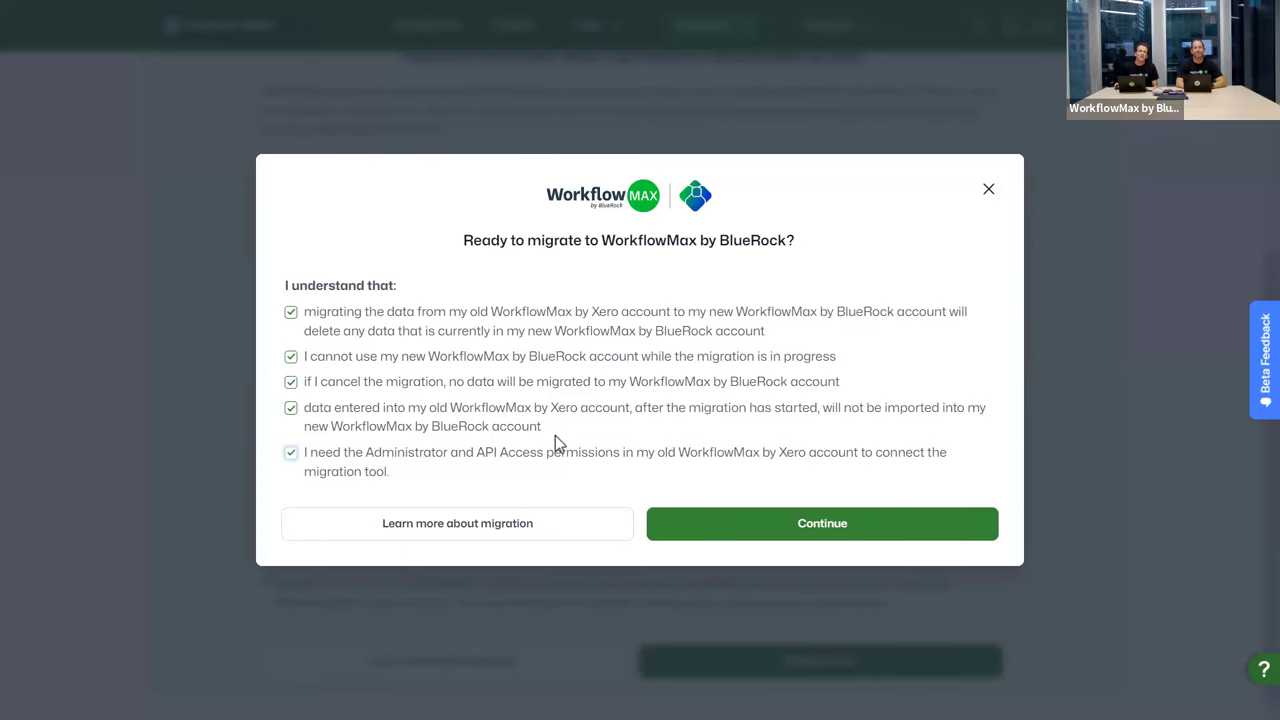
Continue from the 'Ready to migrate' confirmation to the connect, migrate and invite-team overview
click(847, 531)
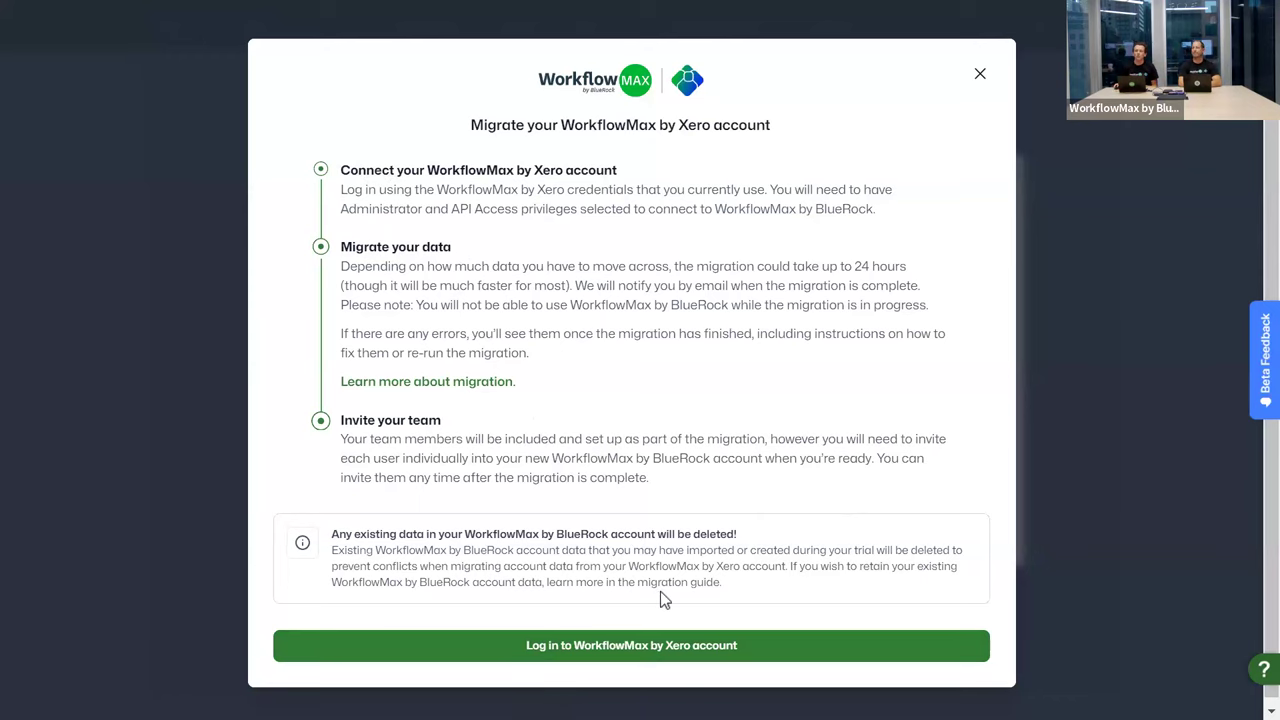
Connect the old WorkflowMax by Xero account by logging in to Xero with the saved credentials
click(625, 641)
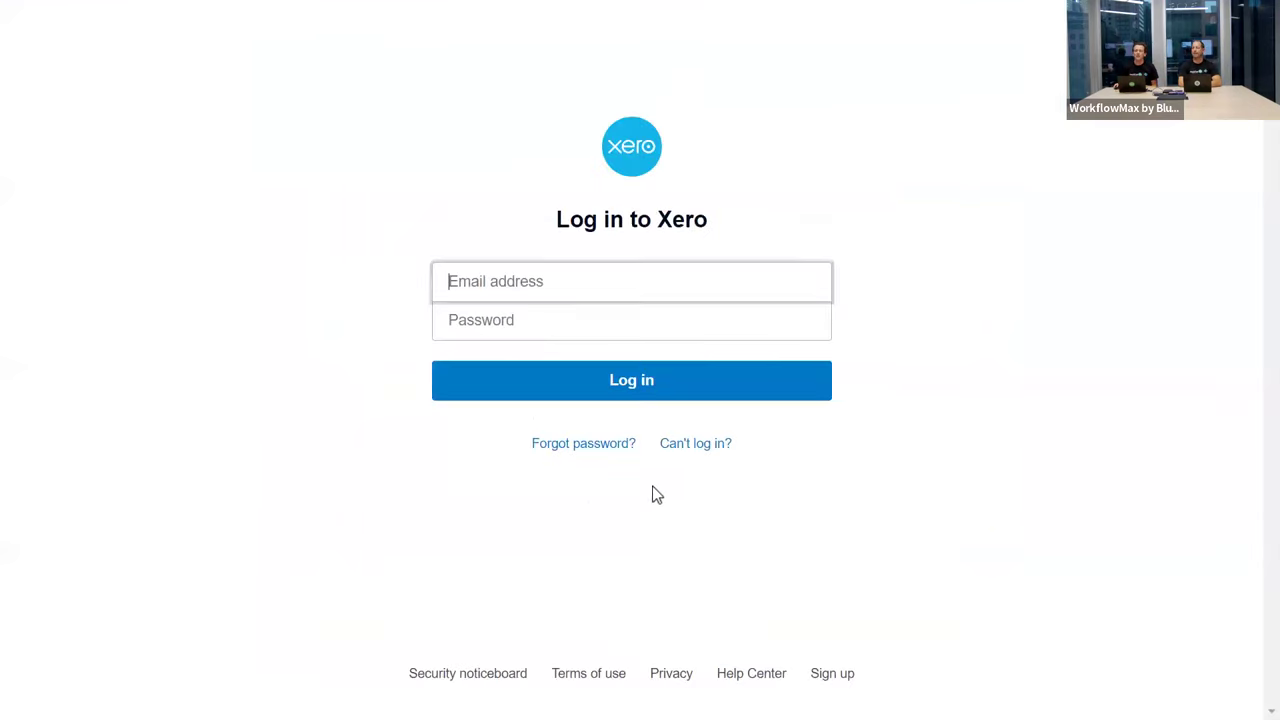
key(ctrl+backslash)
text(t)
key(BackSpace)
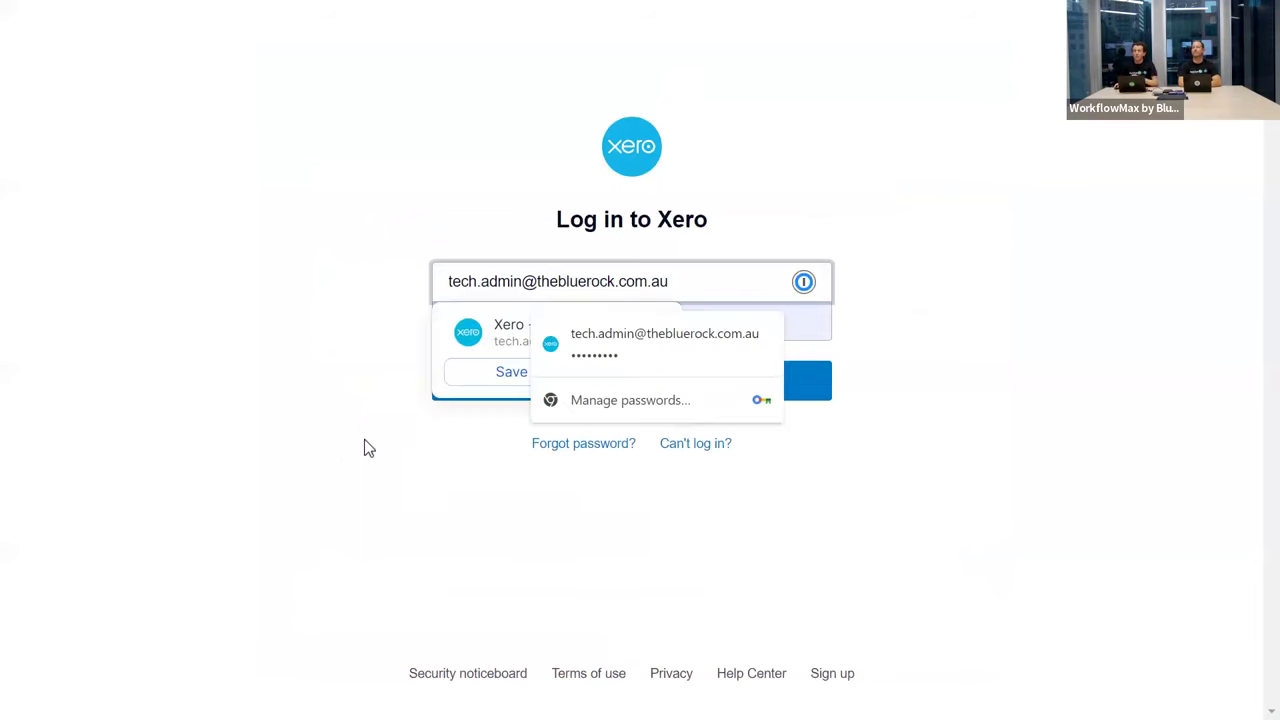
click(306, 443)
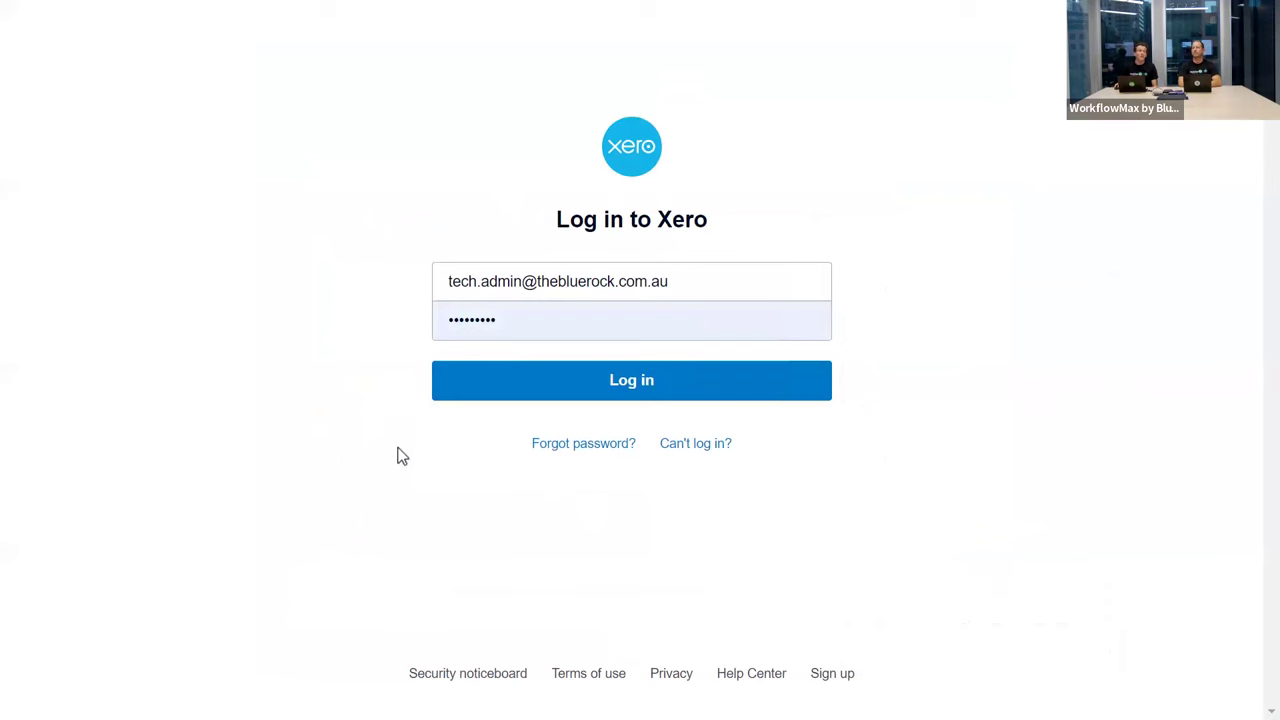
click(616, 393)
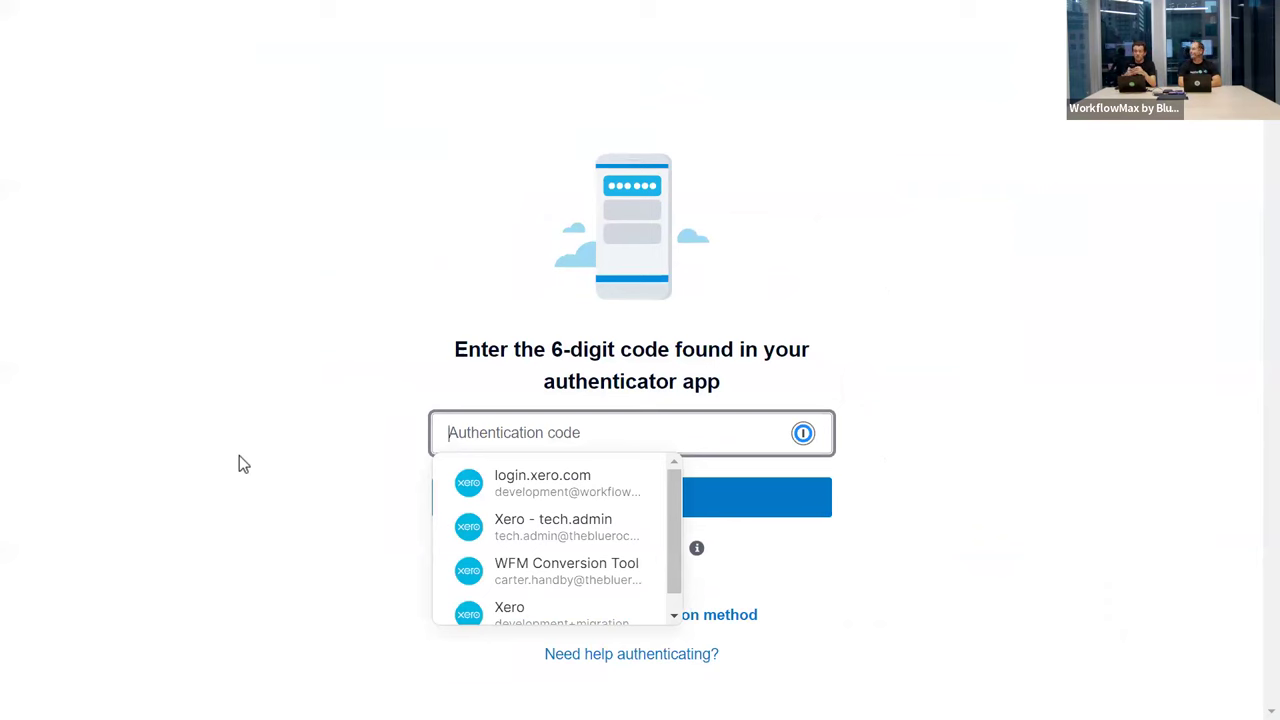
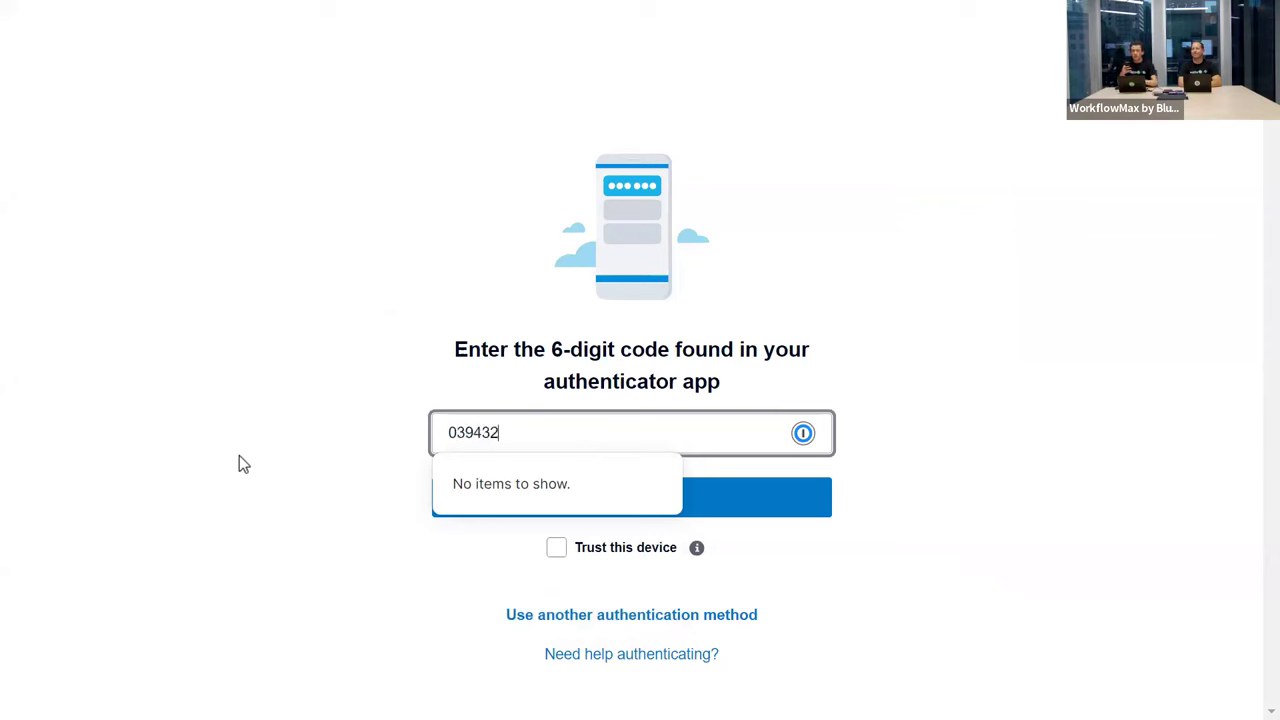
Enter the authenticator code and grant BlueRock access to both connected WorkflowMax accounts
click(239, 464)
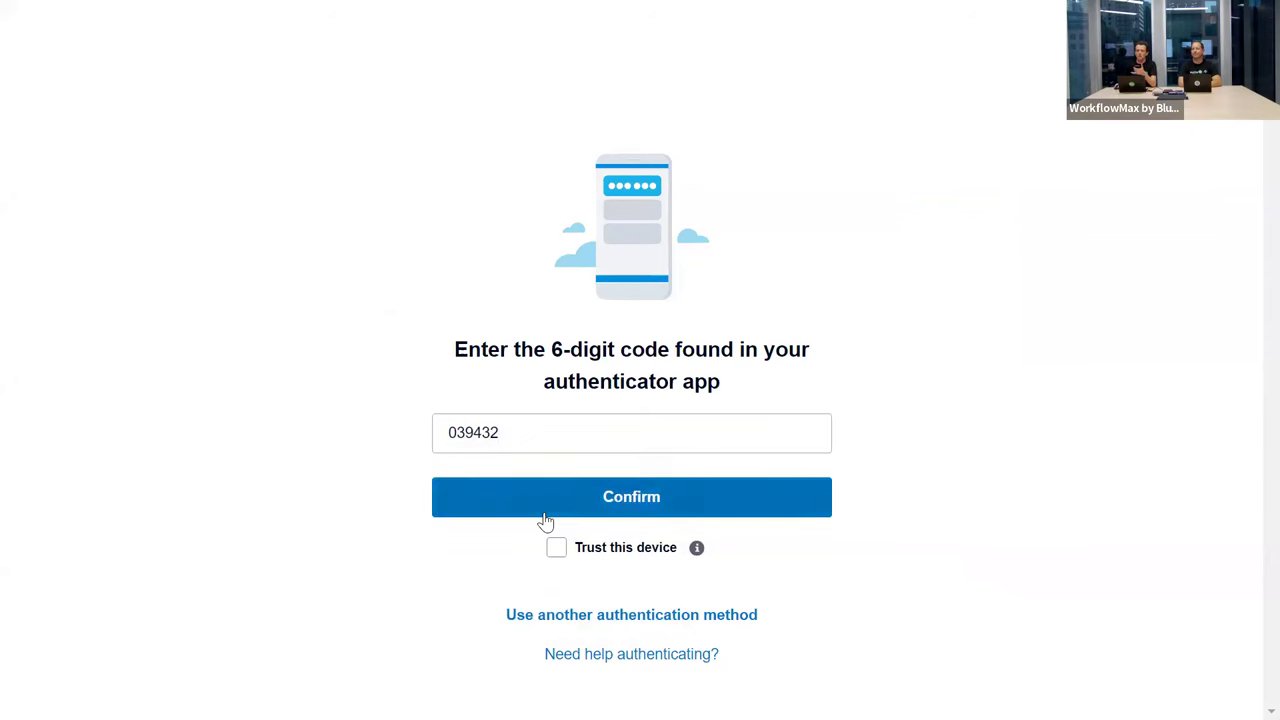
click(543, 512)
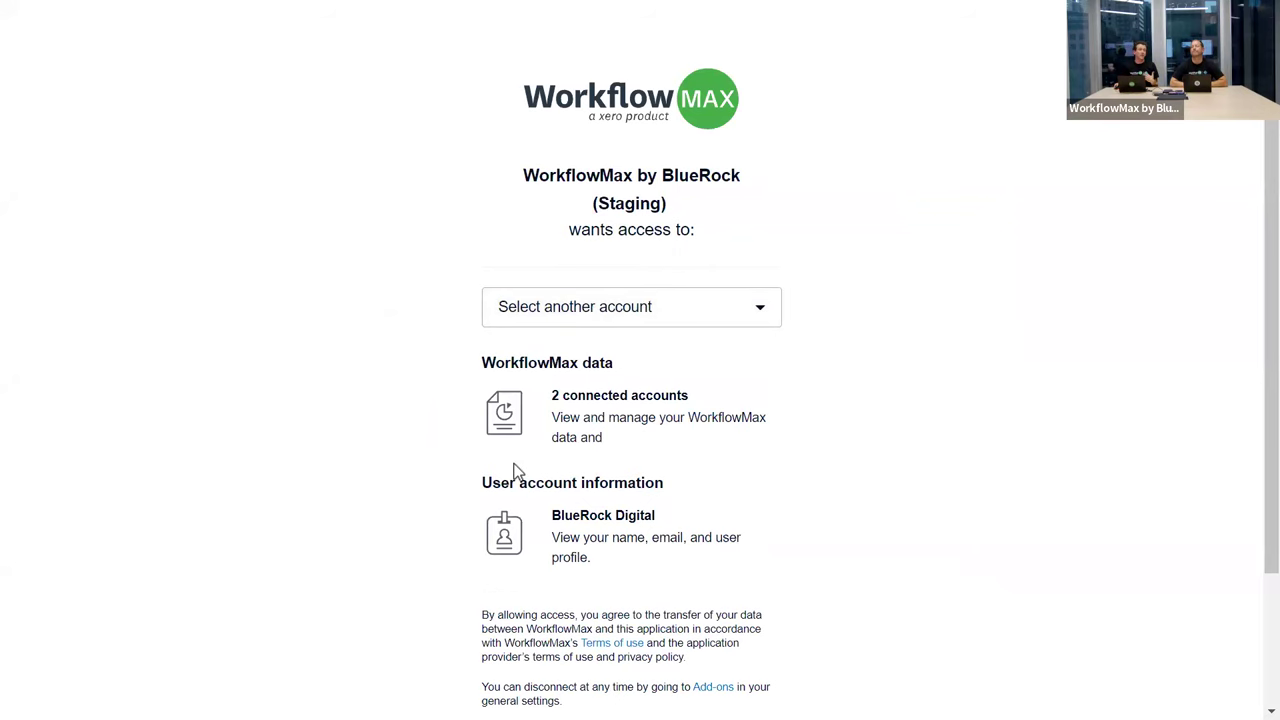
scroll(443, 429, down, 1)
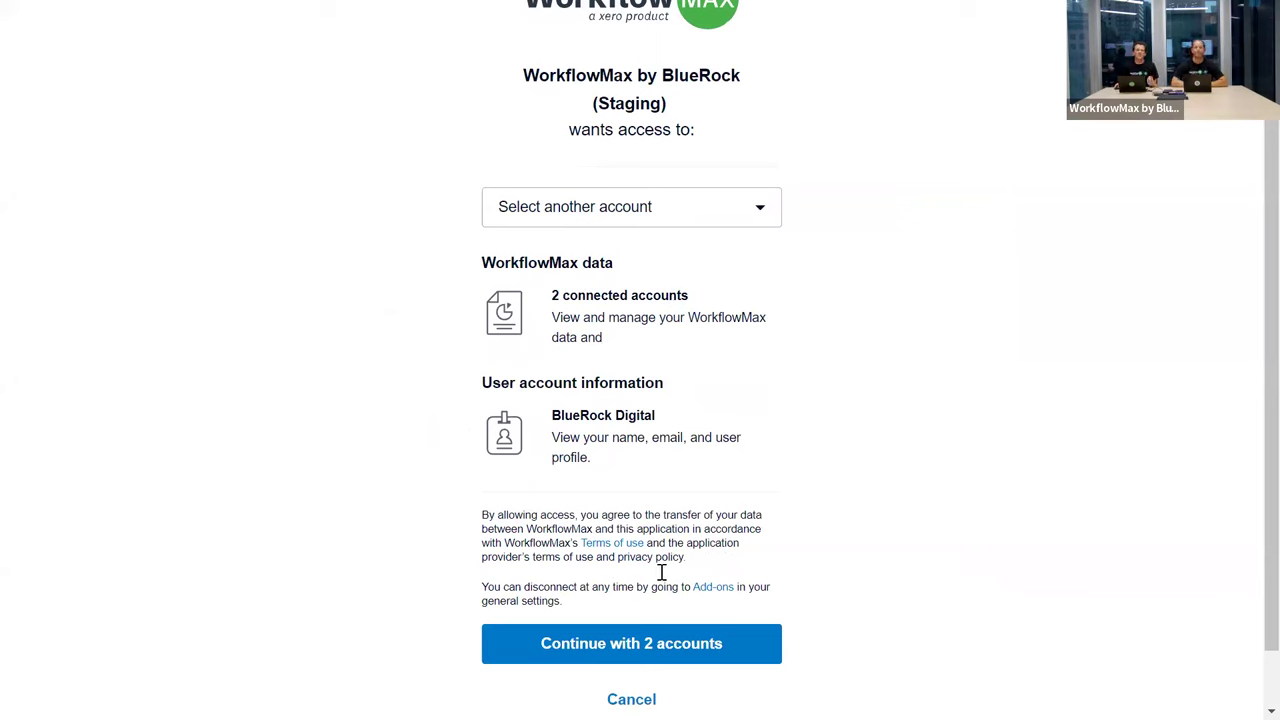
click(617, 648)
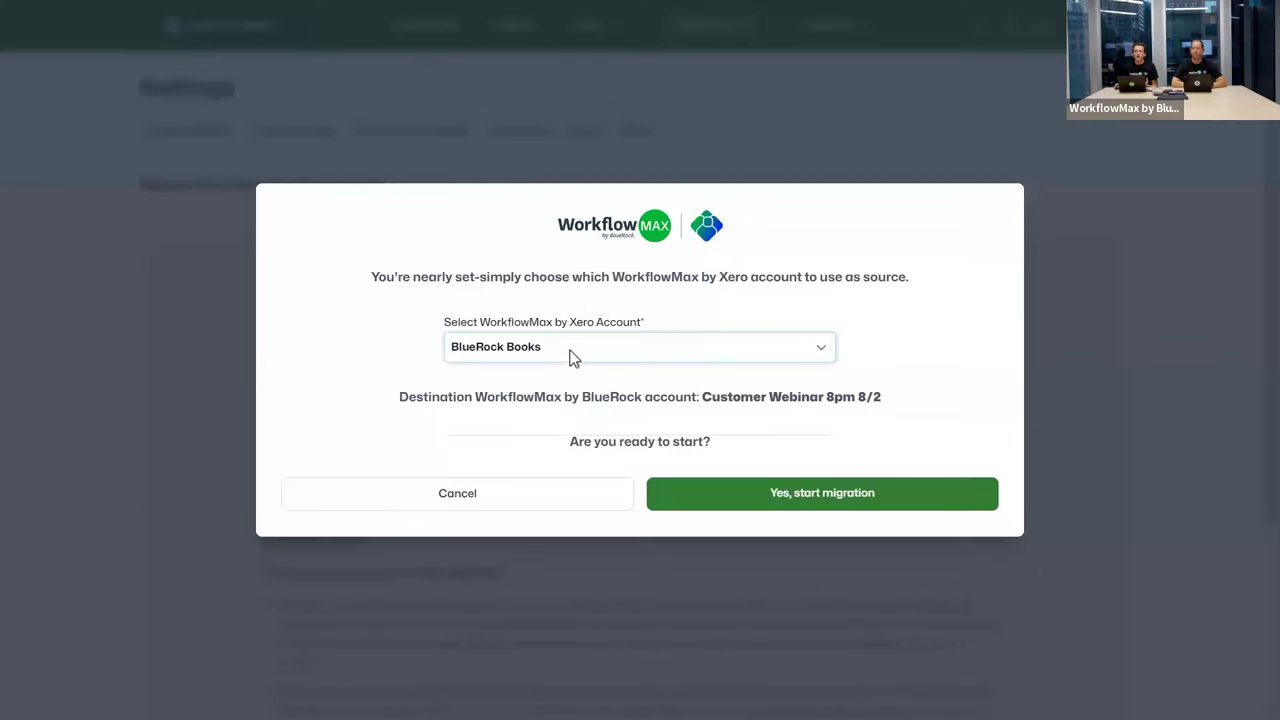
Choose 'BlueRock Digital (Demo Account)' from the Select WorkflowMax by Xero Account dropdown
click(572, 352)
click(596, 410)
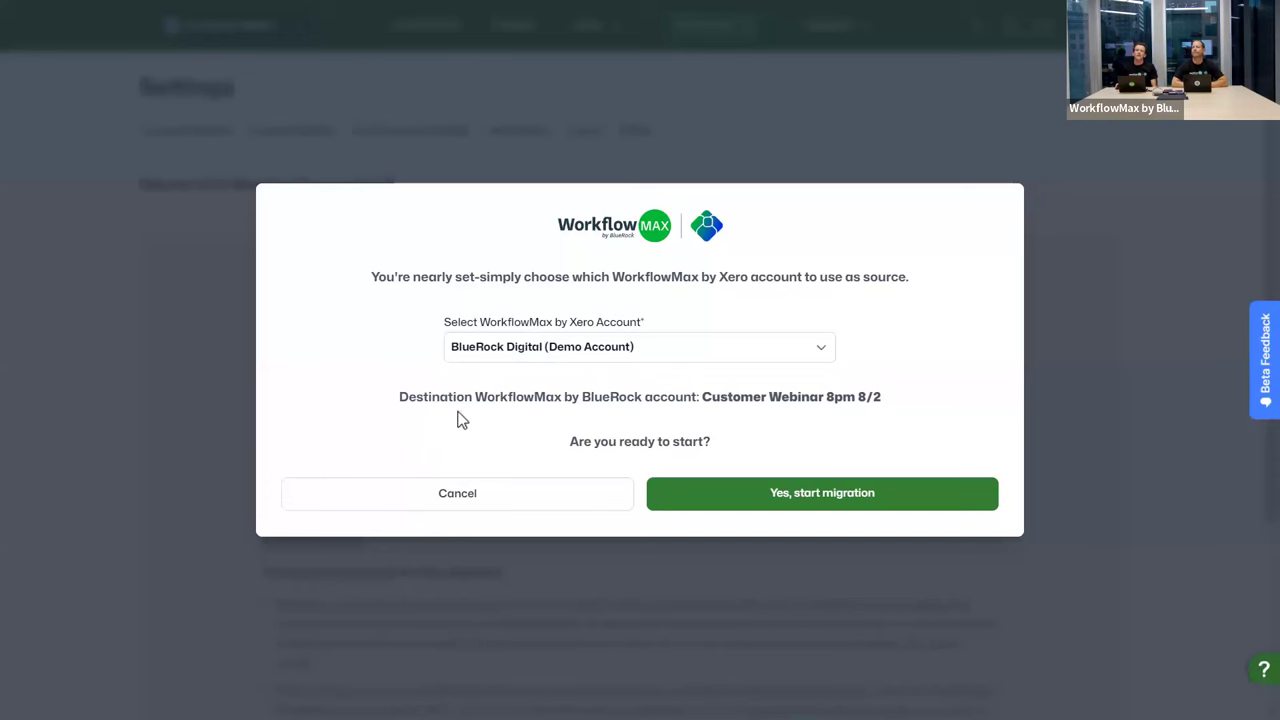
click(829, 508)
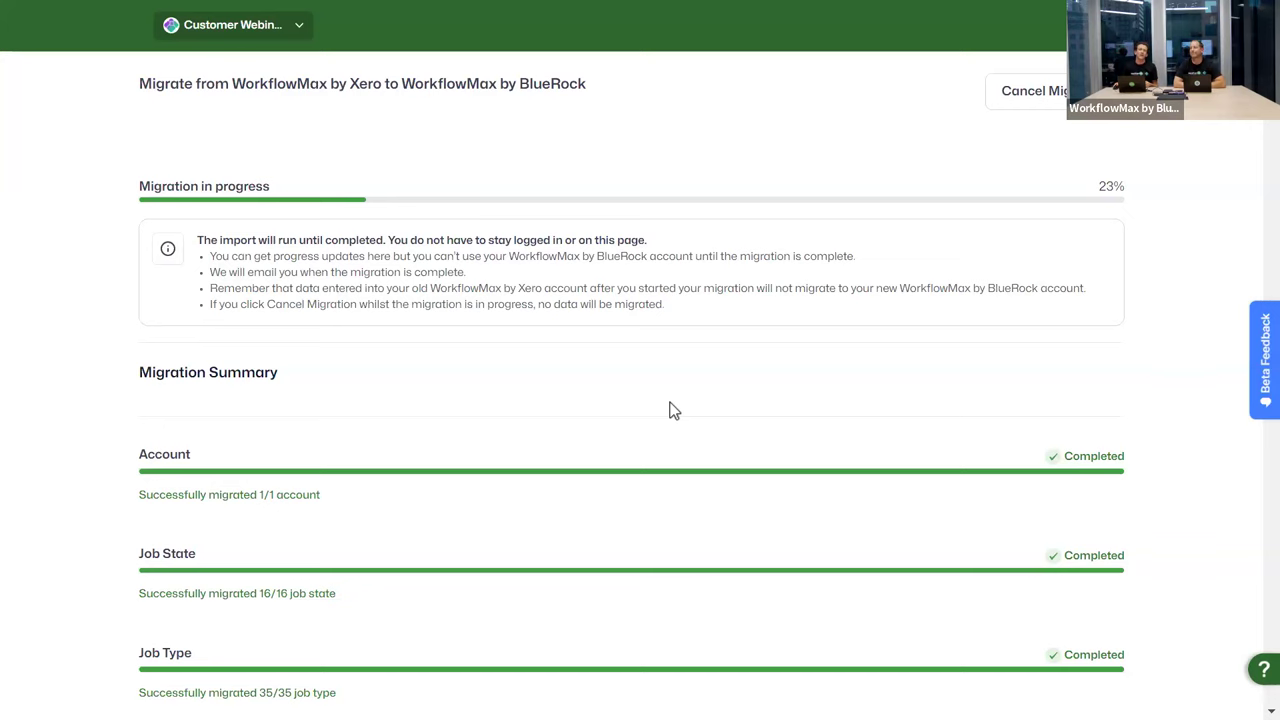
scroll(651, 380, down, 1)
scroll(645, 385, up, 1)
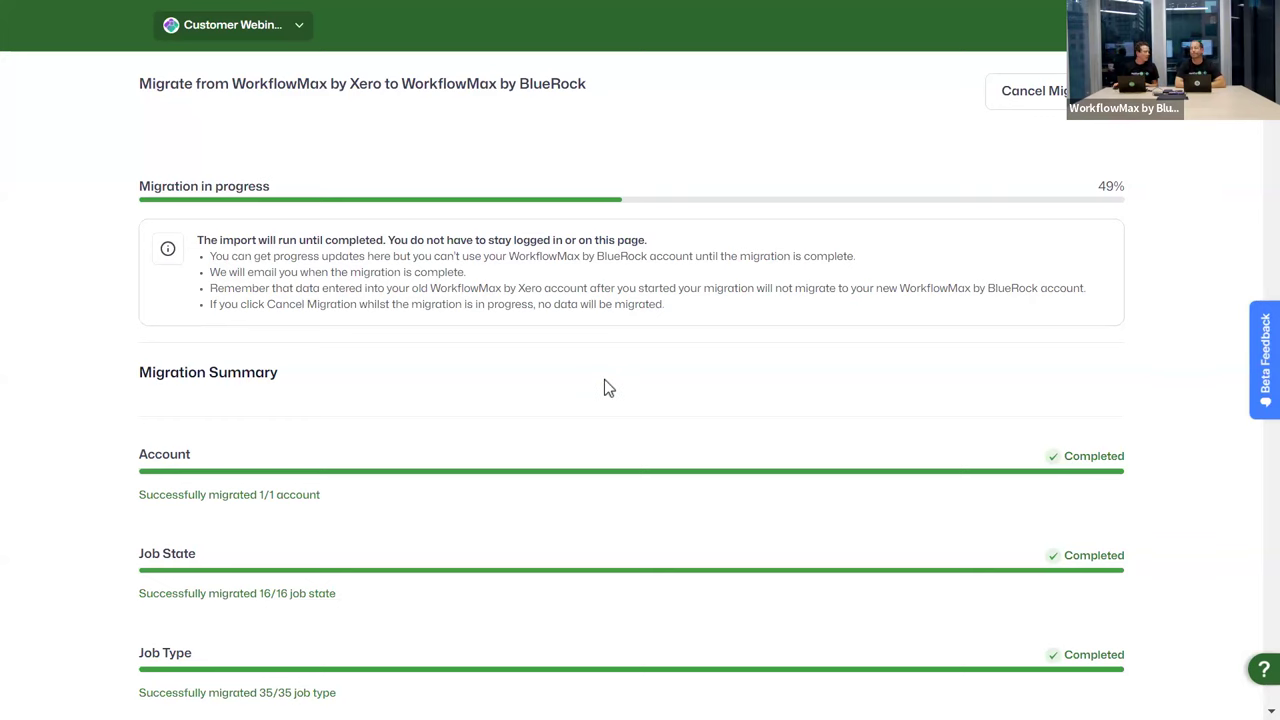
scroll(672, 354, down, 7)
scroll(664, 340, down, 2)
scroll(660, 340, down, 5)
scroll(660, 347, down, 2)
scroll(645, 347, down, 2)
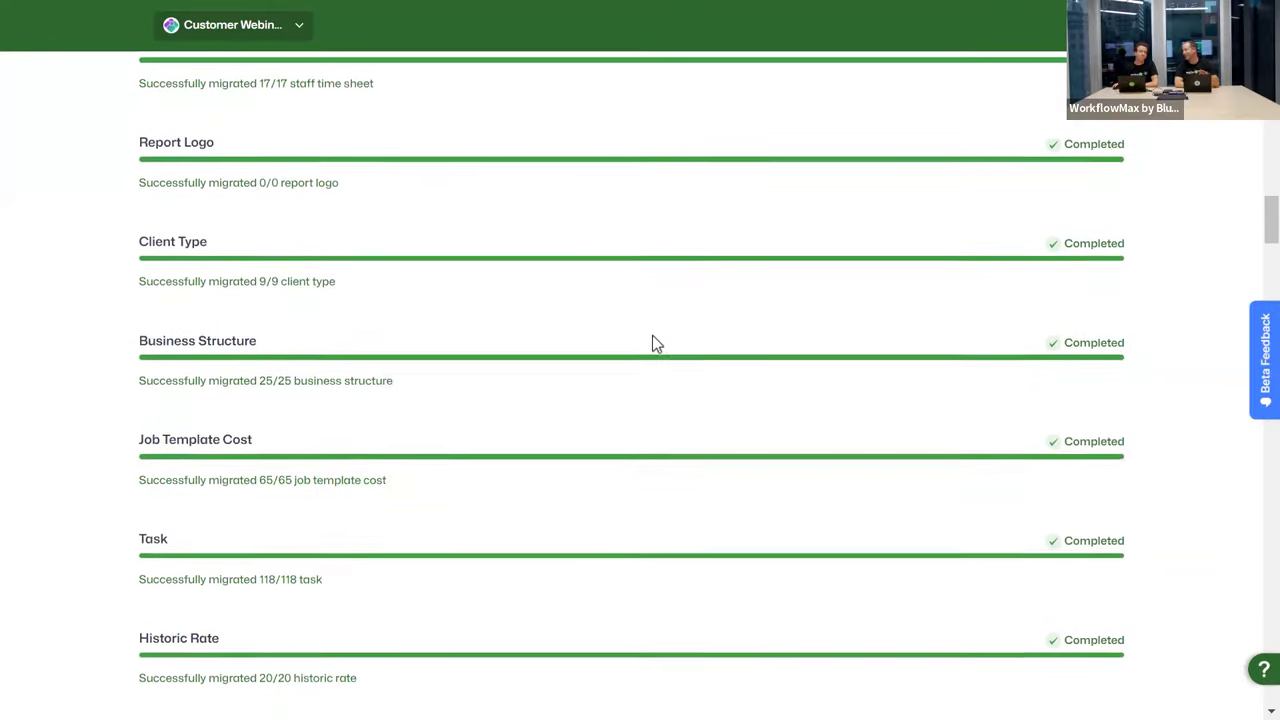
scroll(651, 343, down, 2)
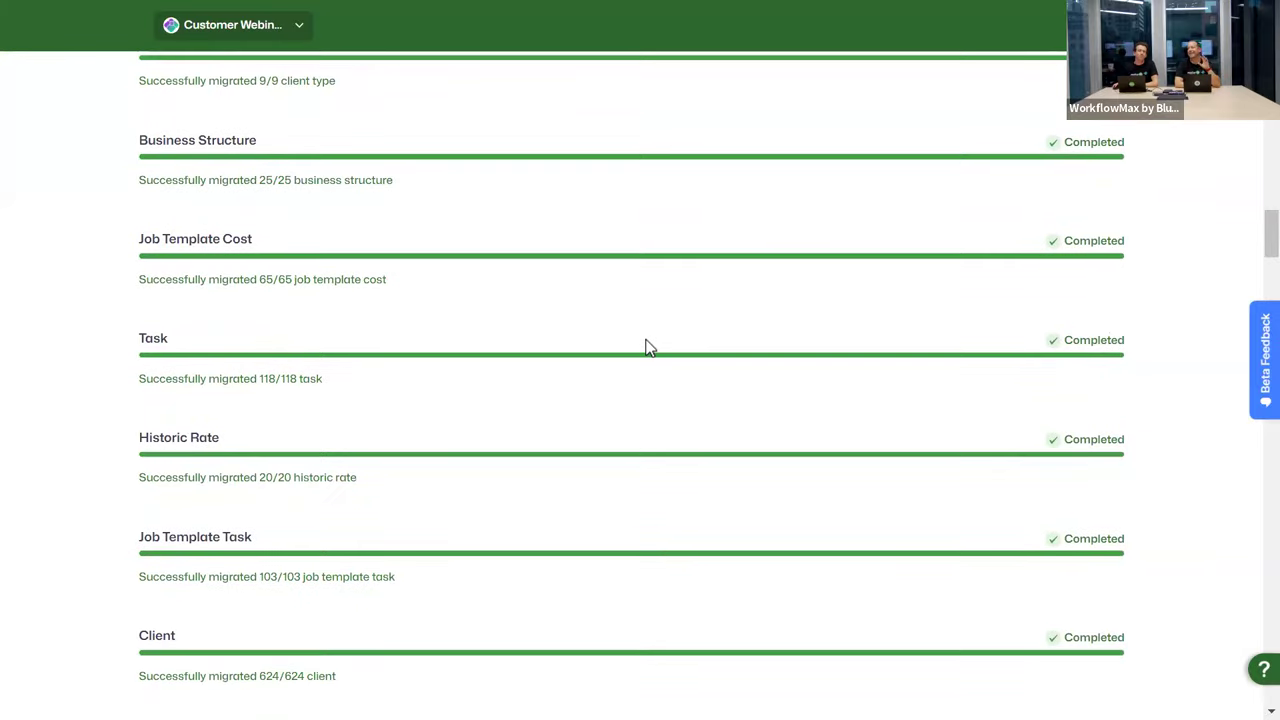
scroll(664, 348, down, 1)
scroll(650, 343, down, 1)
scroll(644, 340, down, 1)
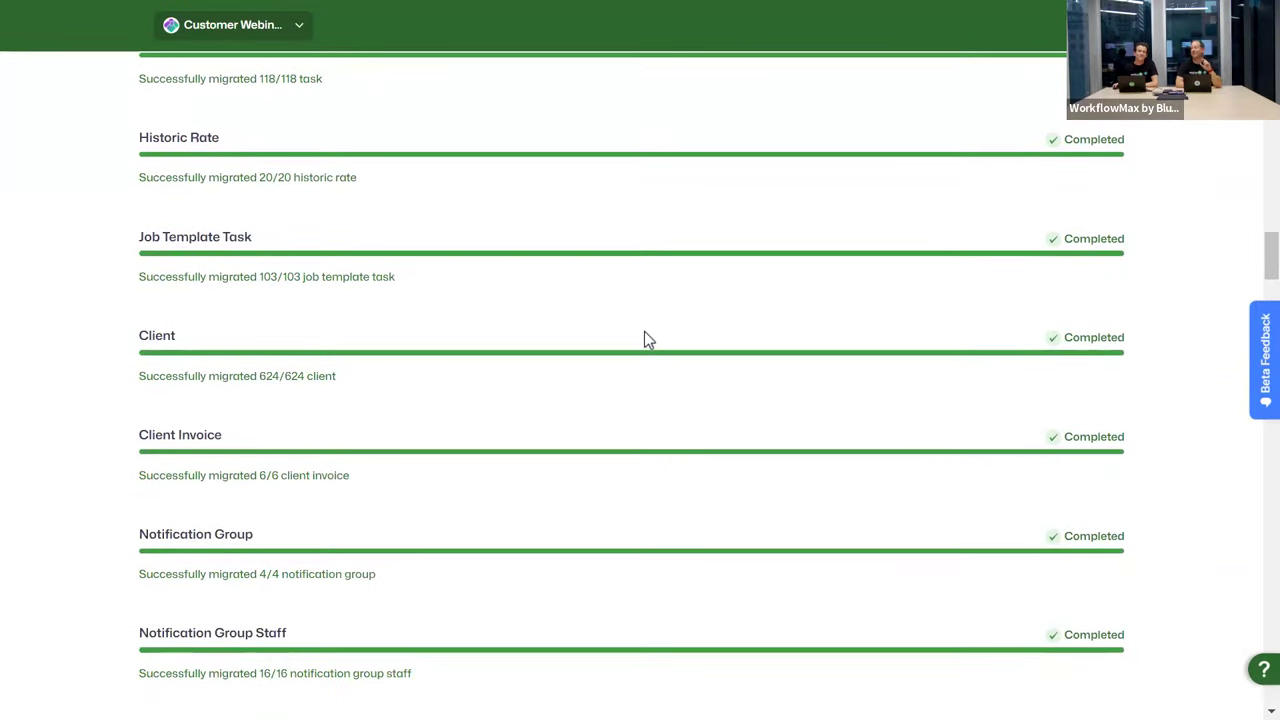
scroll(643, 338, down, 2)
scroll(648, 328, down, 5)
scroll(619, 338, down, 8)
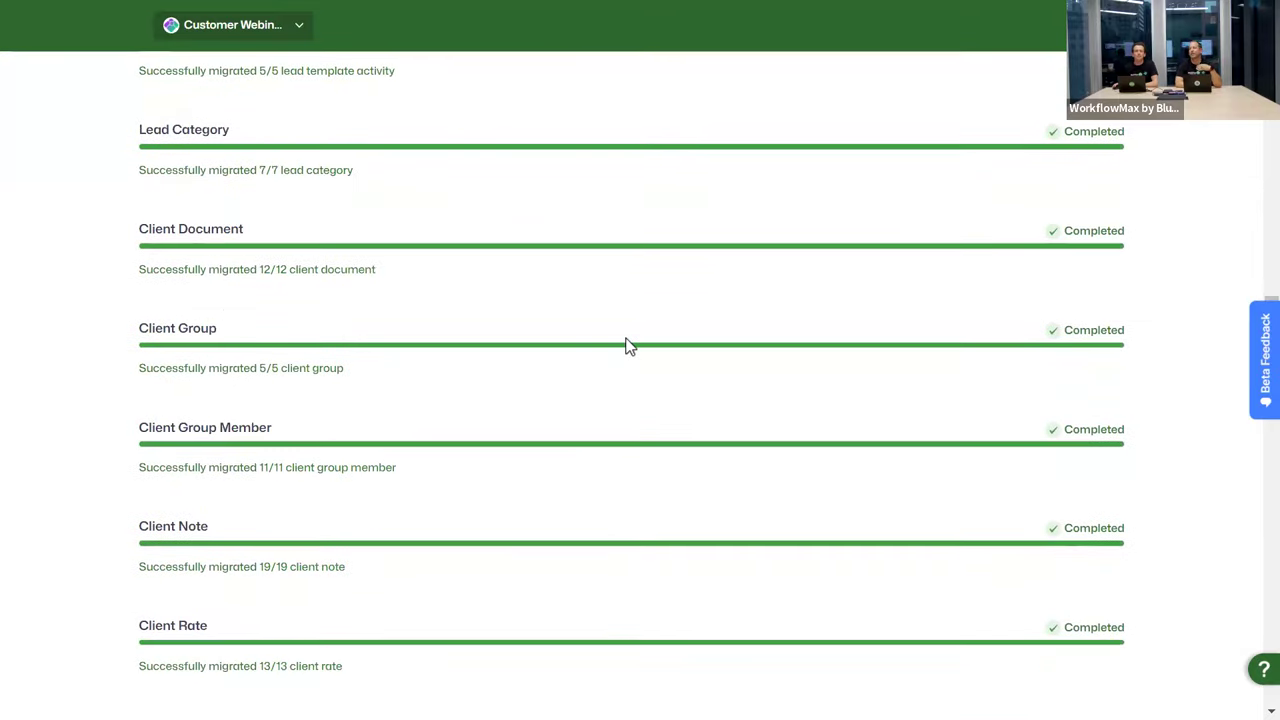
scroll(615, 350, down, 3)
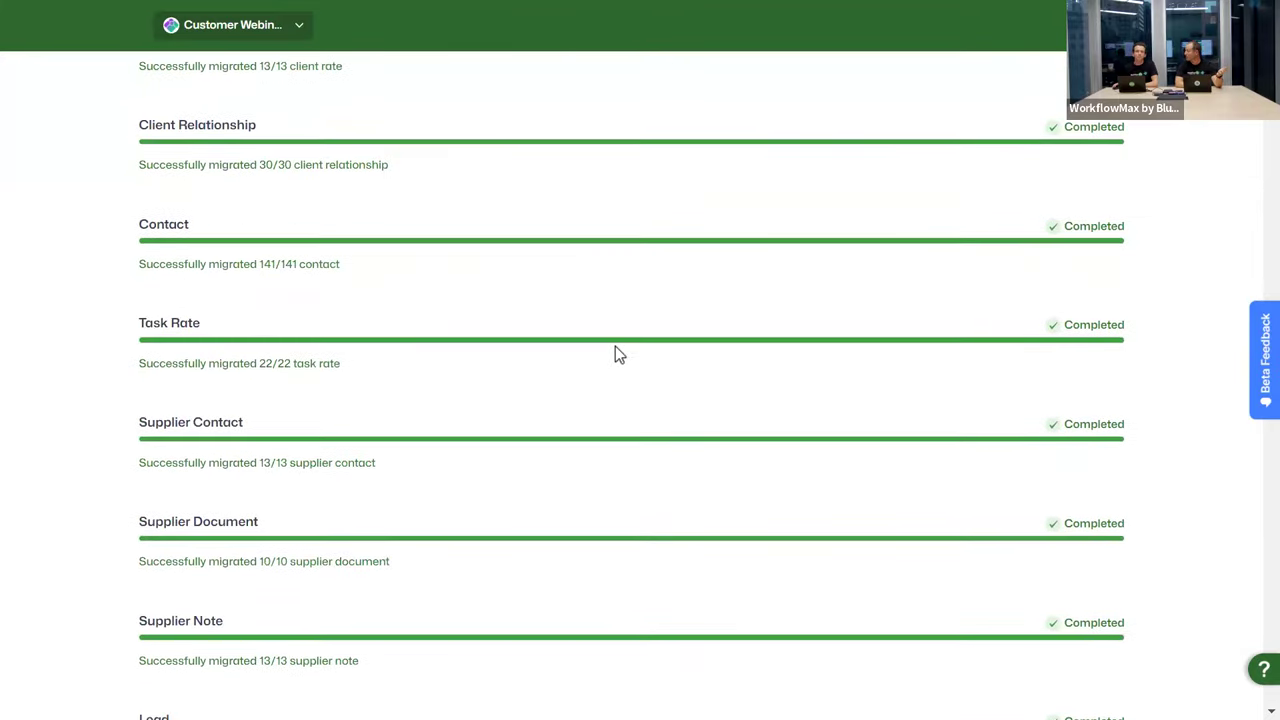
scroll(612, 355, down, 3)
scroll(622, 362, down, 3)
scroll(620, 364, down, 1)
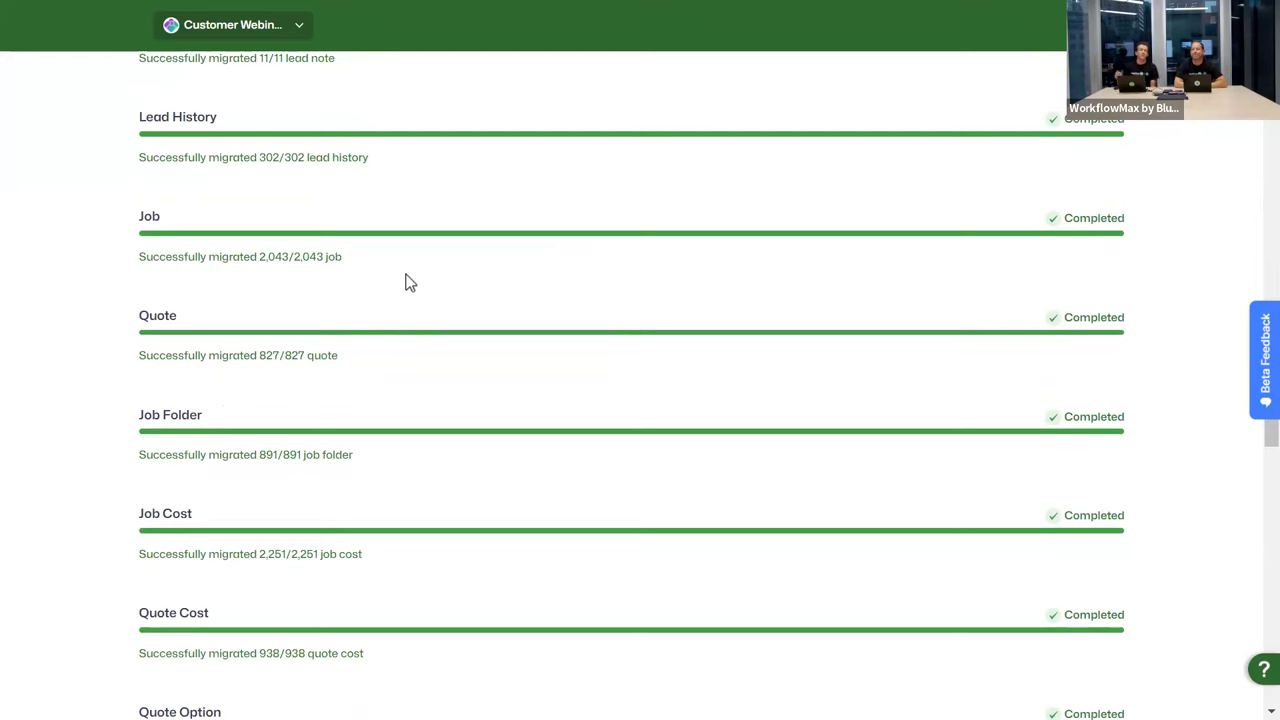
scroll(583, 371, down, 1)
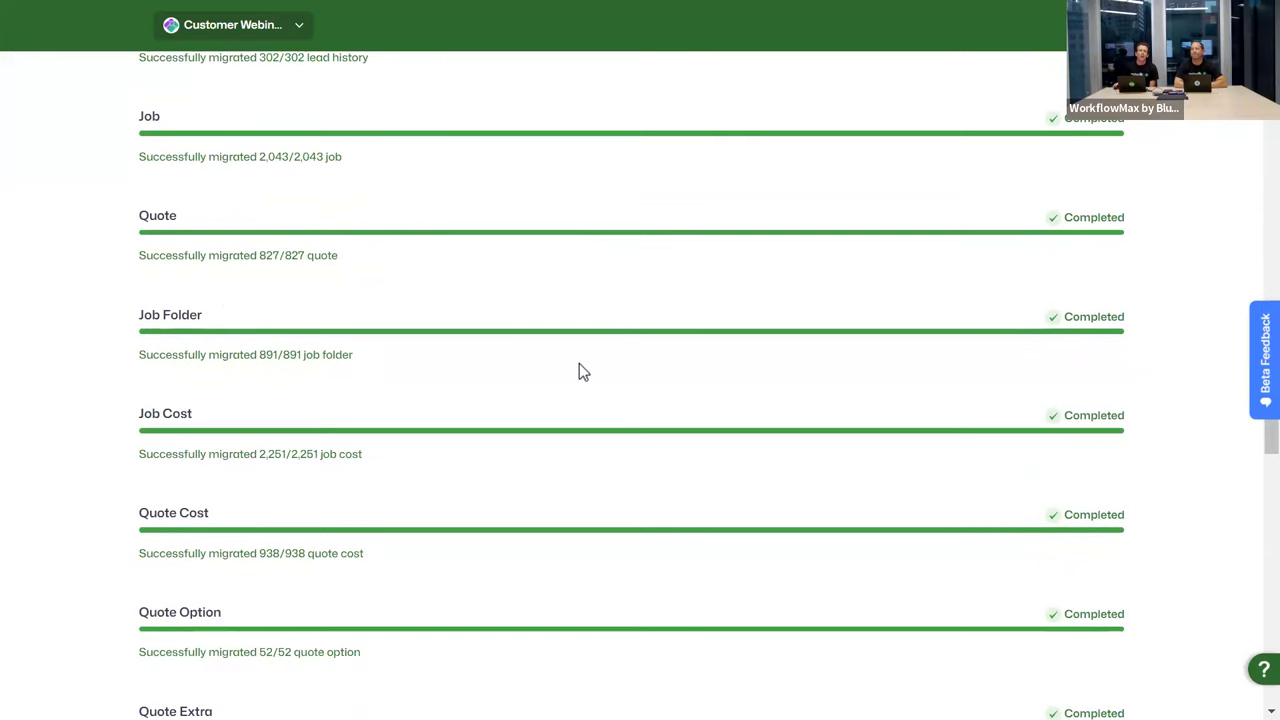
scroll(600, 378, down, 2)
scroll(663, 371, down, 6)
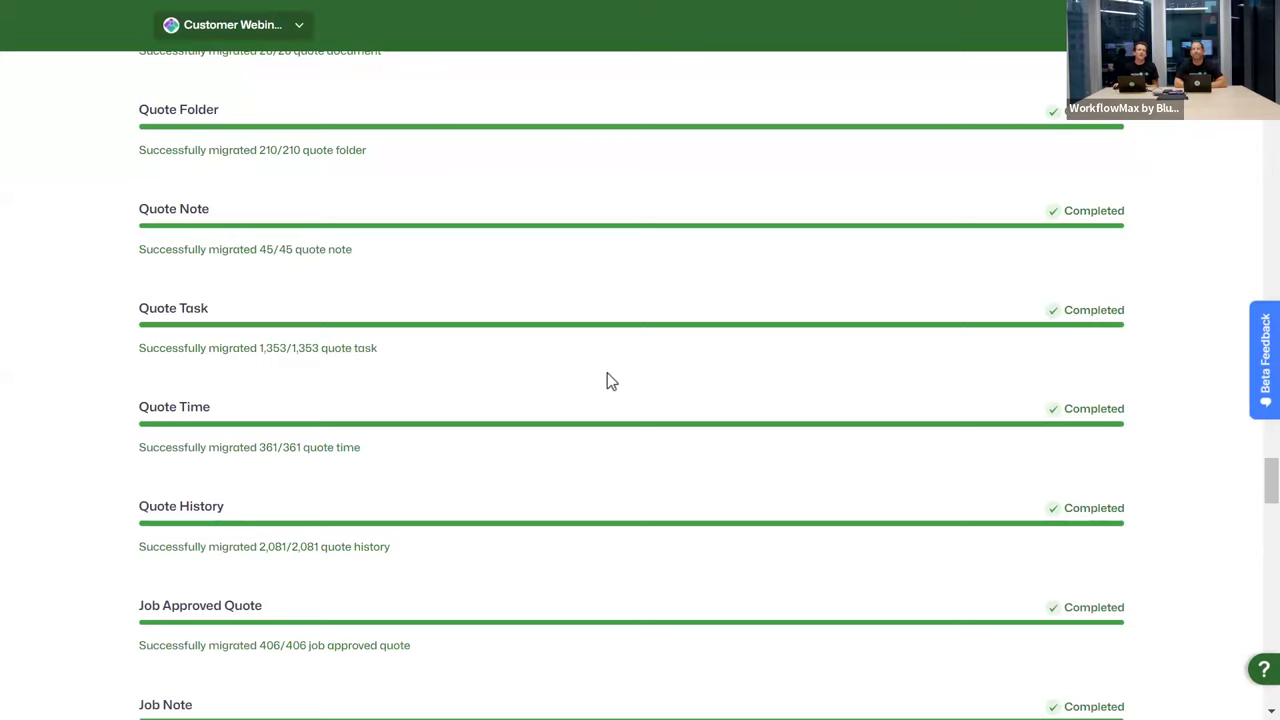
scroll(640, 466, down, 4)
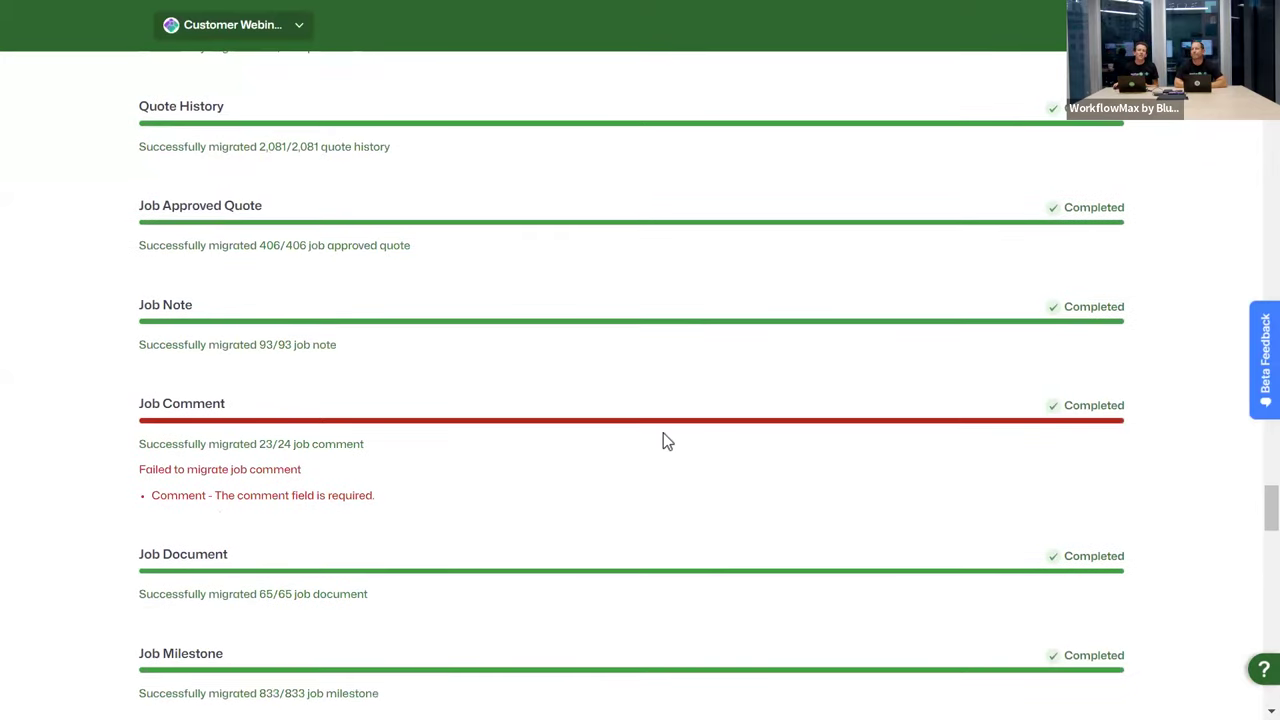
scroll(663, 435, down, 1)
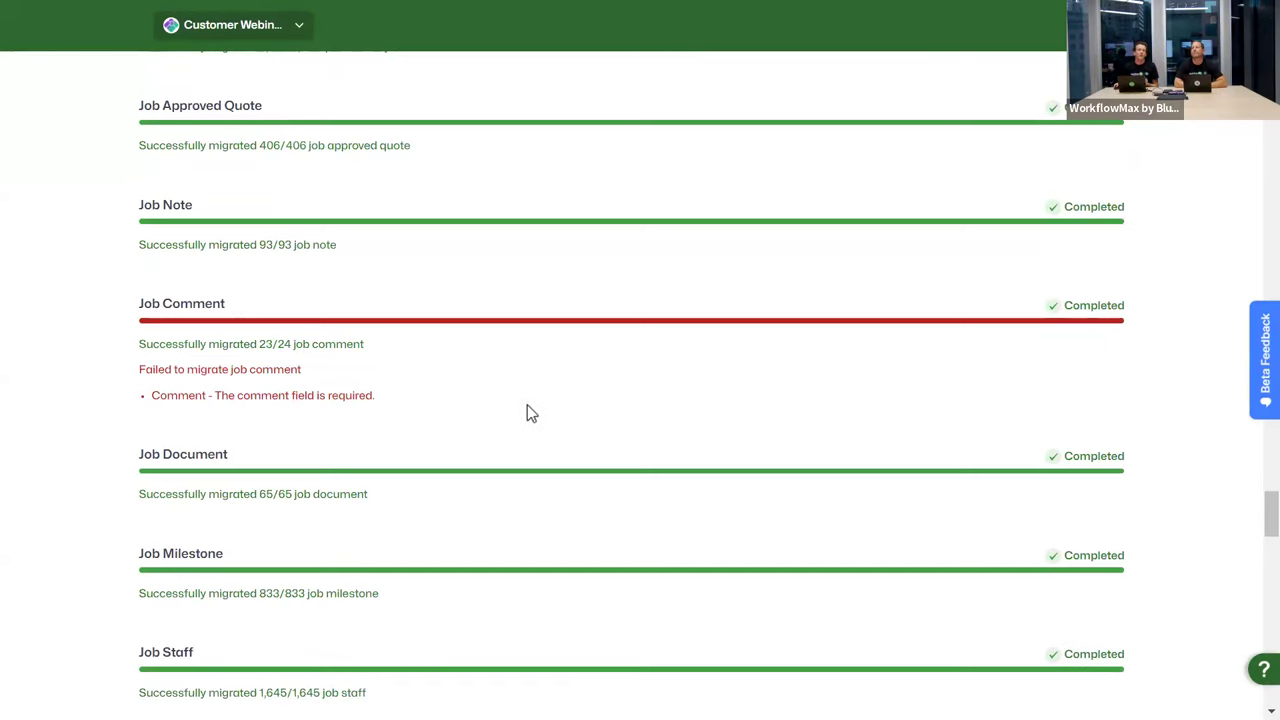
scroll(570, 385, down, 1)
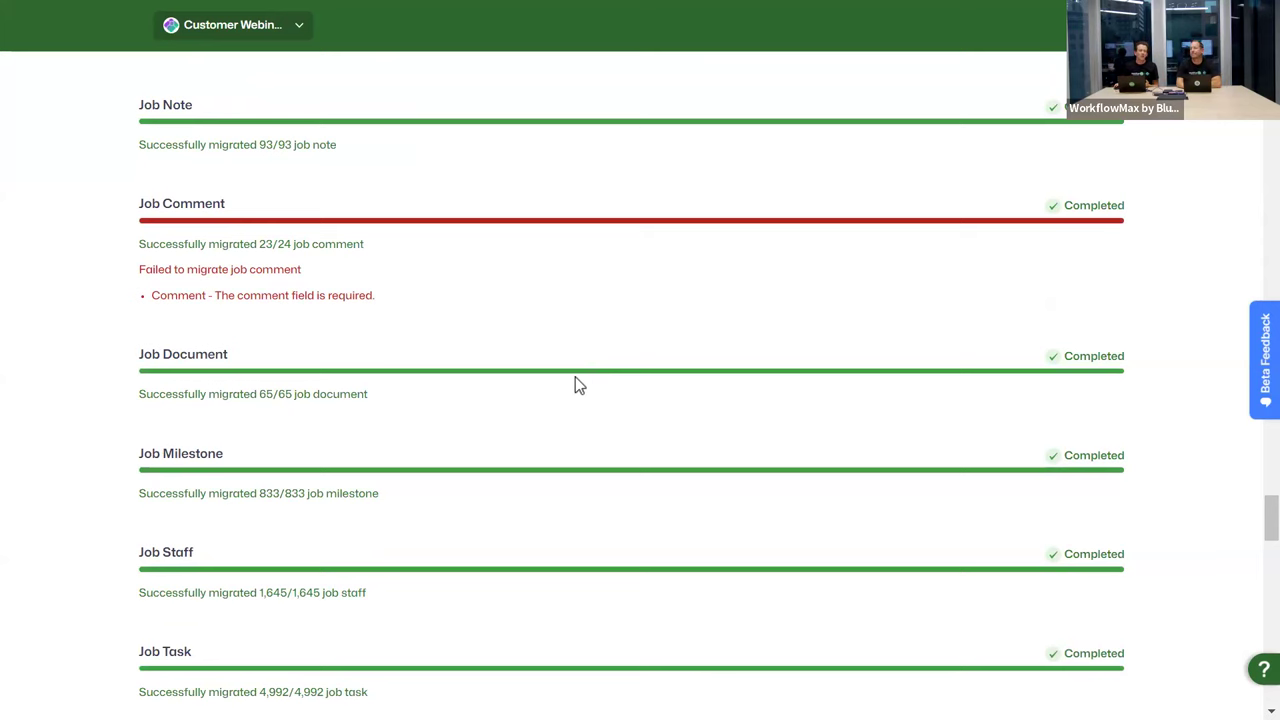
scroll(629, 409, down, 5)
scroll(650, 420, down, 2)
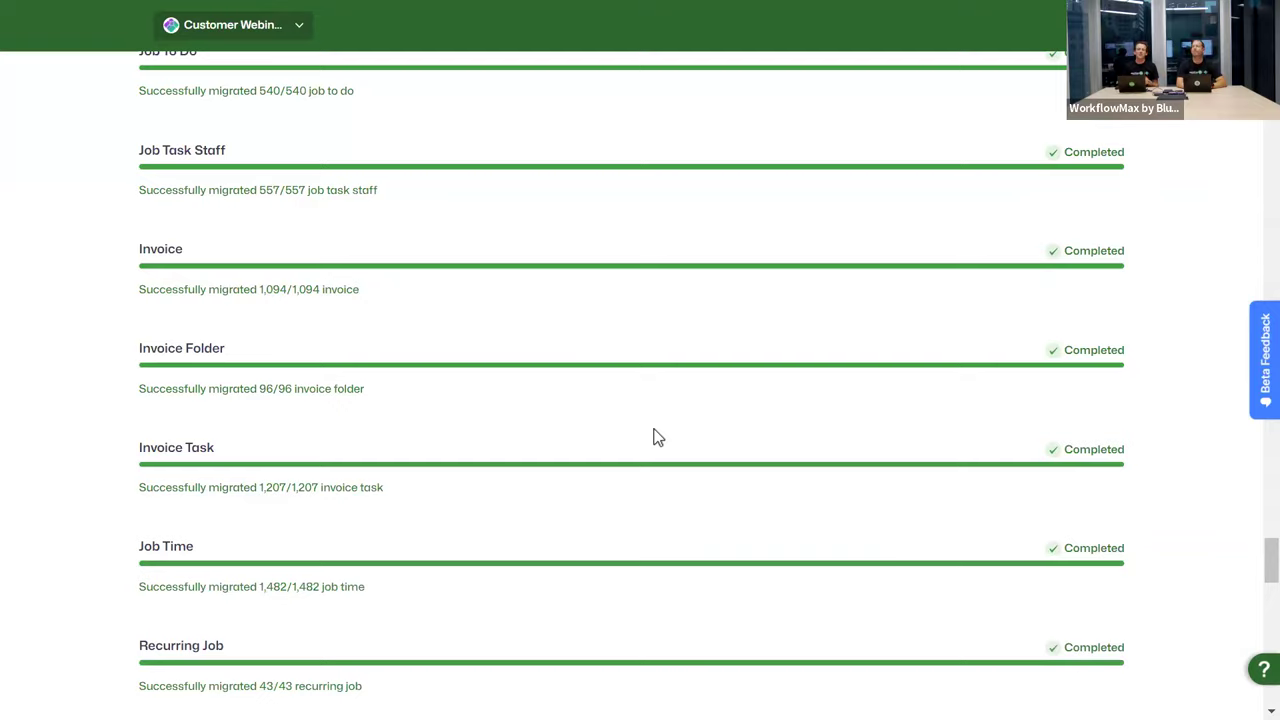
scroll(657, 437, down, 6)
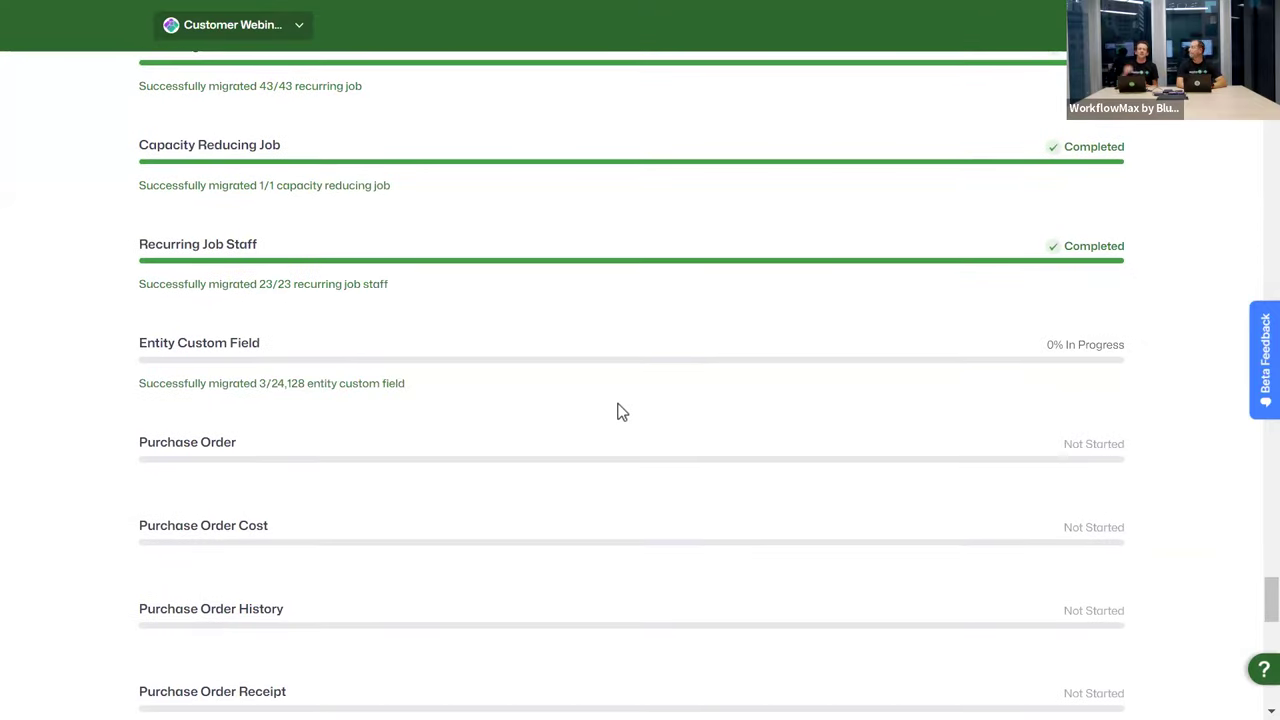
scroll(557, 377, down, 1)
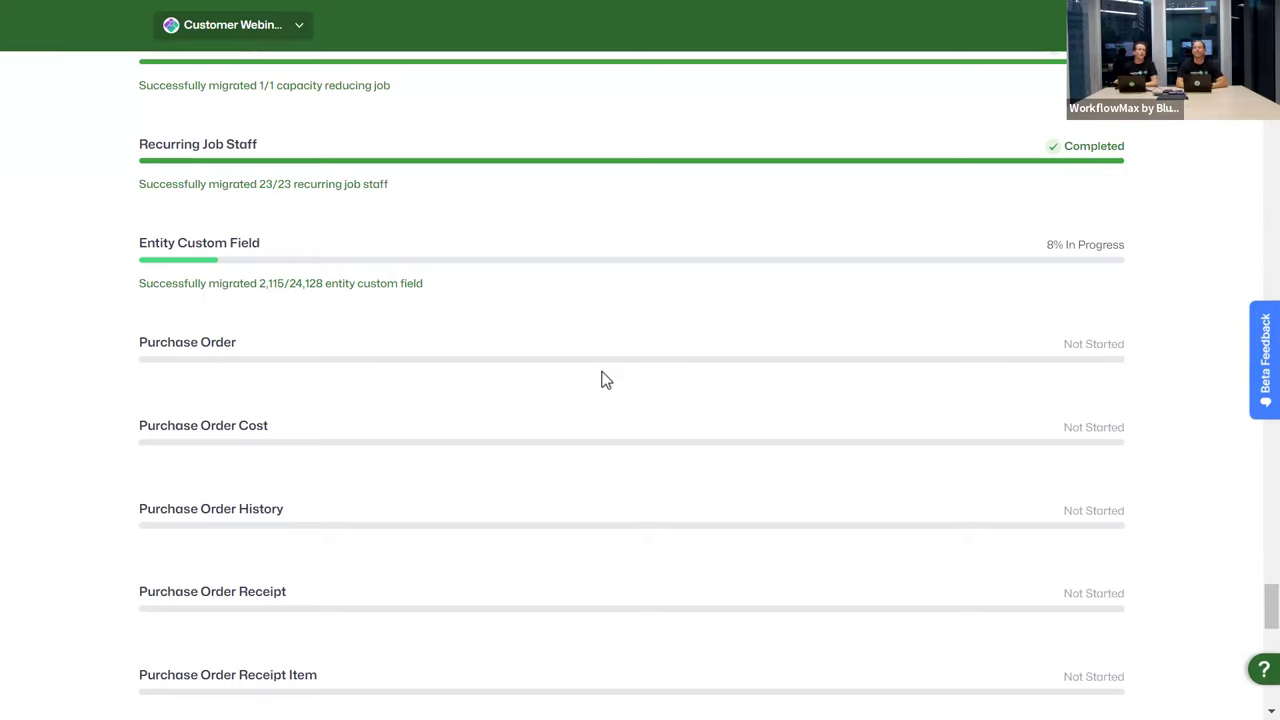
scroll(616, 373, down, 1)
scroll(616, 373, up, 1)
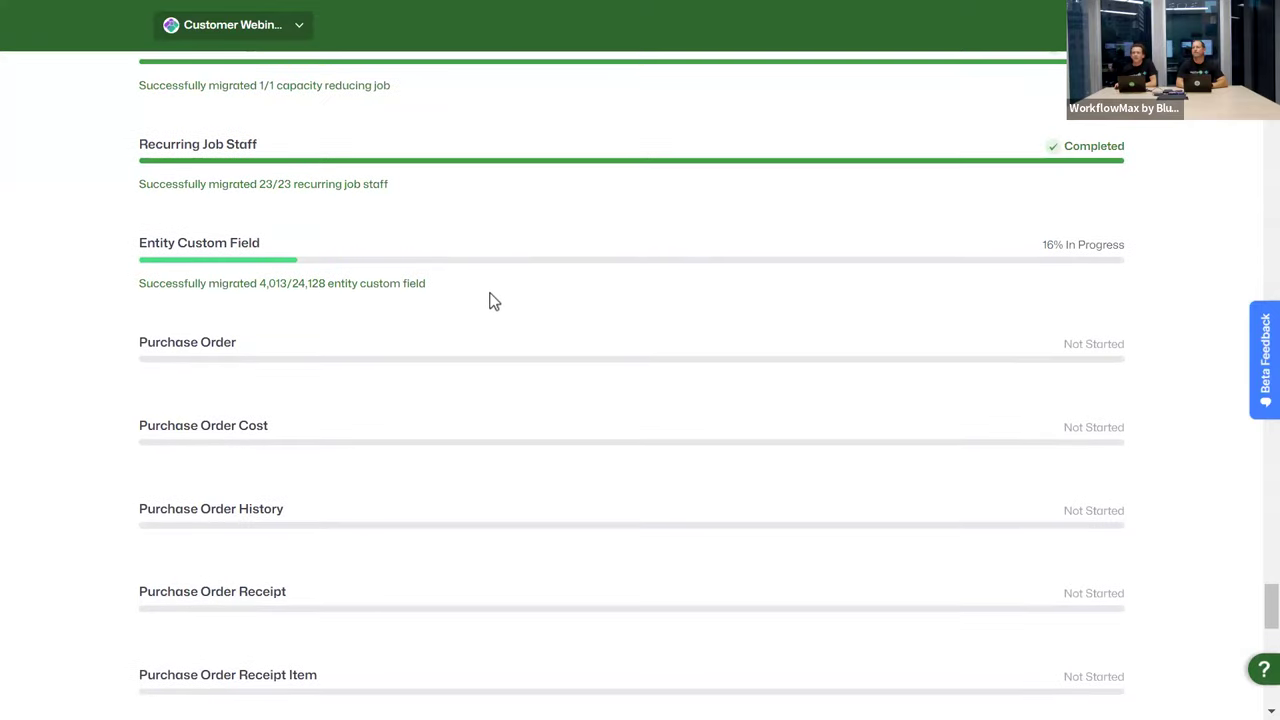
scroll(586, 308, down, 1)
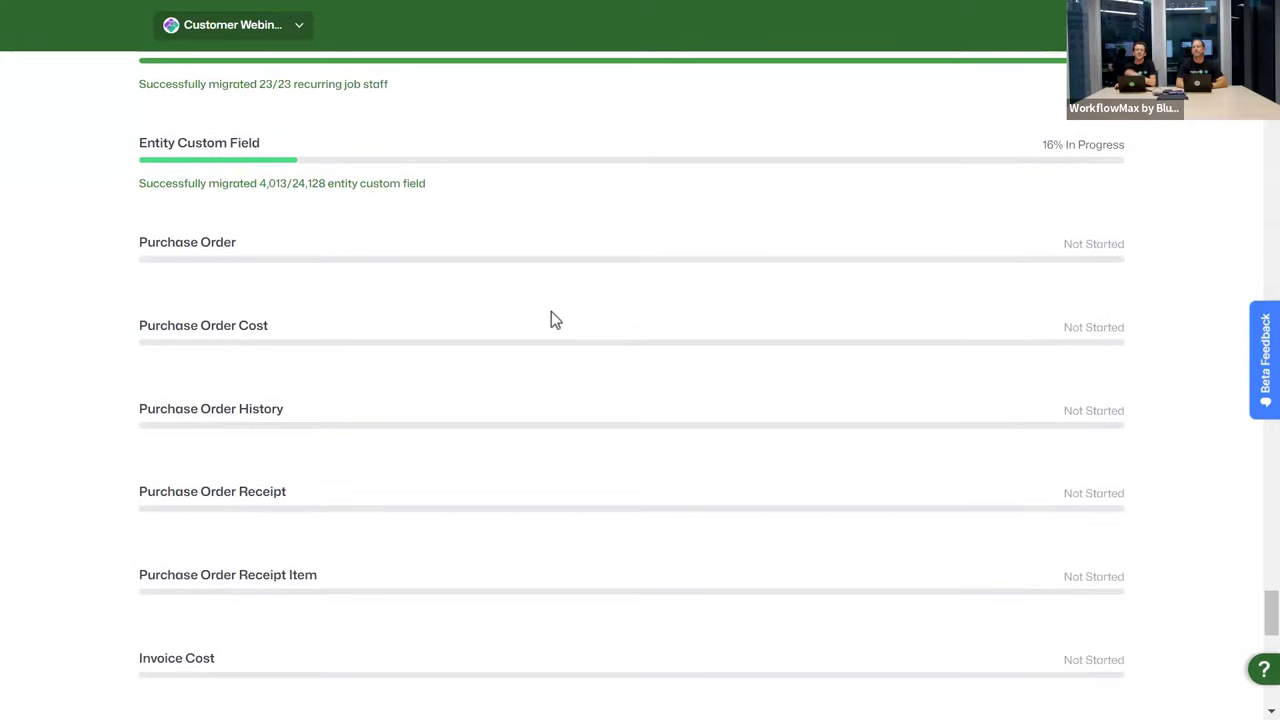
scroll(560, 314, up, 20)
scroll(567, 318, up, 20)
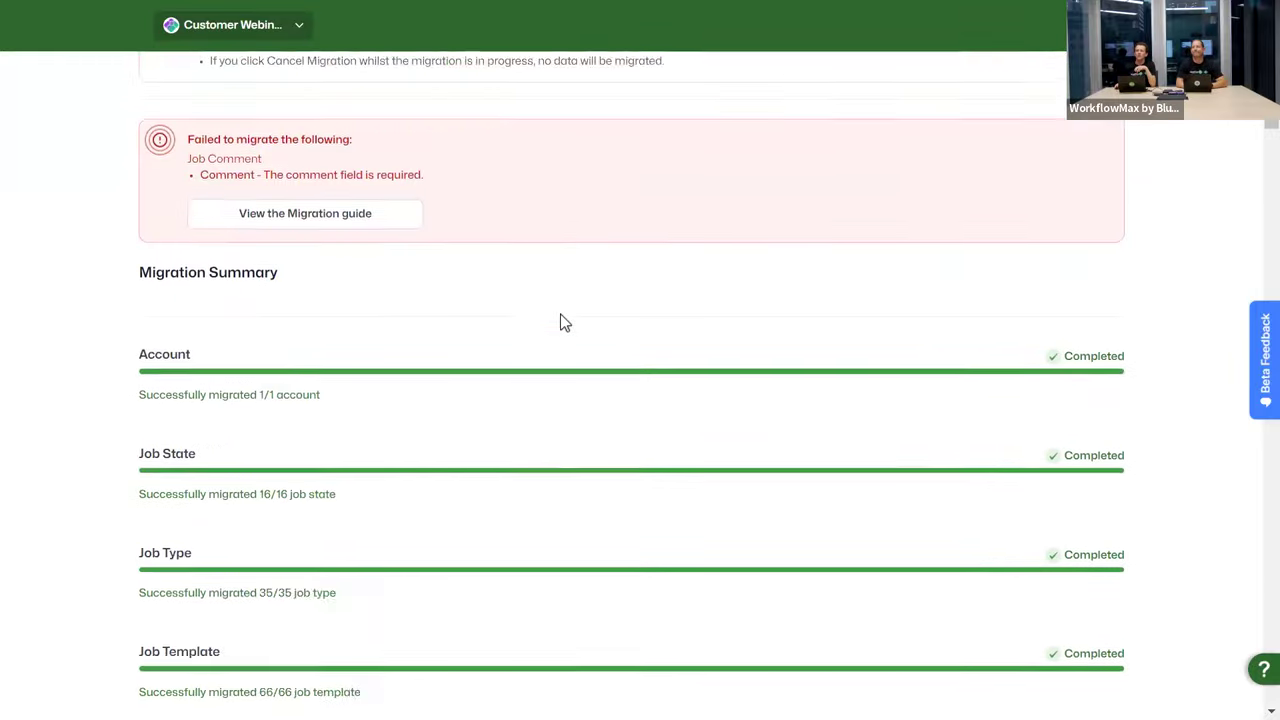
scroll(600, 330, up, 3)
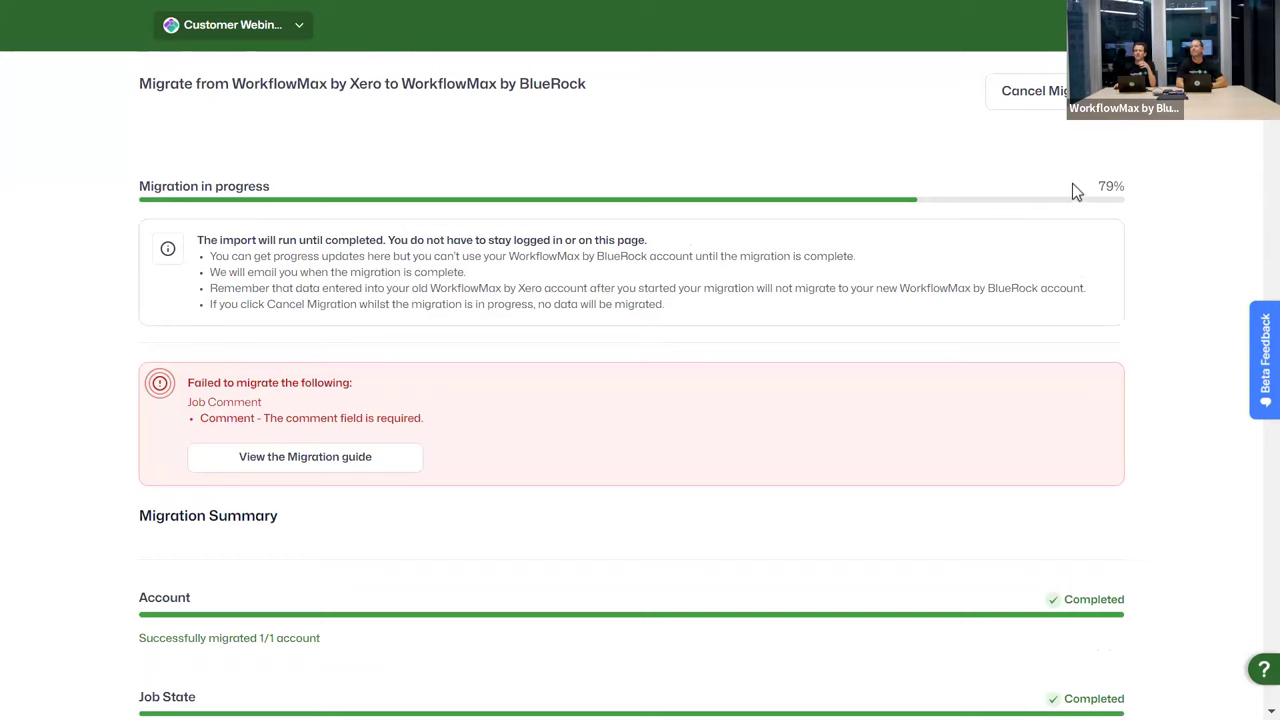
scroll(791, 324, down, 1)
scroll(791, 323, down, 20)
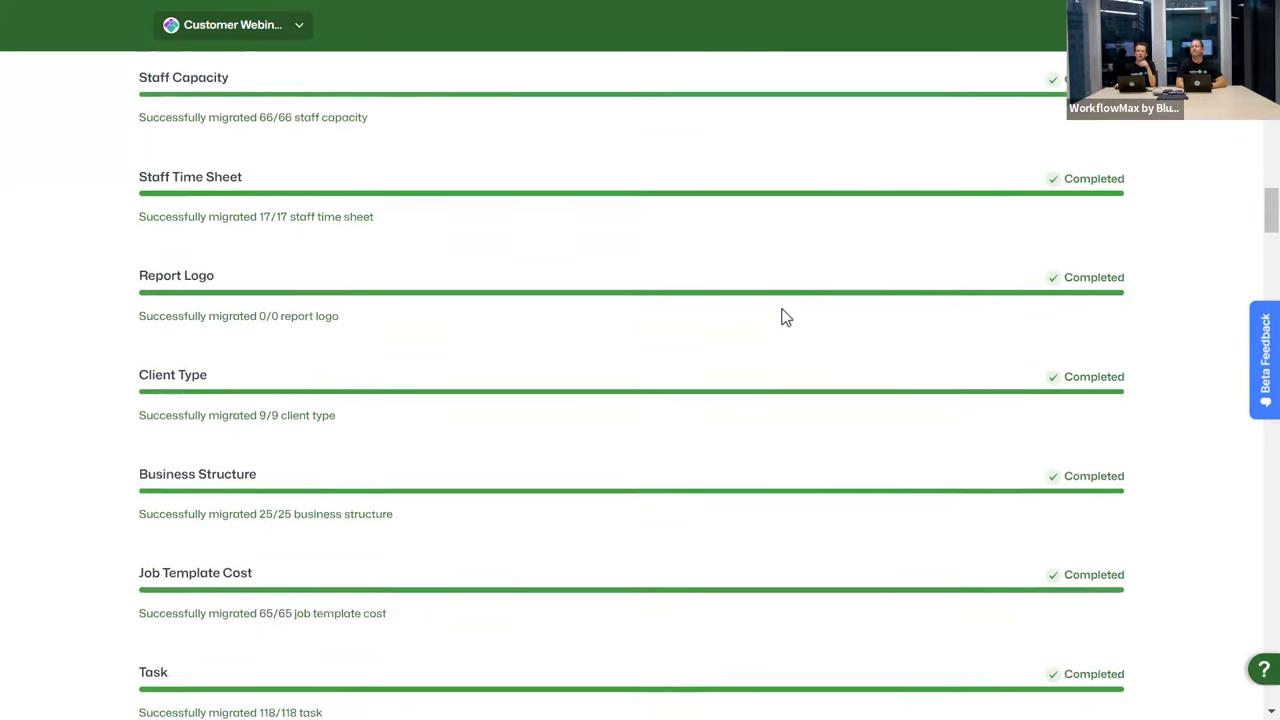
scroll(786, 318, down, 20)
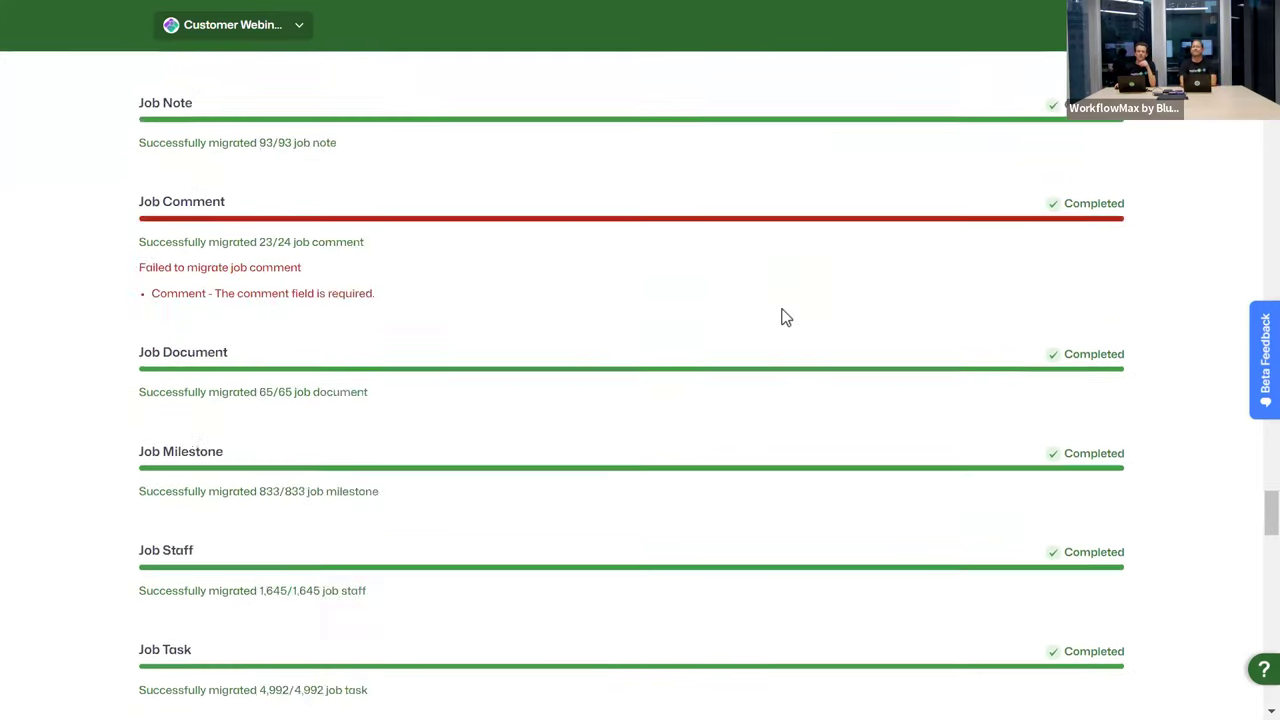
scroll(778, 322, down, 5)
scroll(767, 325, up, 4)
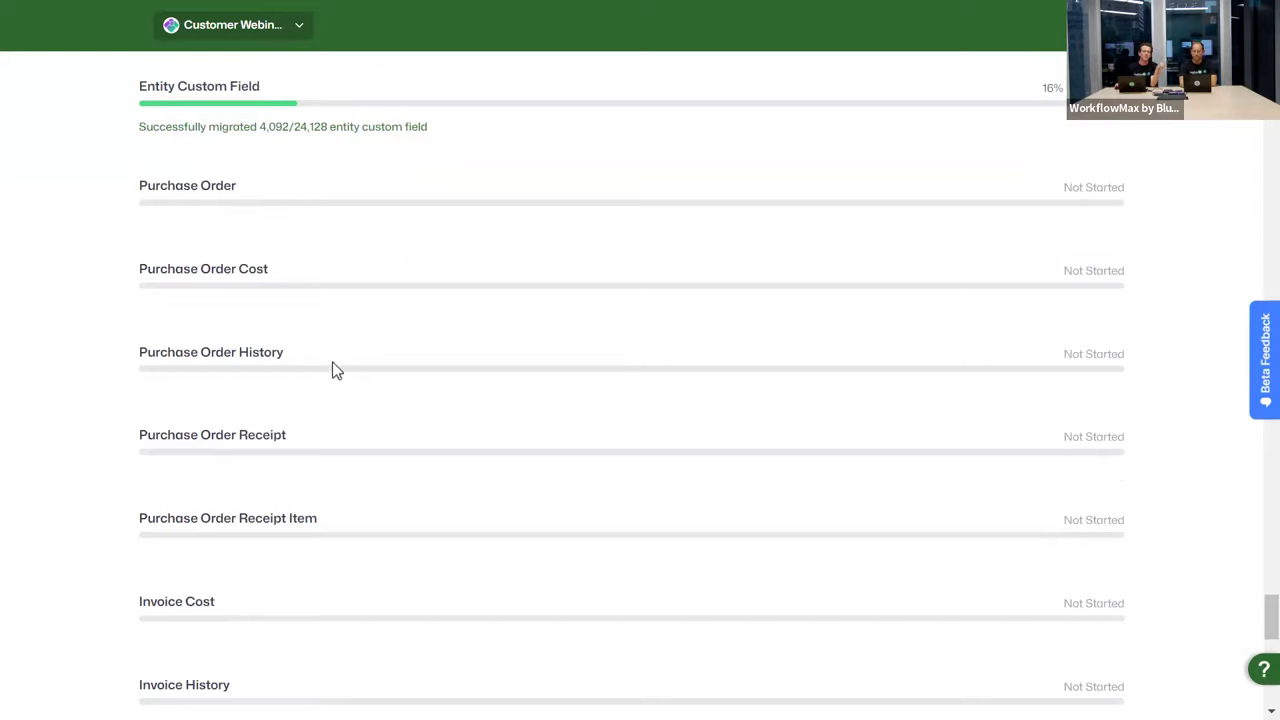
scroll(361, 340, down, 5)
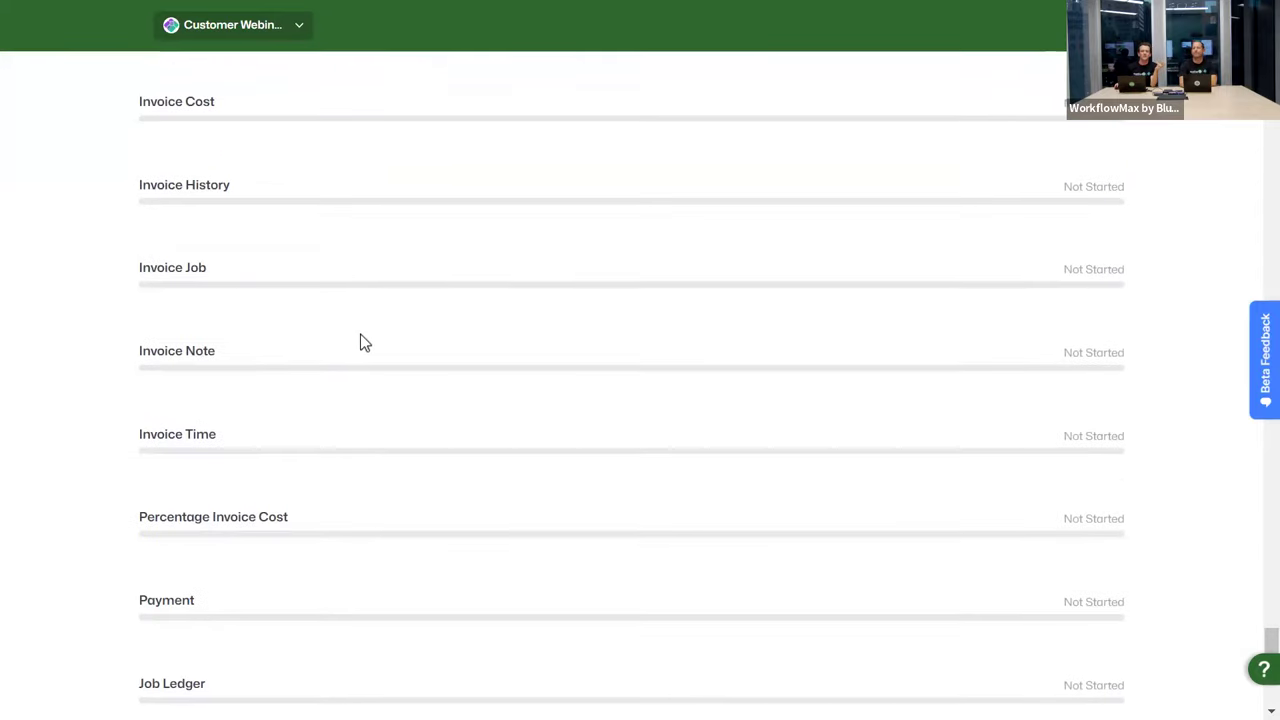
scroll(363, 340, down, 4)
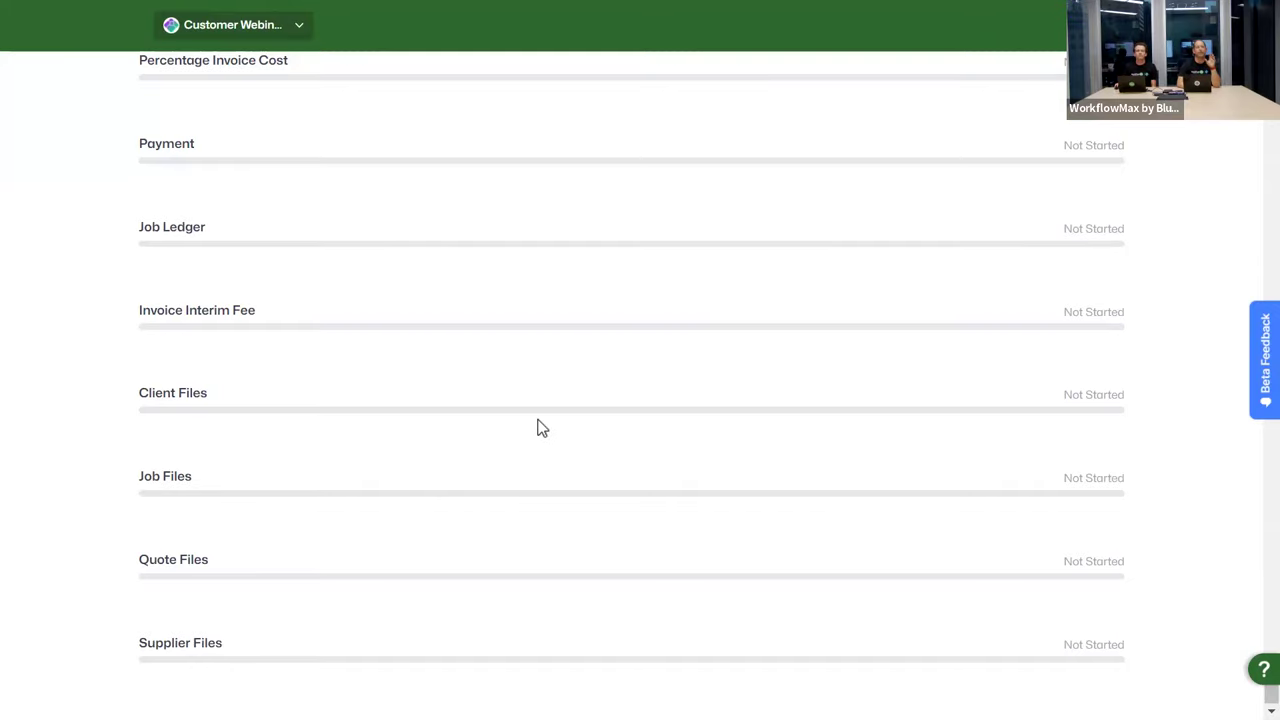
scroll(538, 441, up, 8)
scroll(567, 439, up, 3)
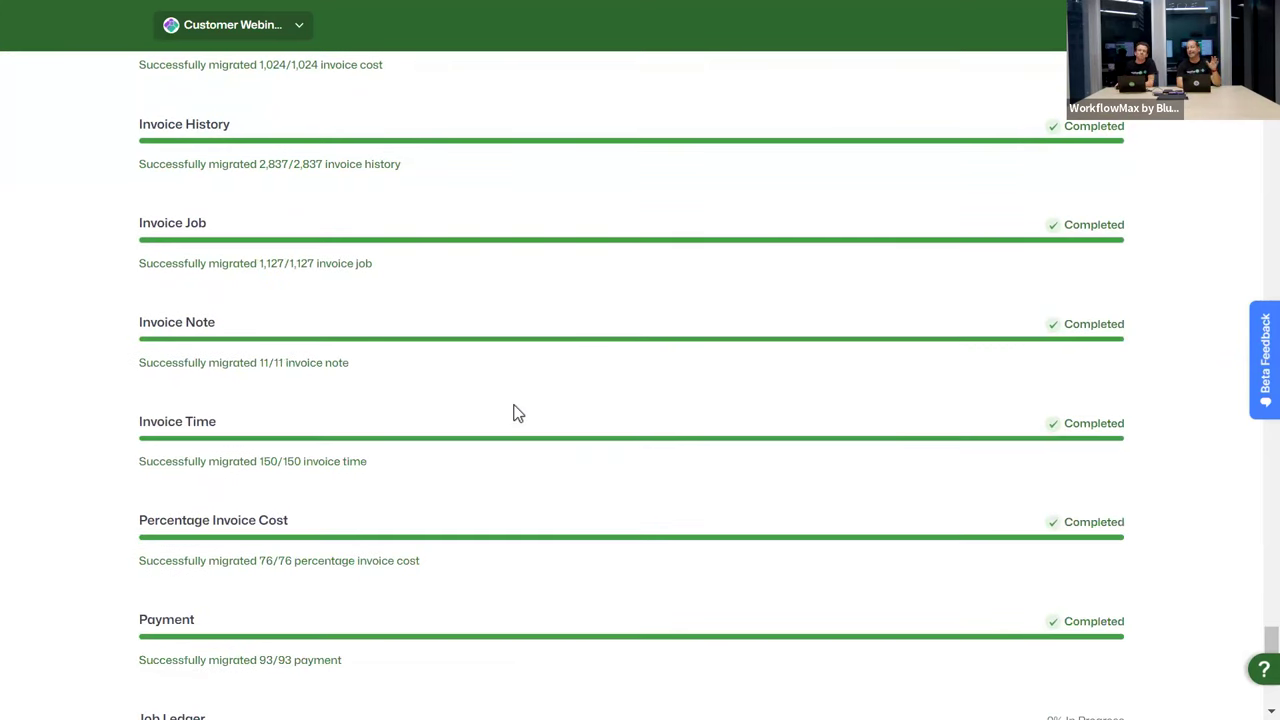
Scroll the Migration Summary as Job Ledger (2,773) and Invoice Interim Fee (266) complete
scroll(559, 366, down, 2)
scroll(559, 362, down, 4)
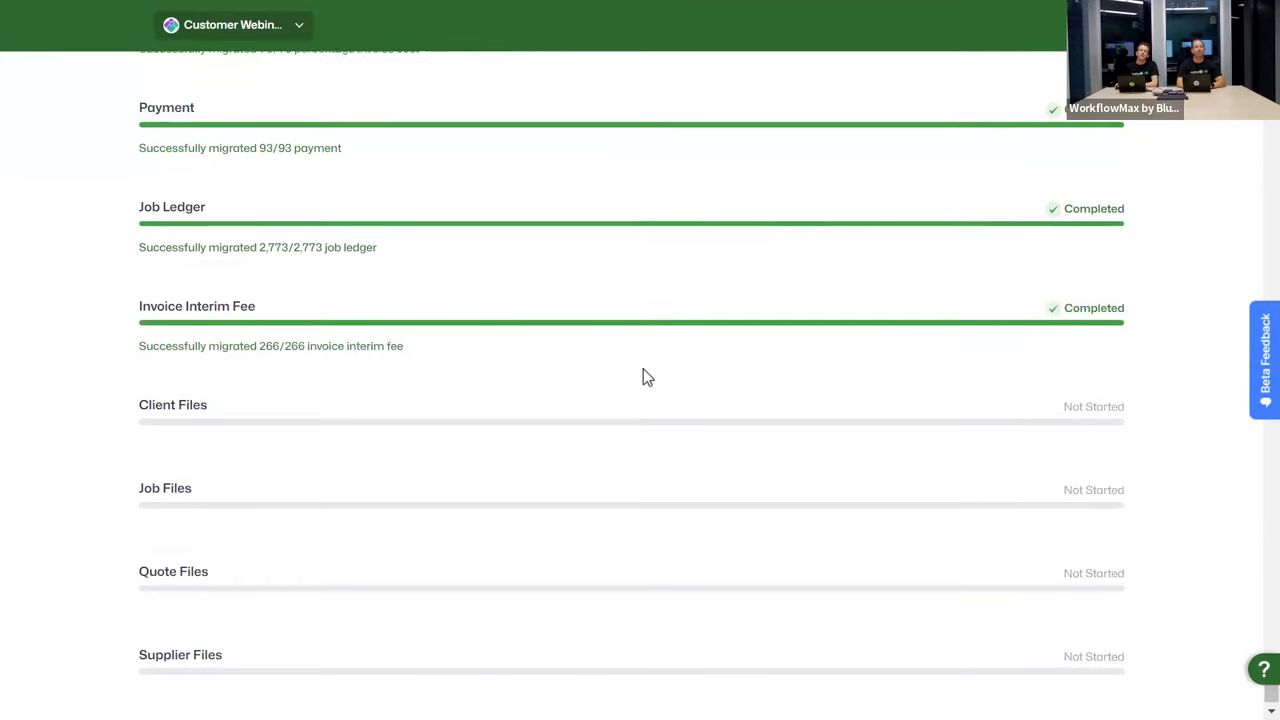
scroll(643, 369, down, 1)
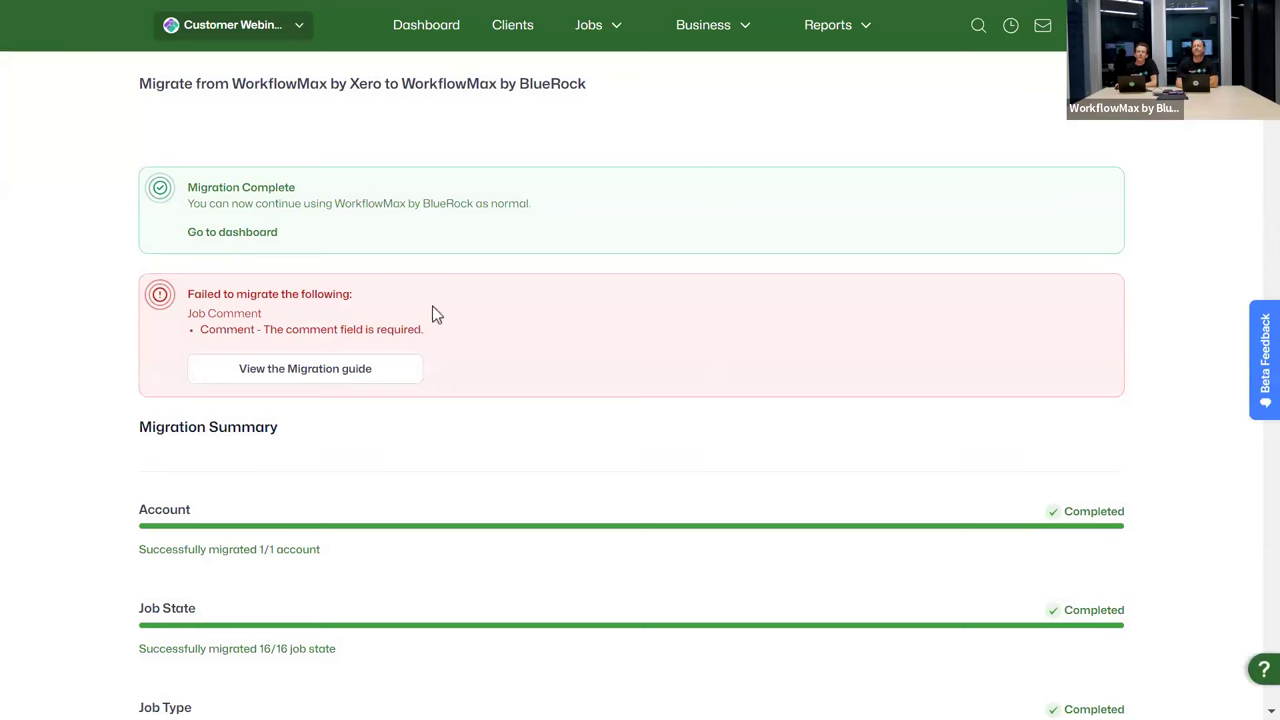
Open Jobs > Jobs to view the Job Manager's 1,814 active migrated jobs
click(592, 30)
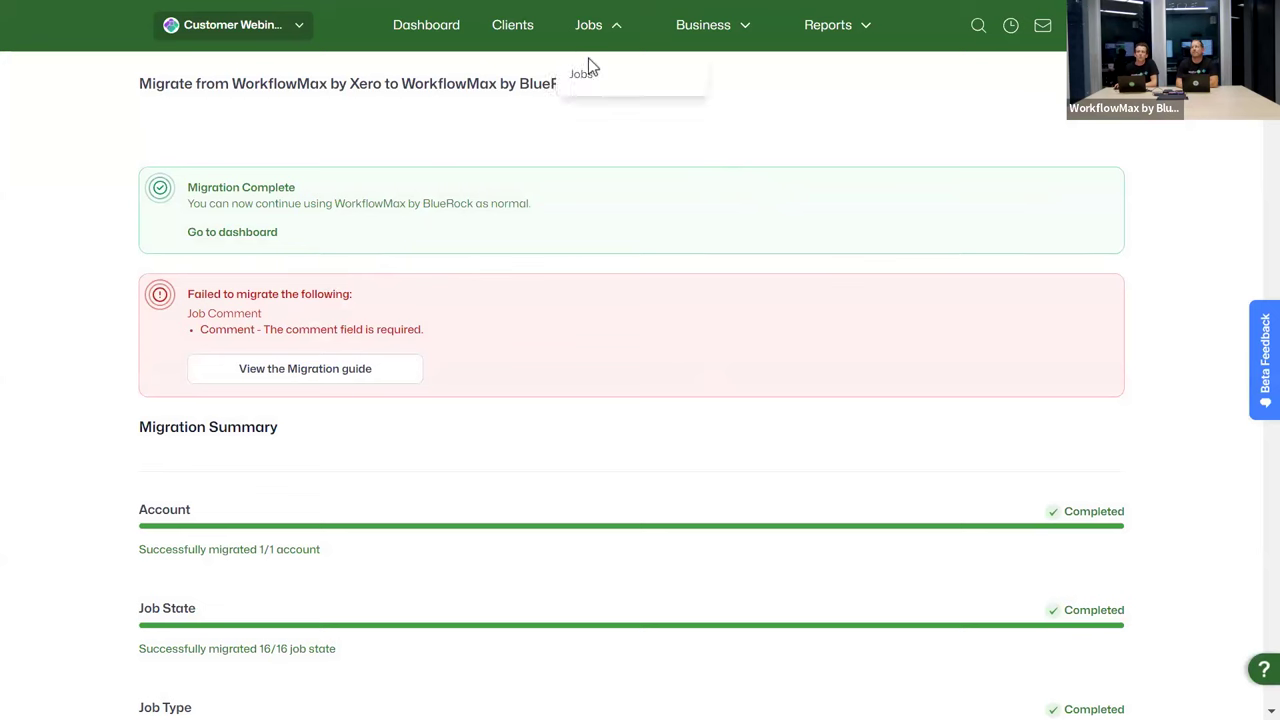
click(588, 77)
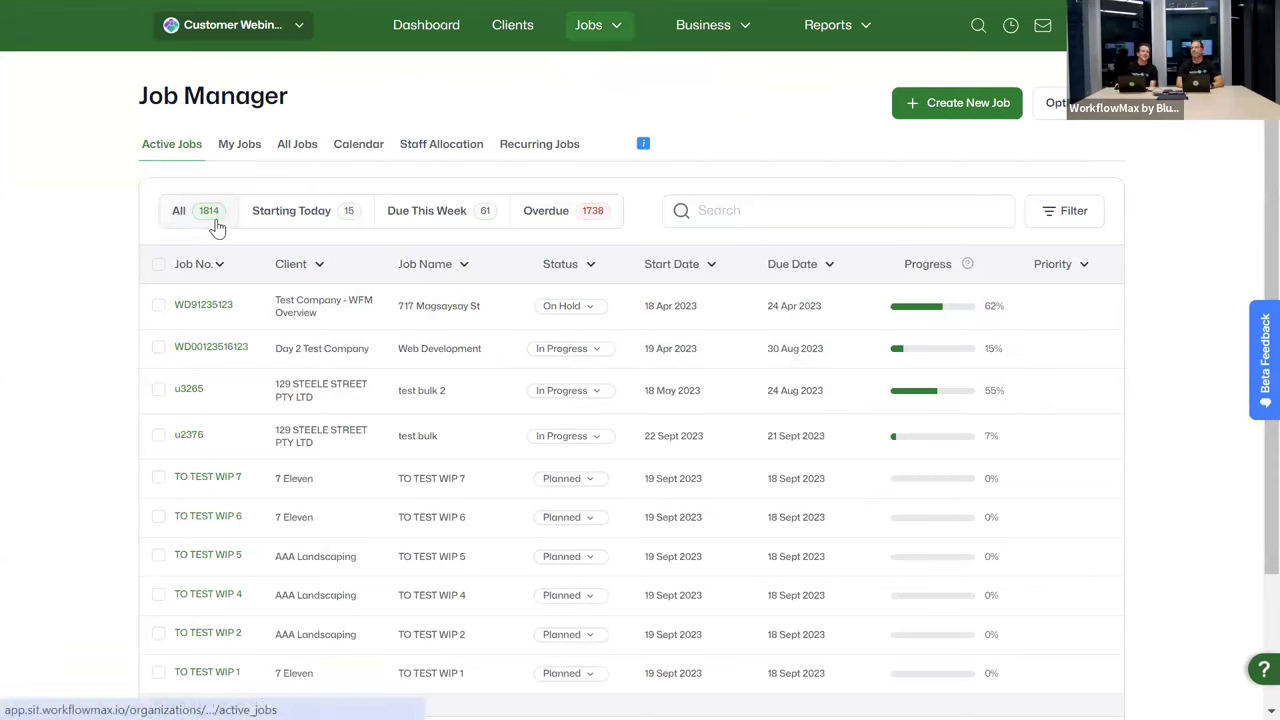
scroll(257, 366, down, 1)
scroll(259, 366, up, 1)
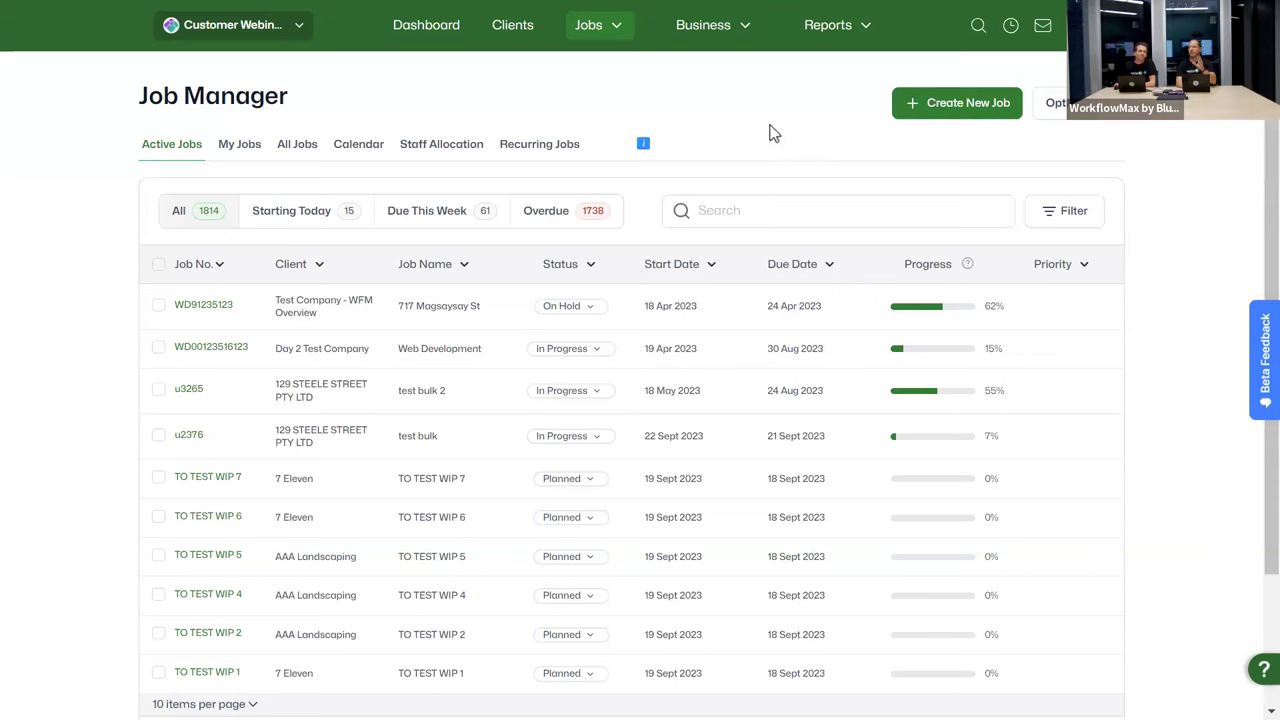
Open Business > Quotes to view the list of 827 migrated quotes
click(716, 34)
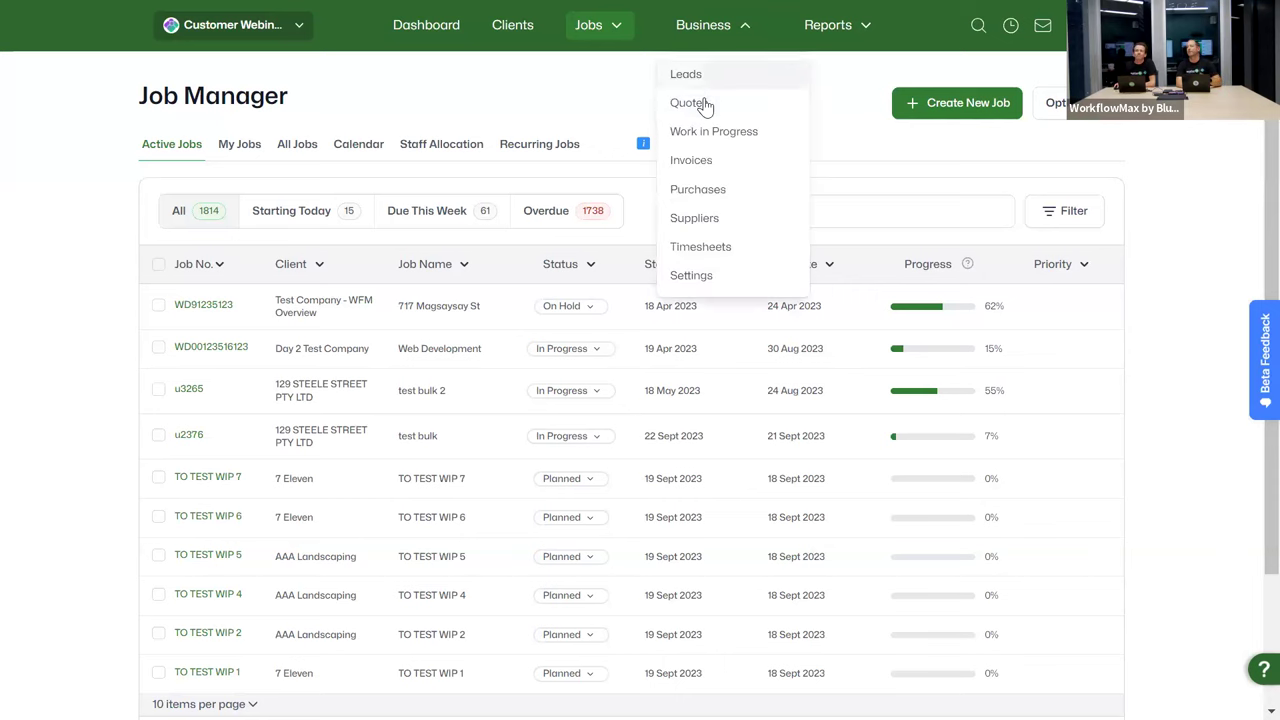
click(704, 104)
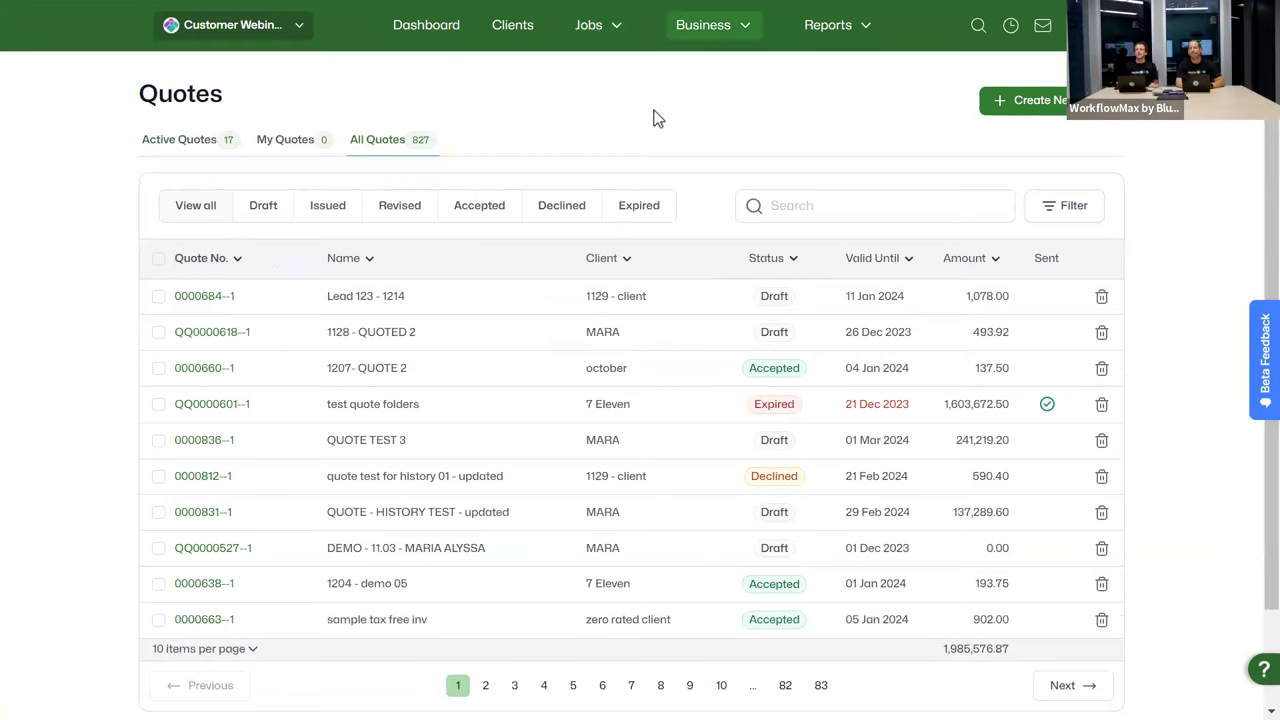
drag(595, 104, 612, 124)
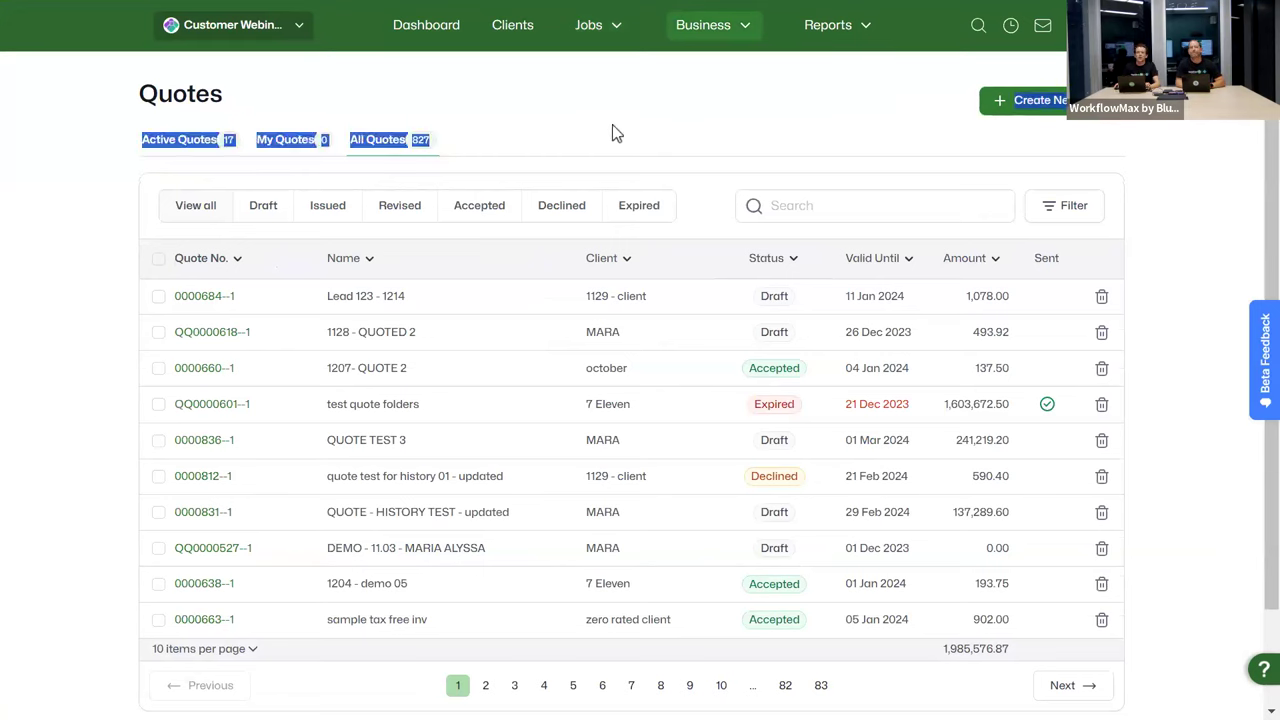
click(620, 131)
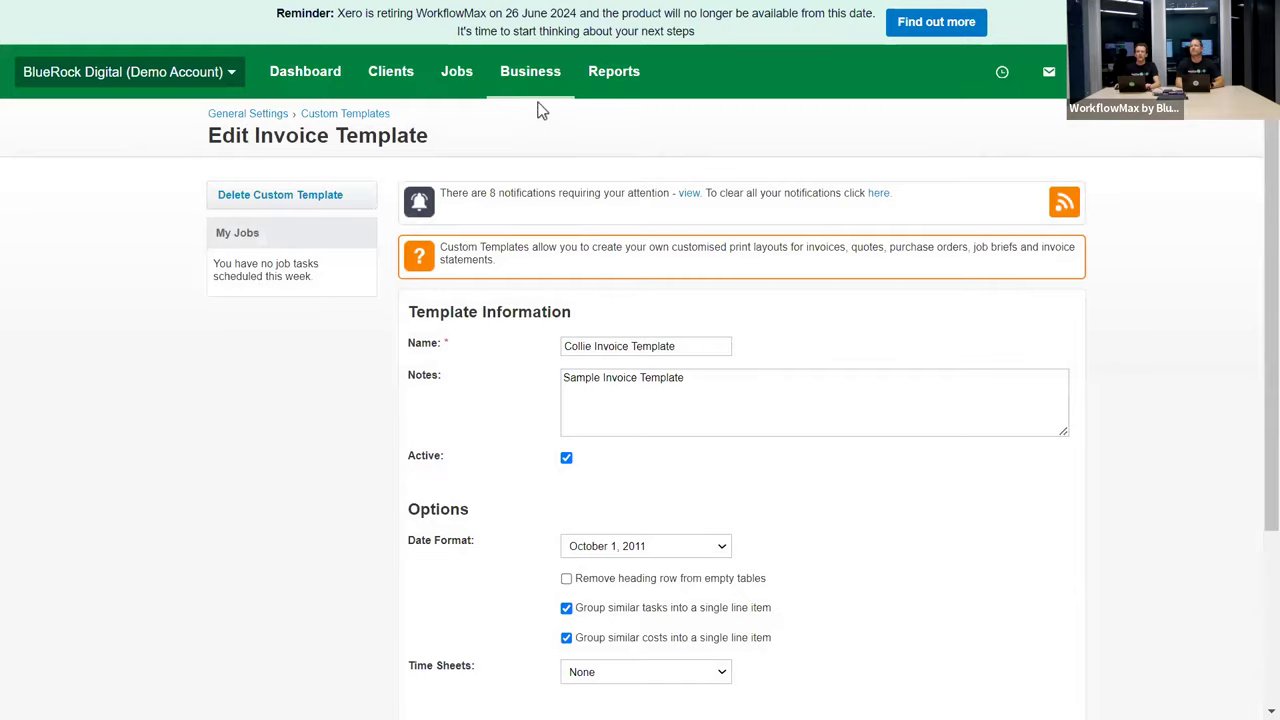
In the Xero account's quotes list, browse Archived Quotes, then switch back to All Quotes
mouse_move(532, 75)
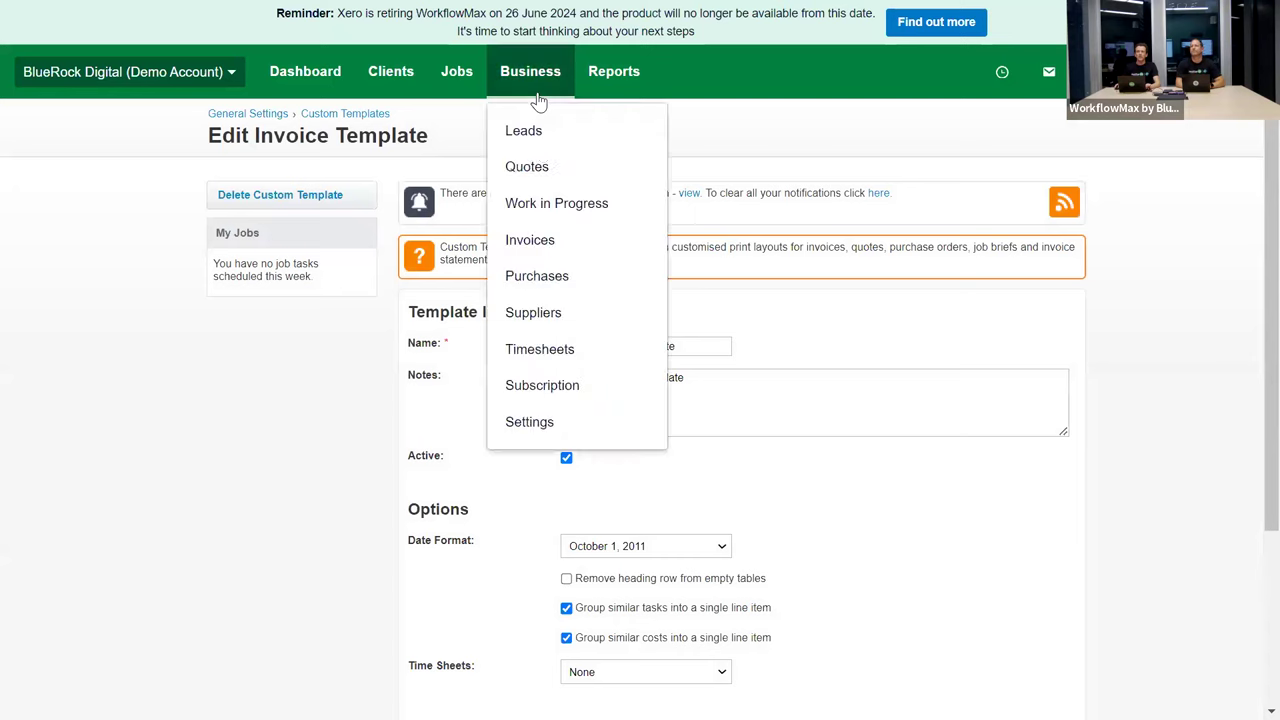
click(547, 168)
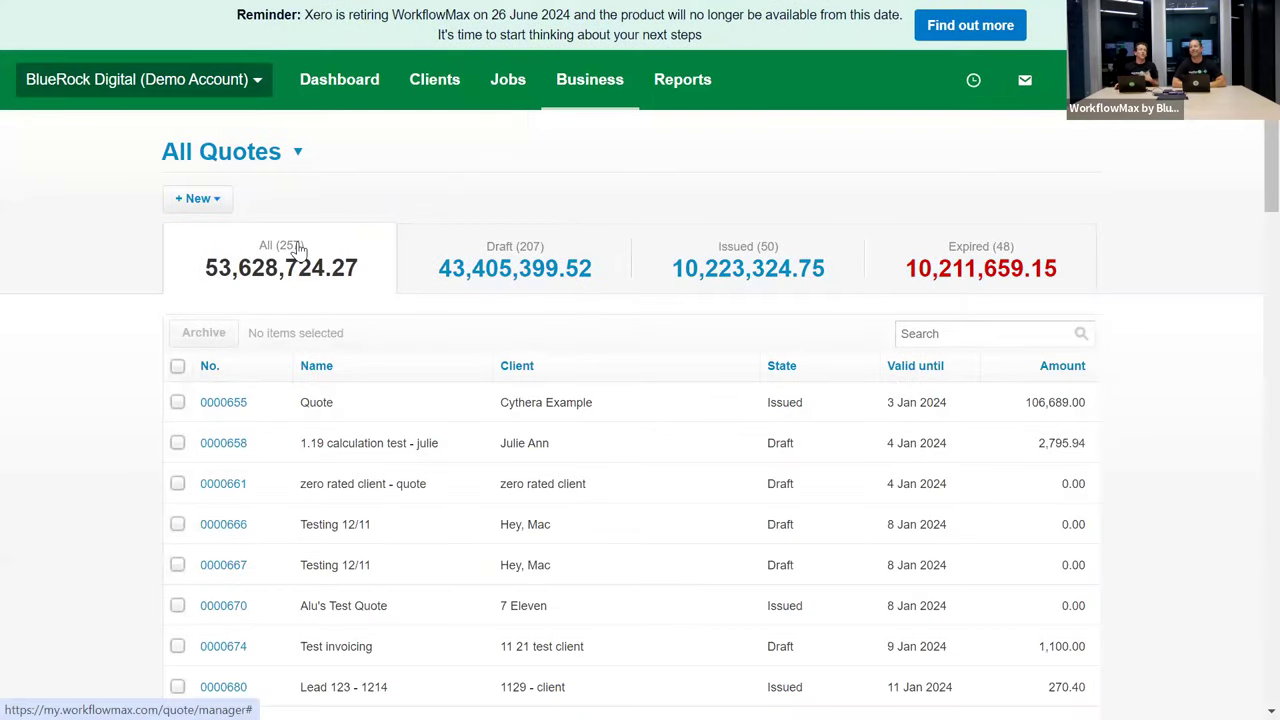
click(278, 163)
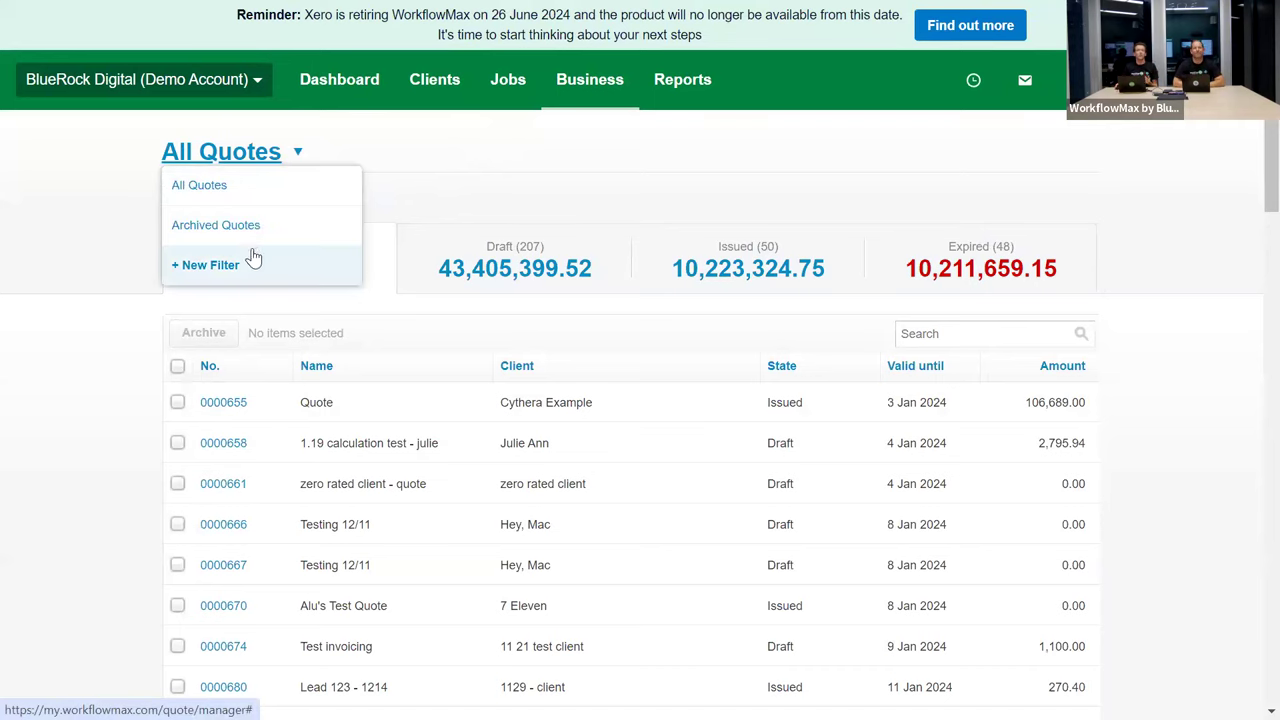
click(248, 233)
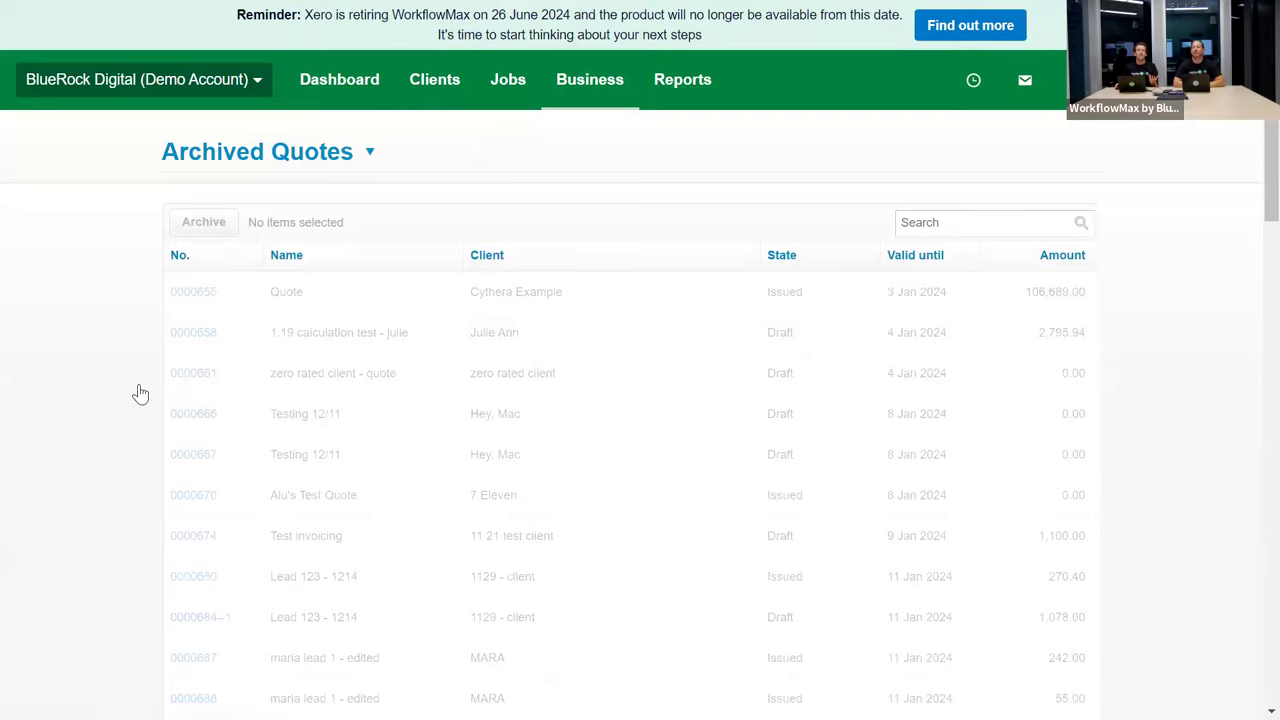
scroll(144, 320, down, 17)
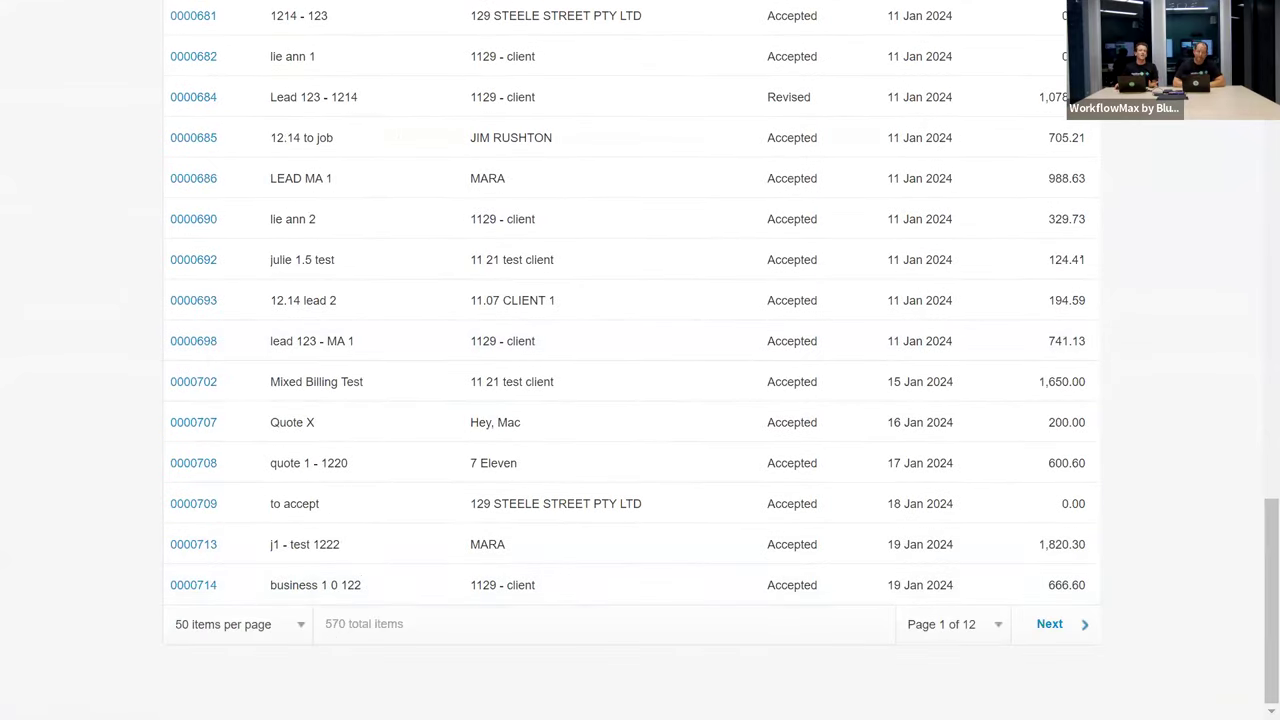
scroll(105, 350, up, 9)
scroll(111, 364, up, 5)
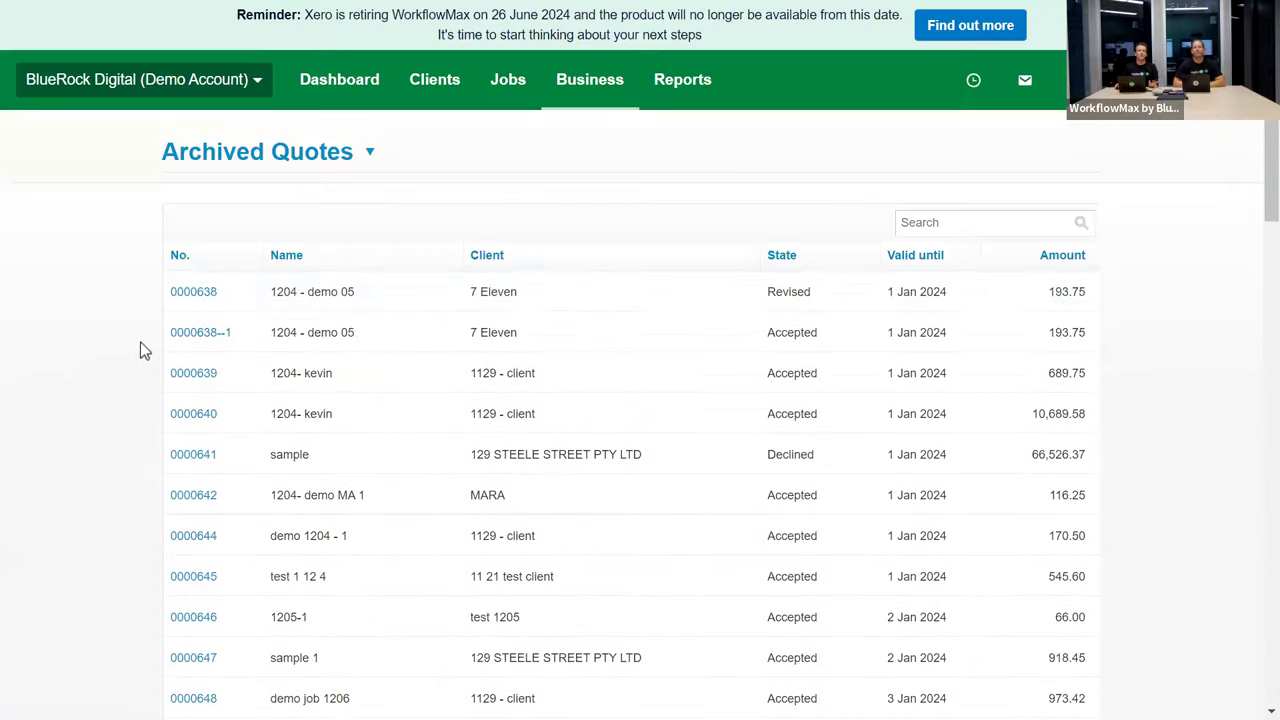
click(266, 168)
click(243, 186)
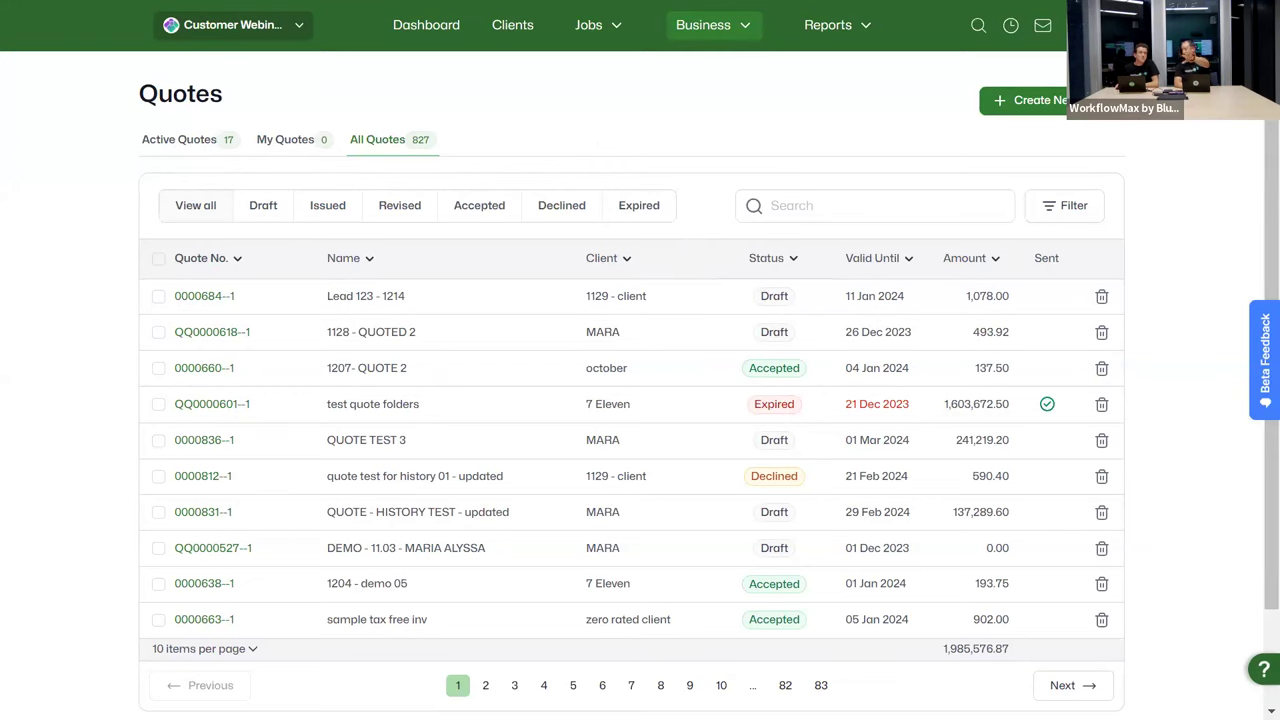
Advance the webinar slideshow to slide 7, 'Live migration demo', then switch back out
key(alt+Tab)
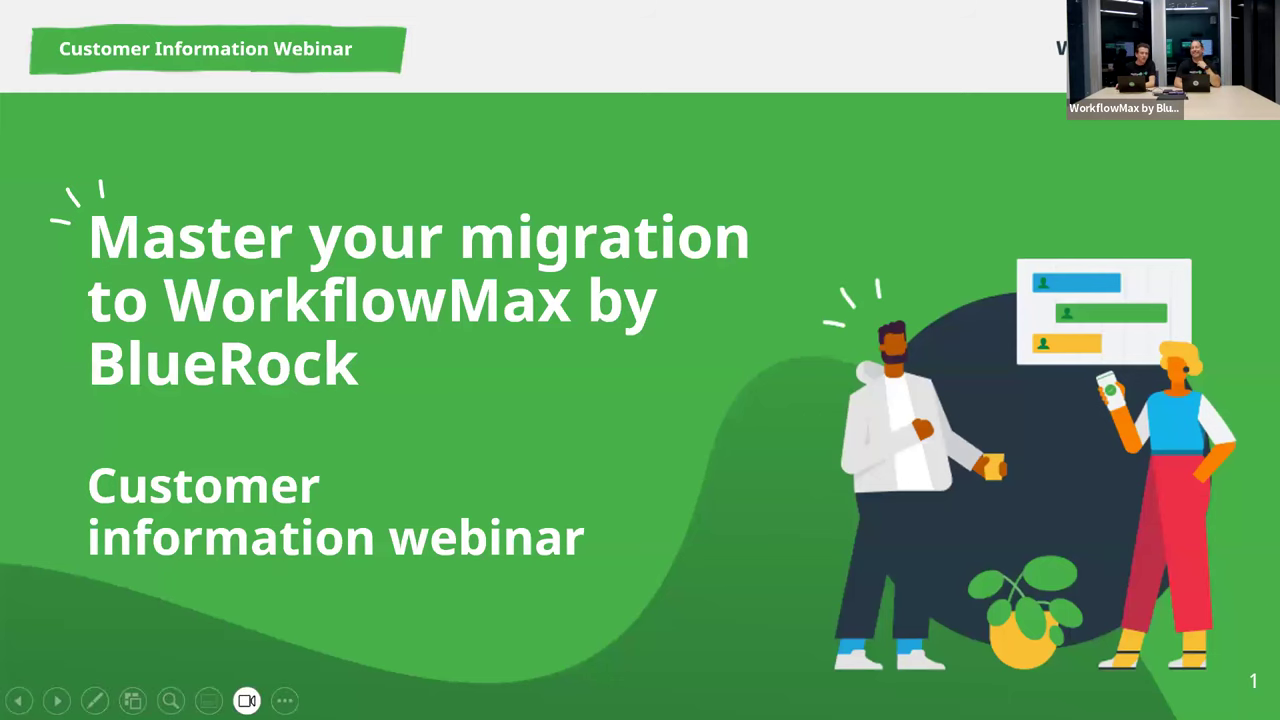
key(Right)
key(Right)
key(Right)
key(Right)
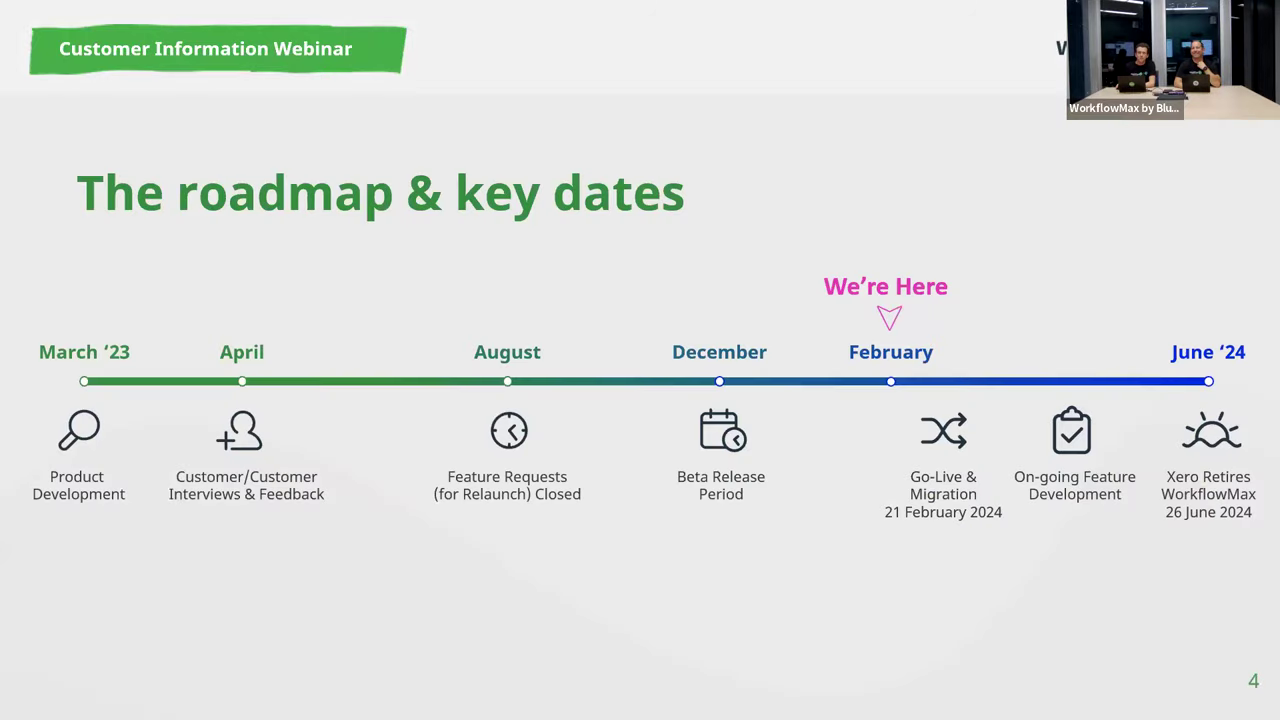
key(Right)
key(Right)
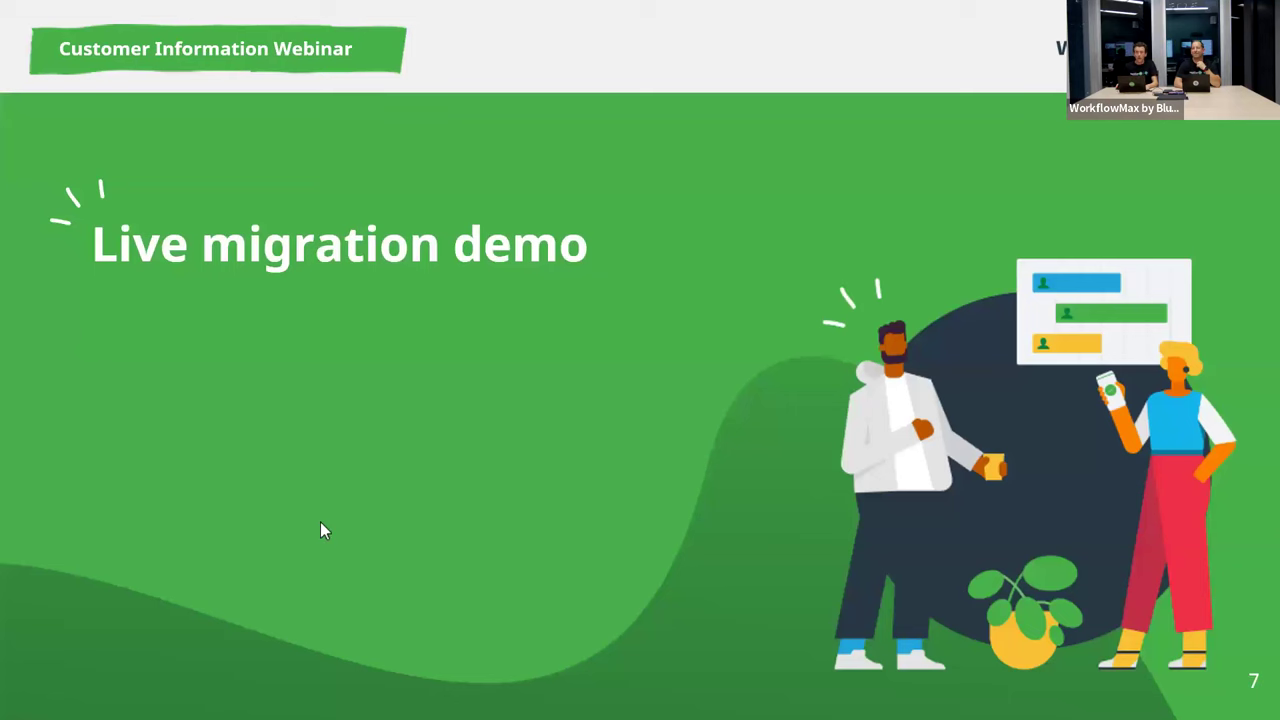
key(alt+Tab)
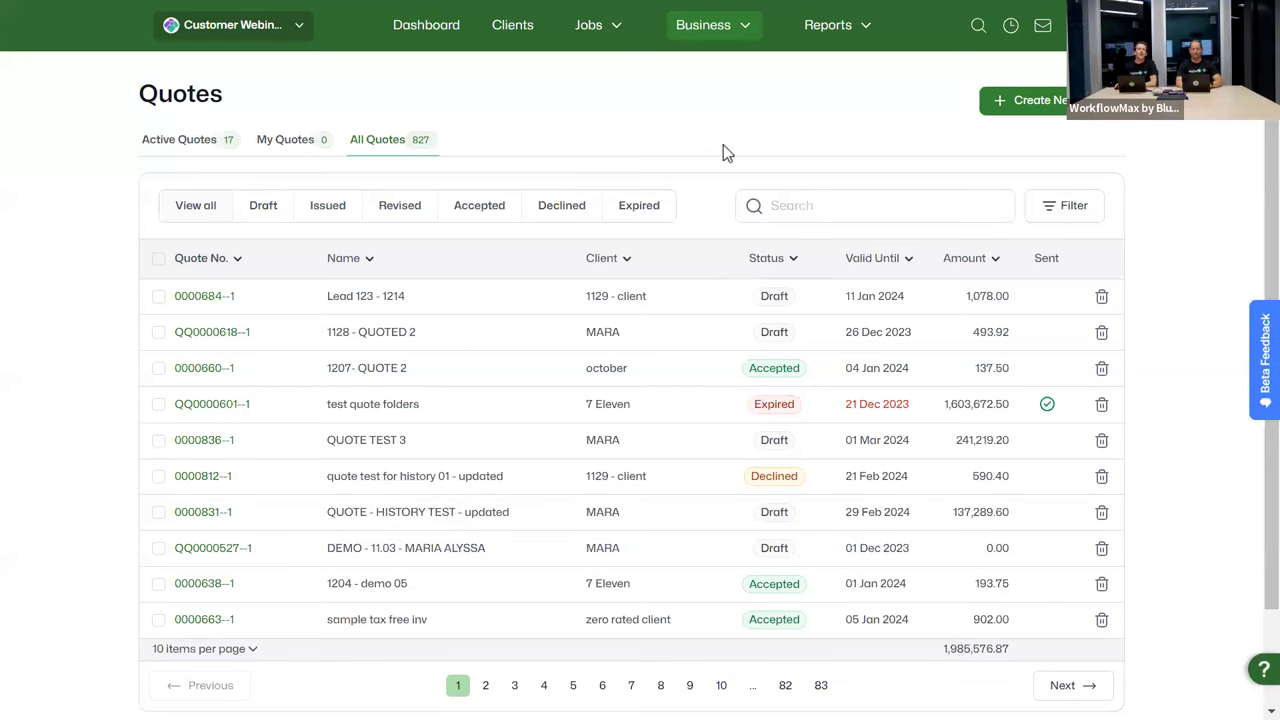
Open Business > Settings and scroll Organisation Settings: Sydney time zone, 55% markup, GST 20%
click(696, 40)
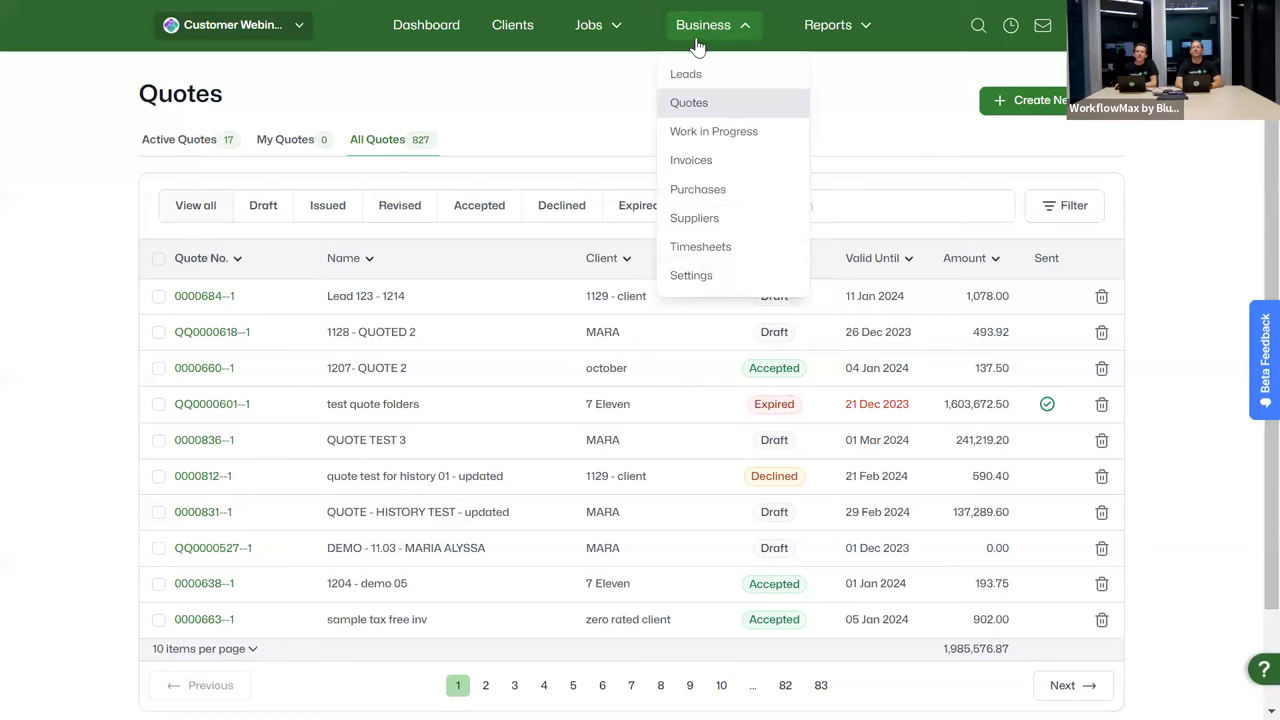
click(700, 274)
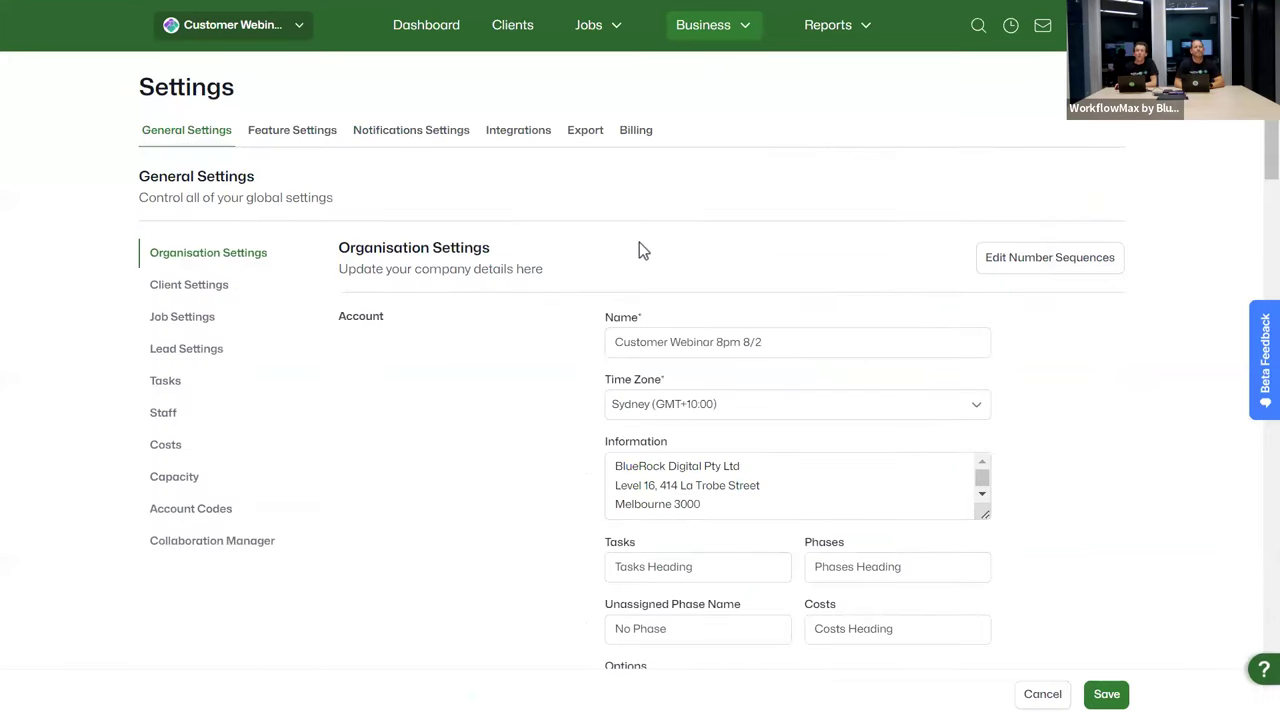
scroll(520, 365, down, 2)
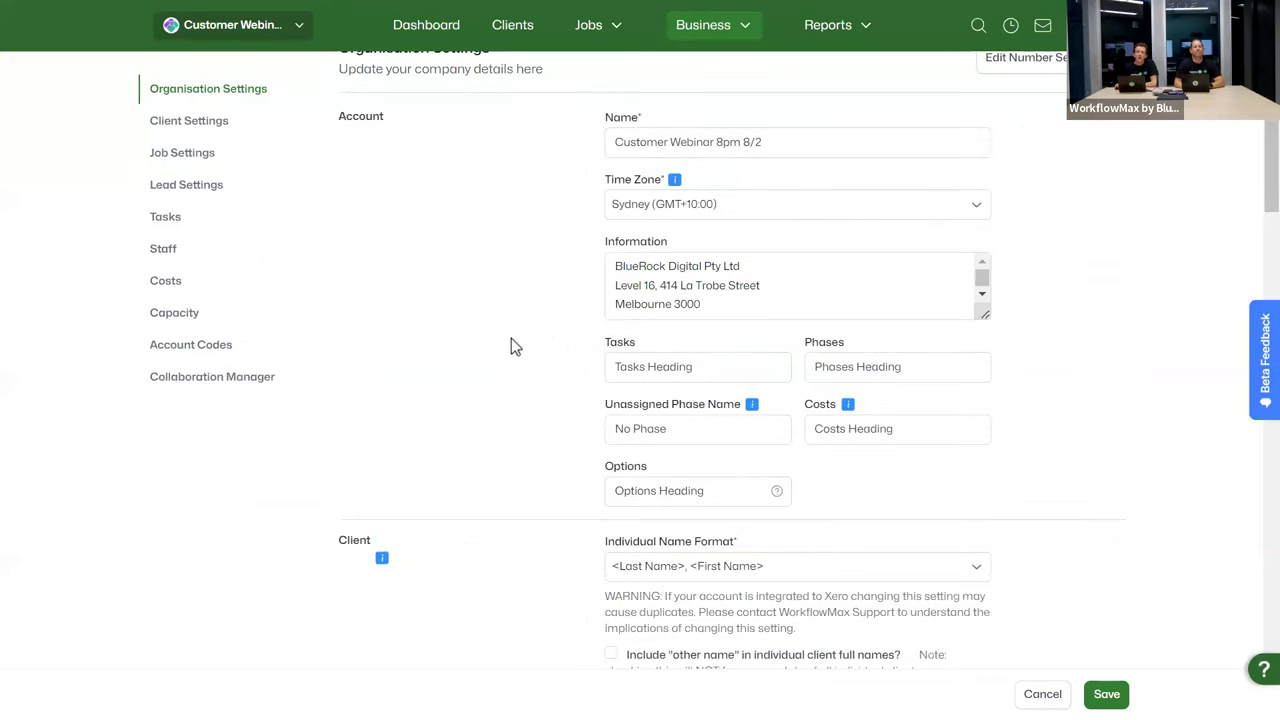
scroll(514, 294, down, 6)
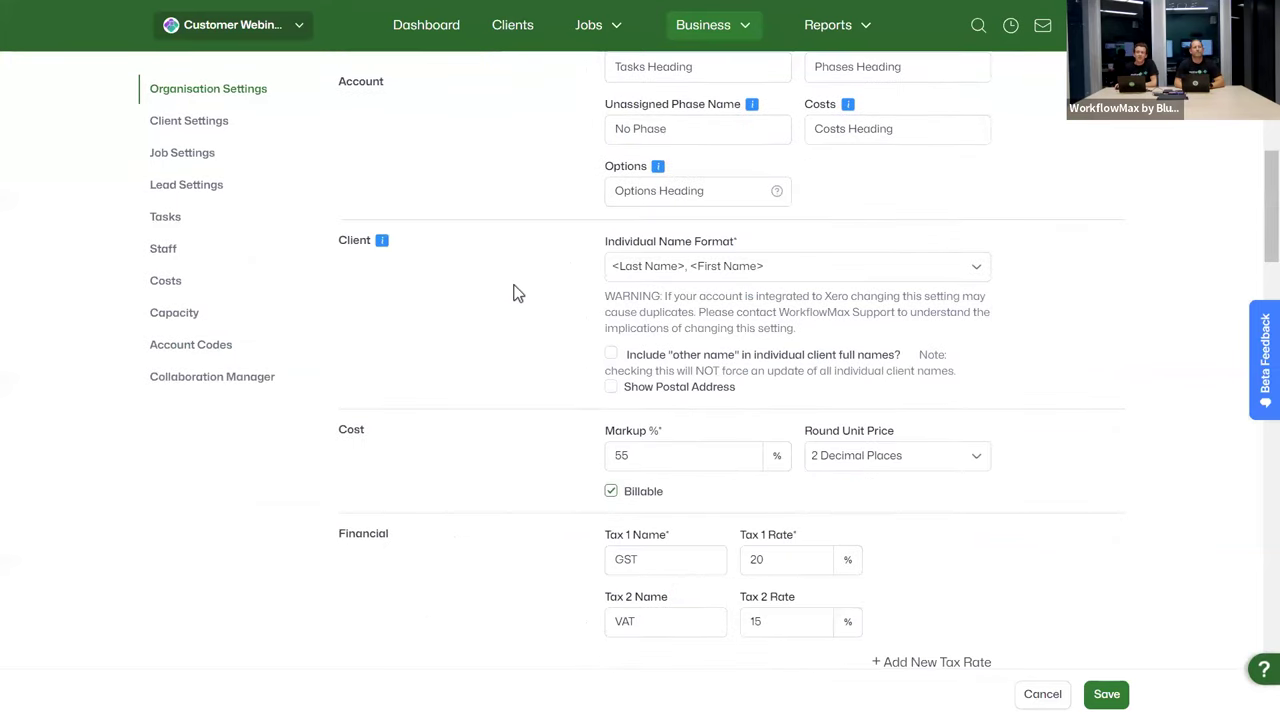
scroll(540, 226, down, 5)
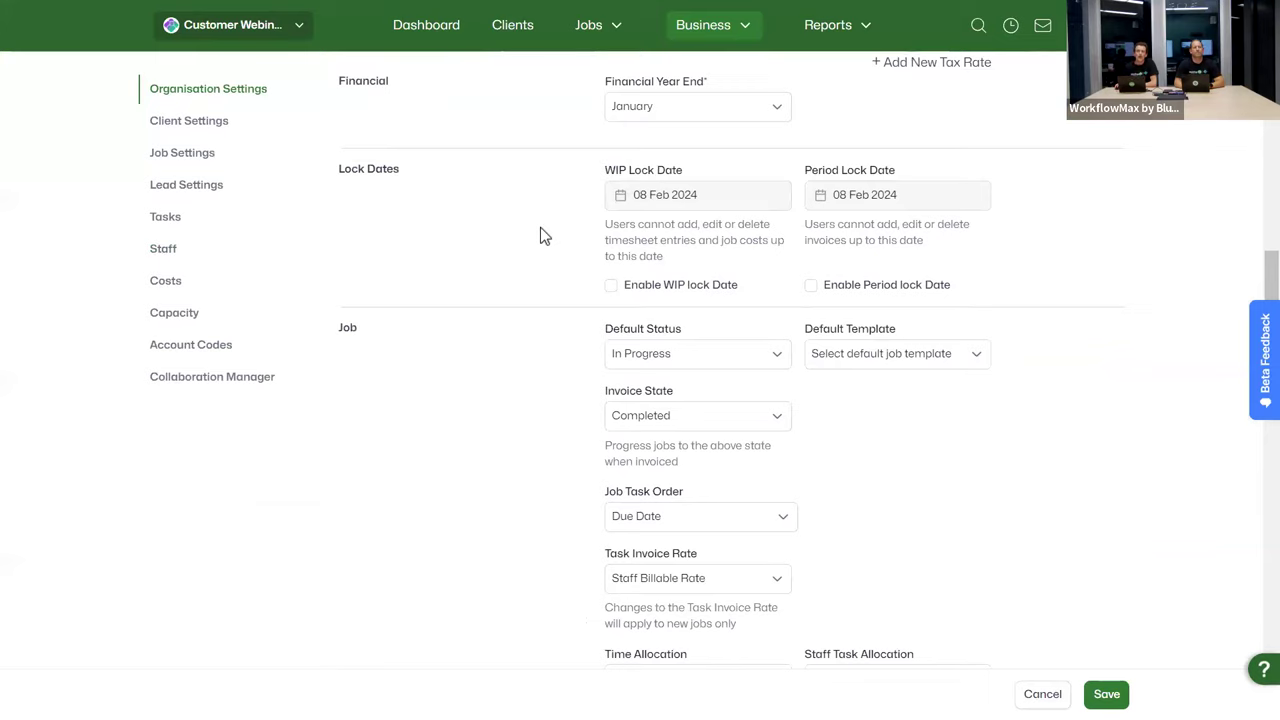
scroll(537, 235, down, 10)
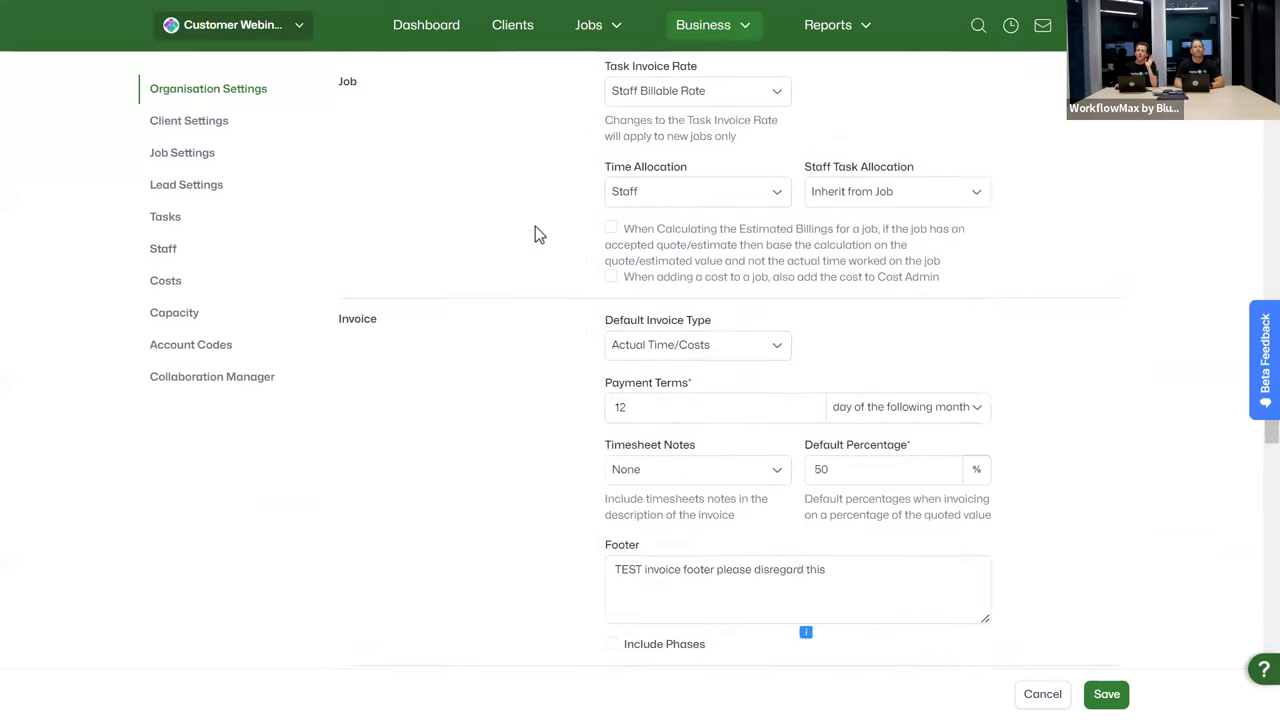
scroll(515, 235, down, 15)
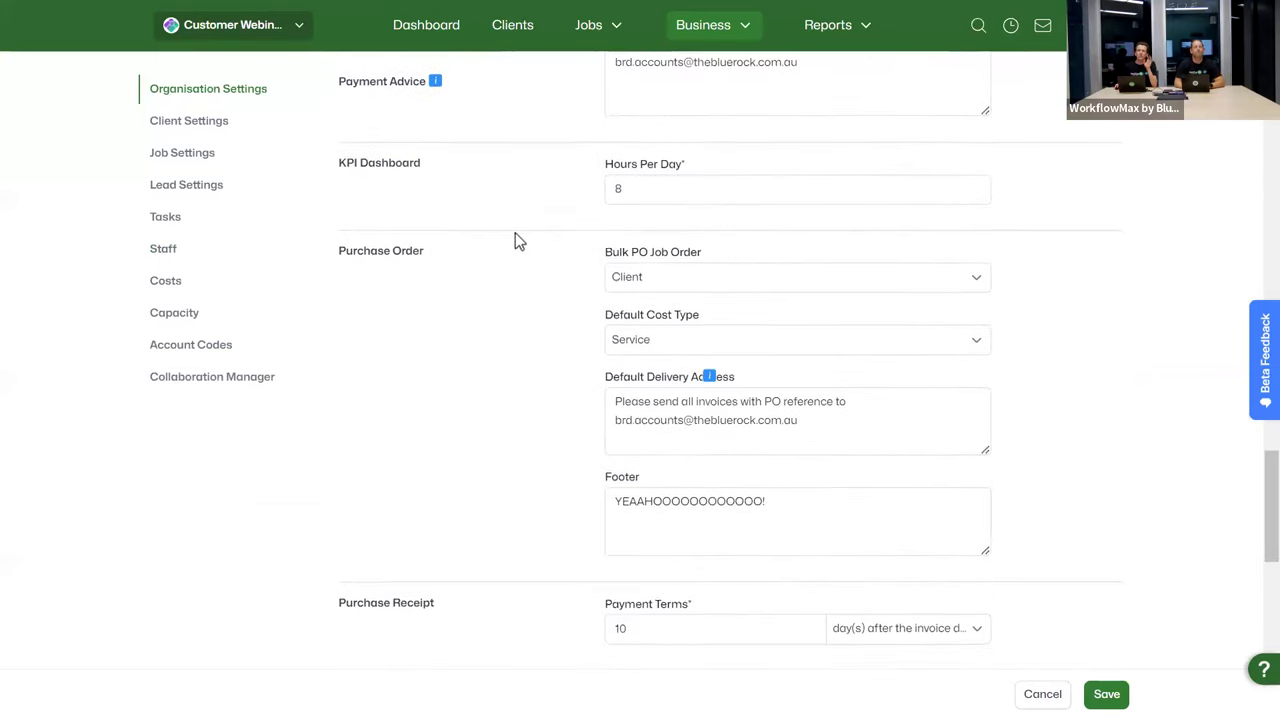
scroll(505, 262, up, 8)
scroll(504, 266, up, 20)
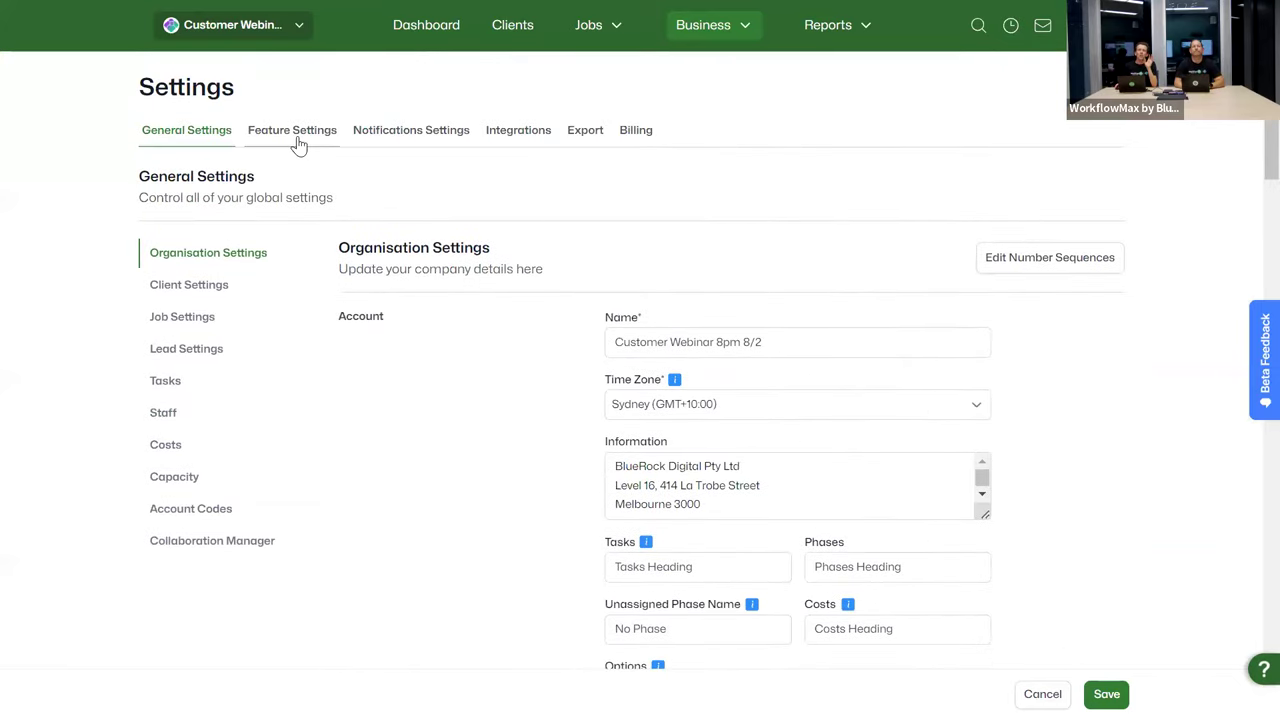
Open Collie Invoice Template v2 from Feature Settings' custom print templates
click(296, 142)
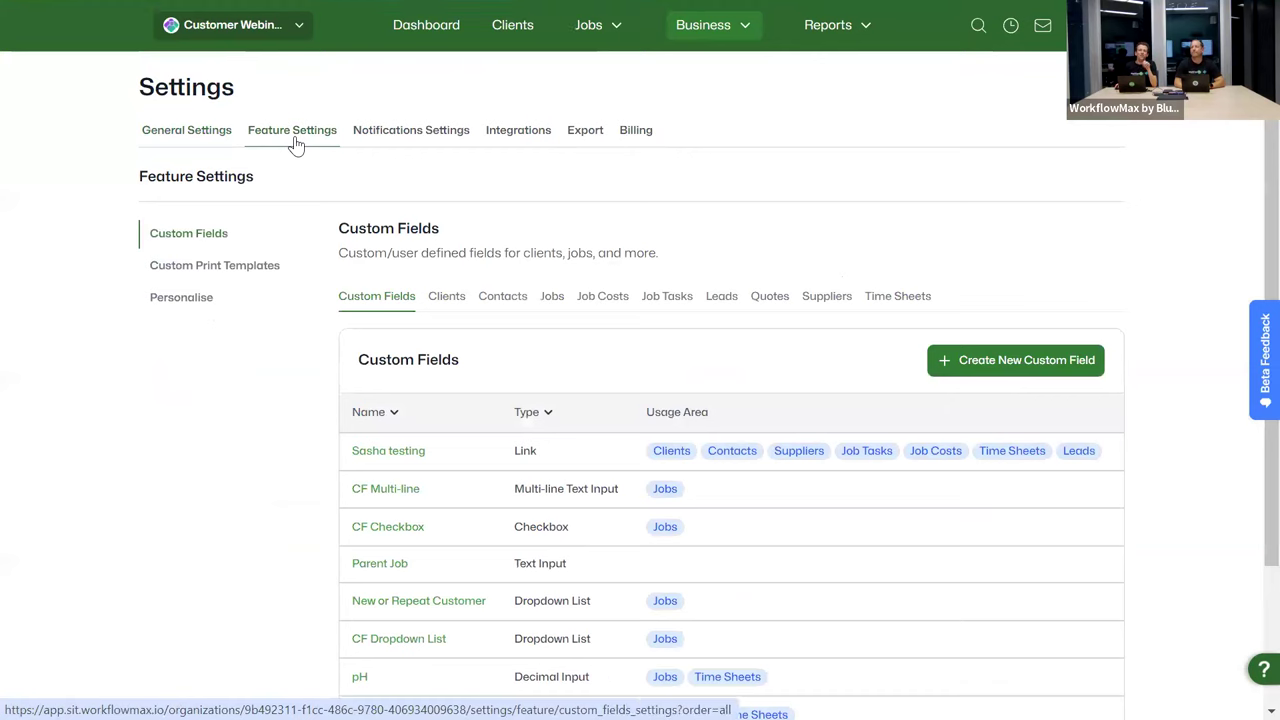
click(270, 270)
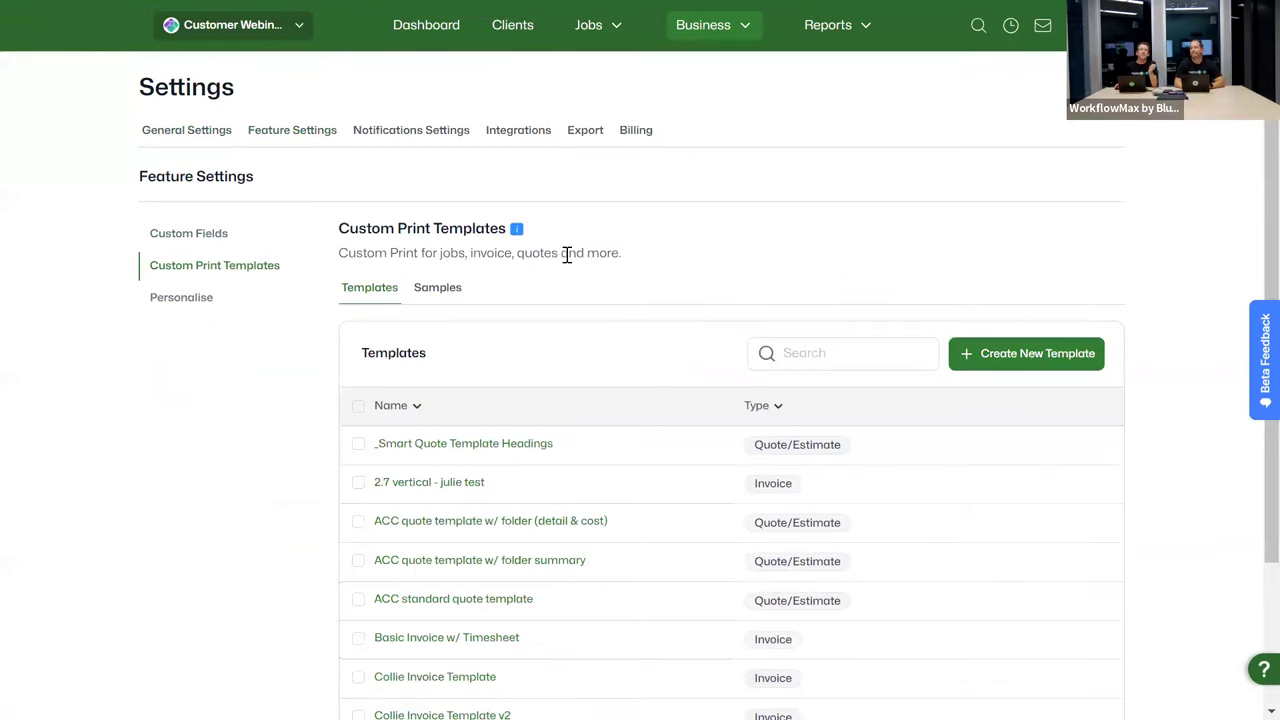
scroll(575, 250, down, 3)
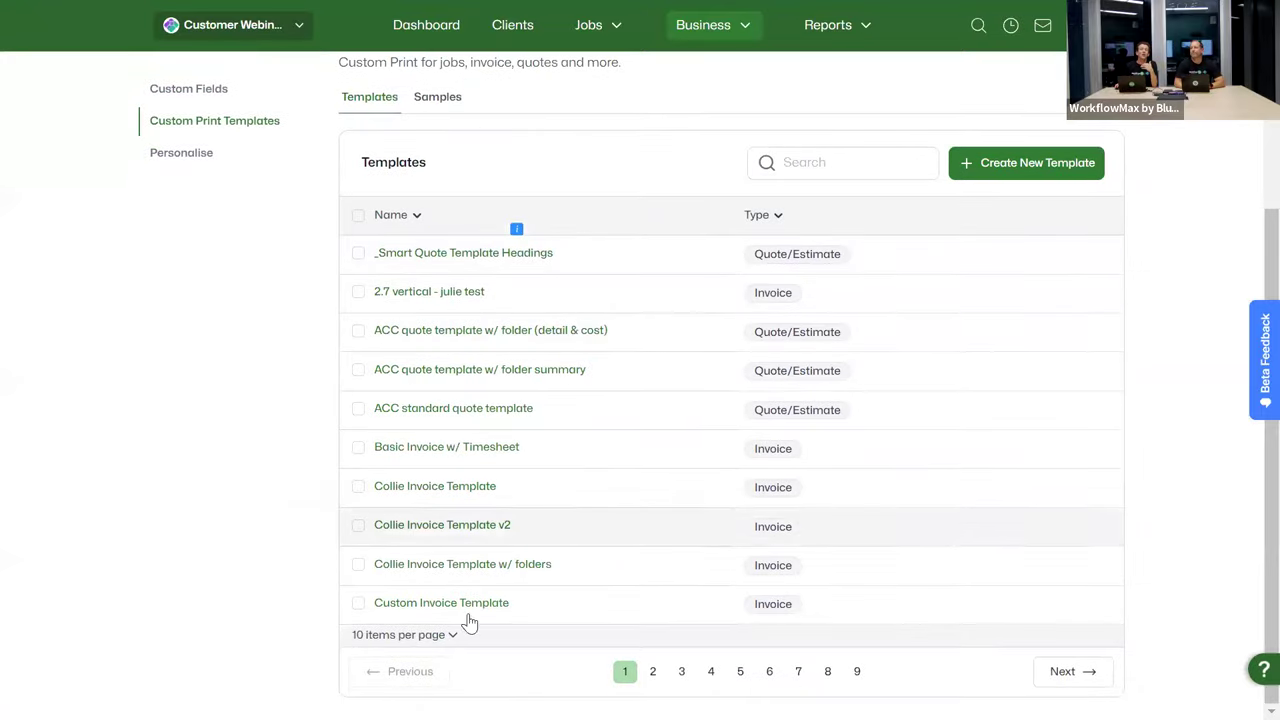
click(447, 537)
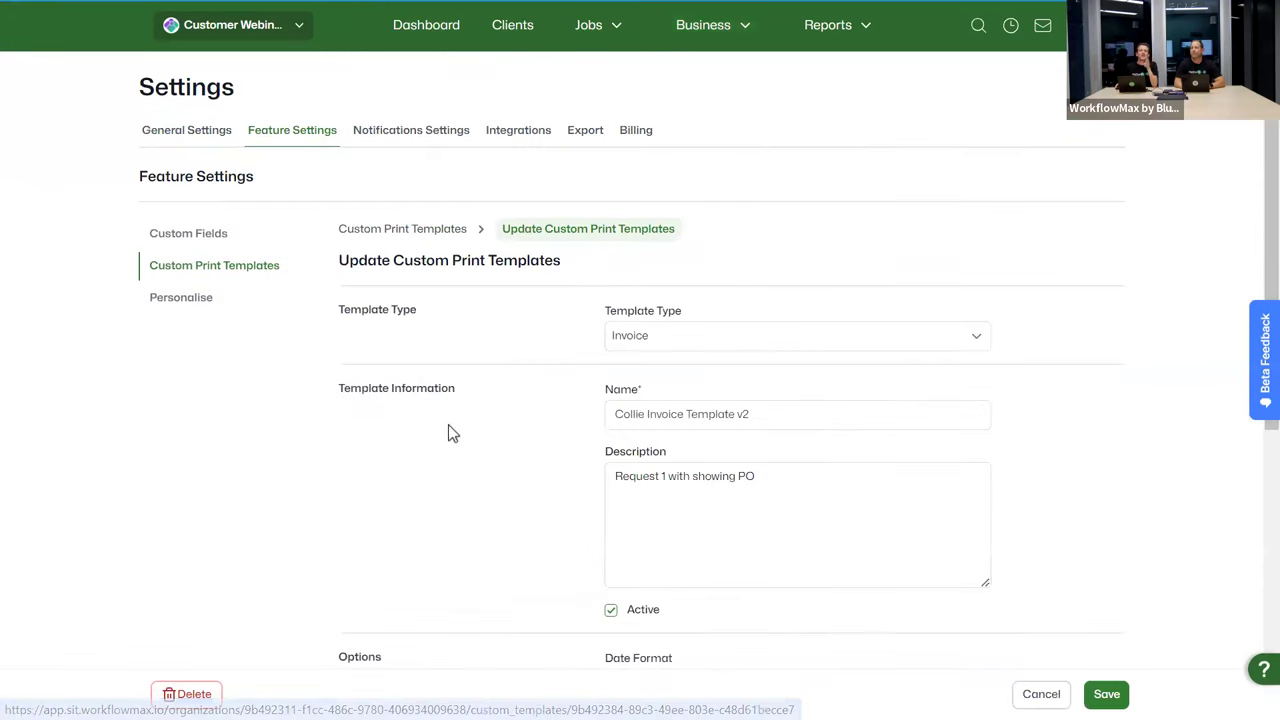
Upload Here is a test invoice (2).docx as its DOCX template and save the template
scroll(571, 406, down, 2)
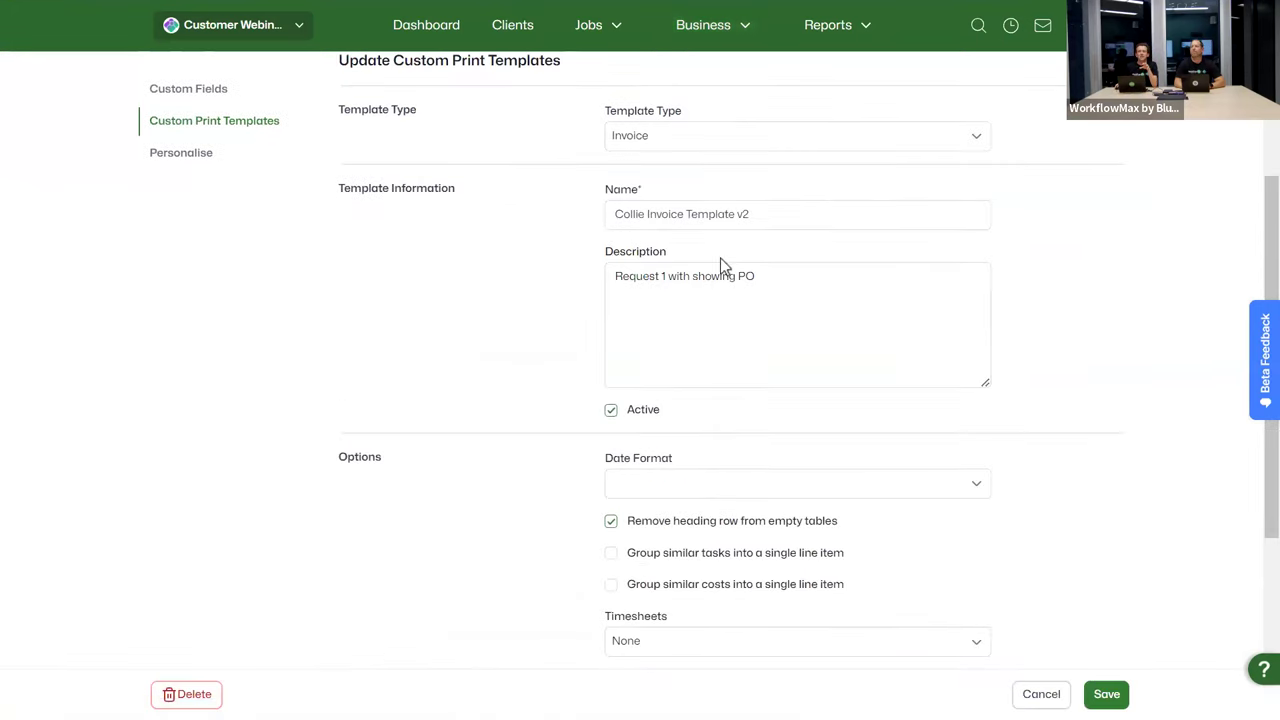
scroll(720, 258, down, 1)
scroll(531, 323, down, 2)
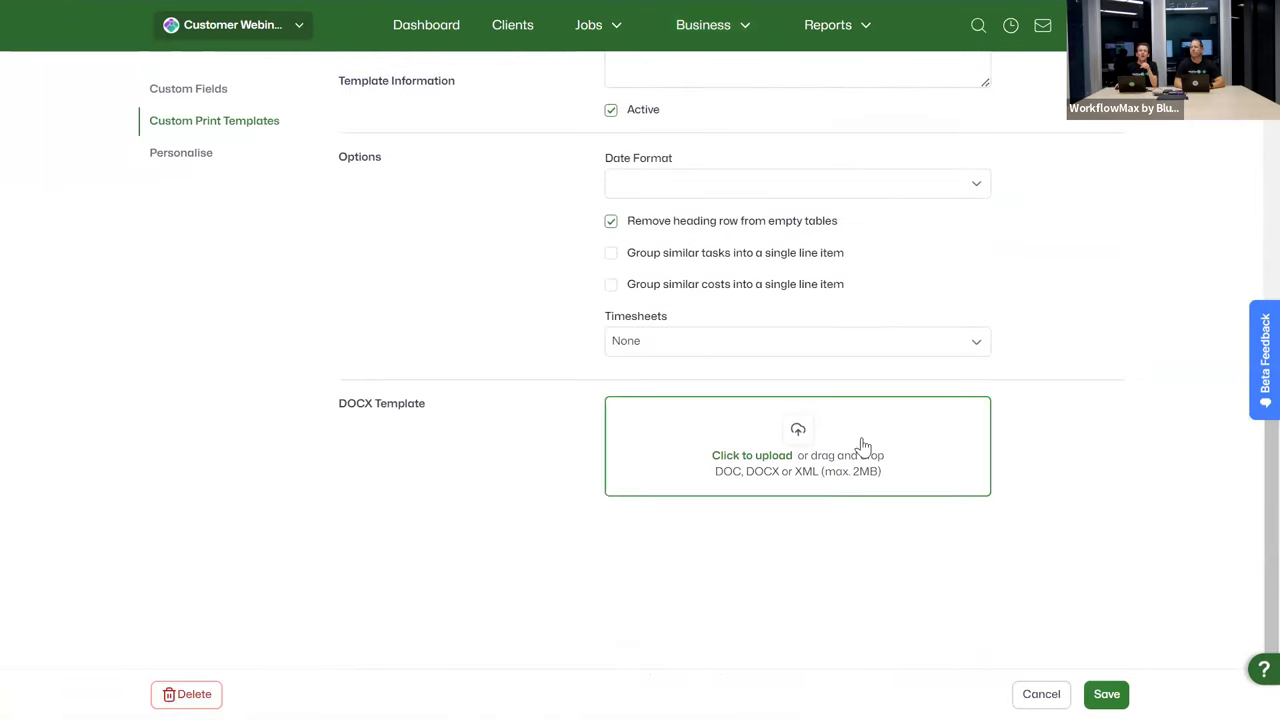
click(798, 432)
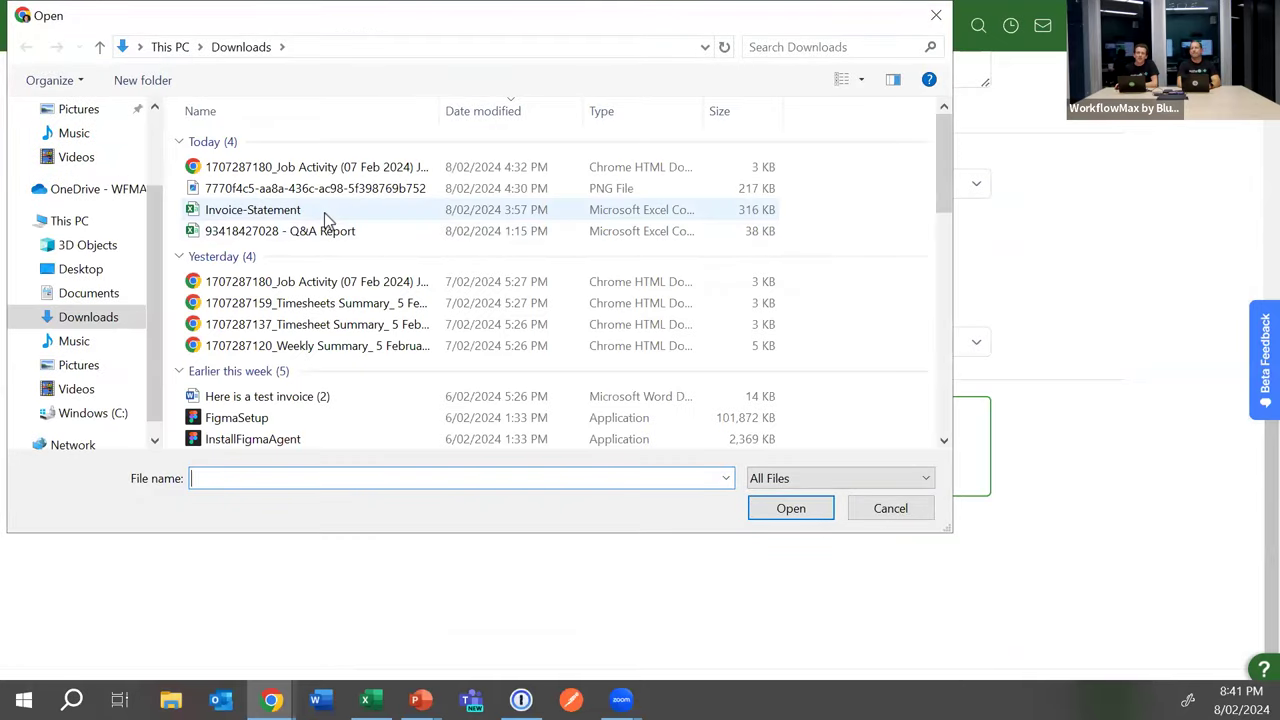
scroll(322, 220, down, 1)
click(340, 326)
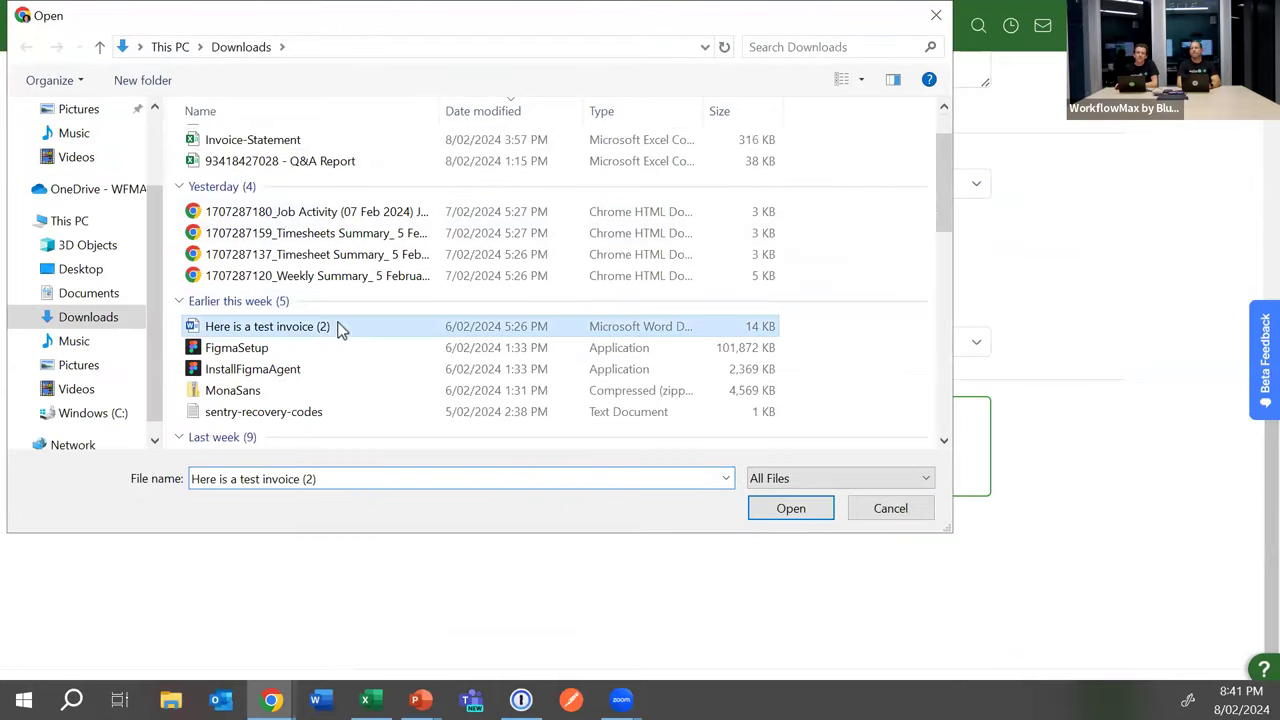
click(796, 508)
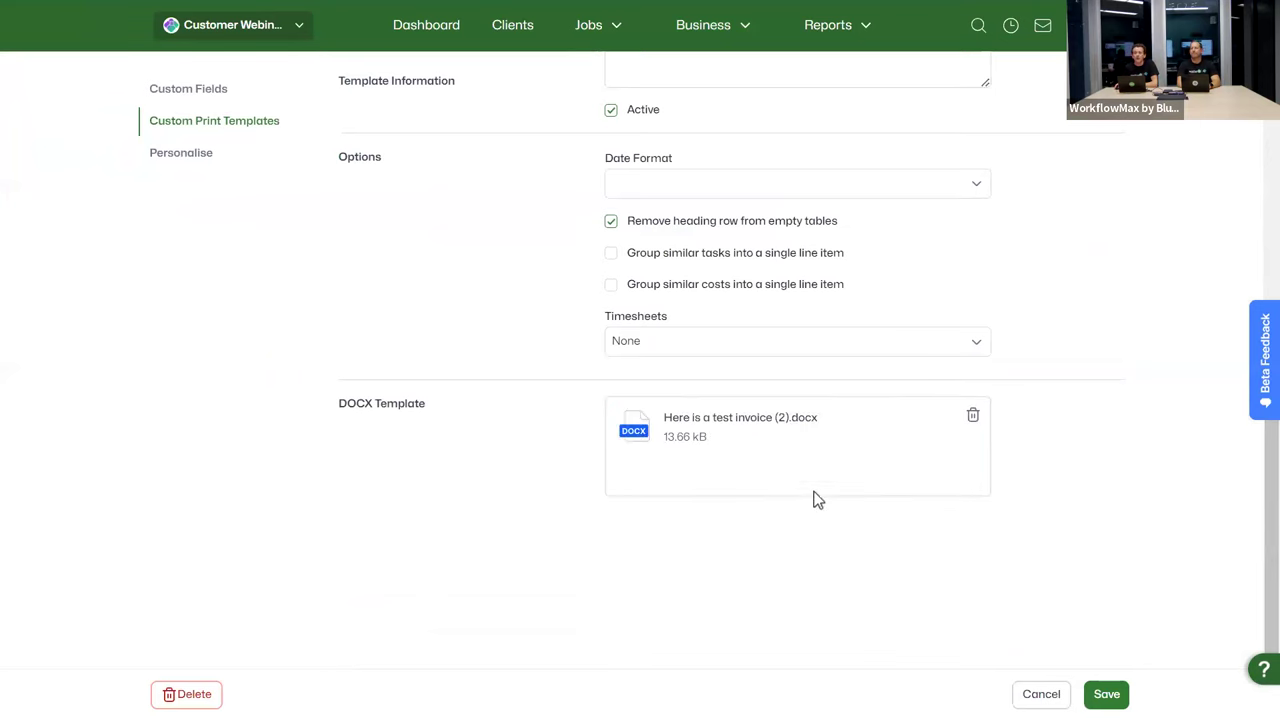
click(1106, 694)
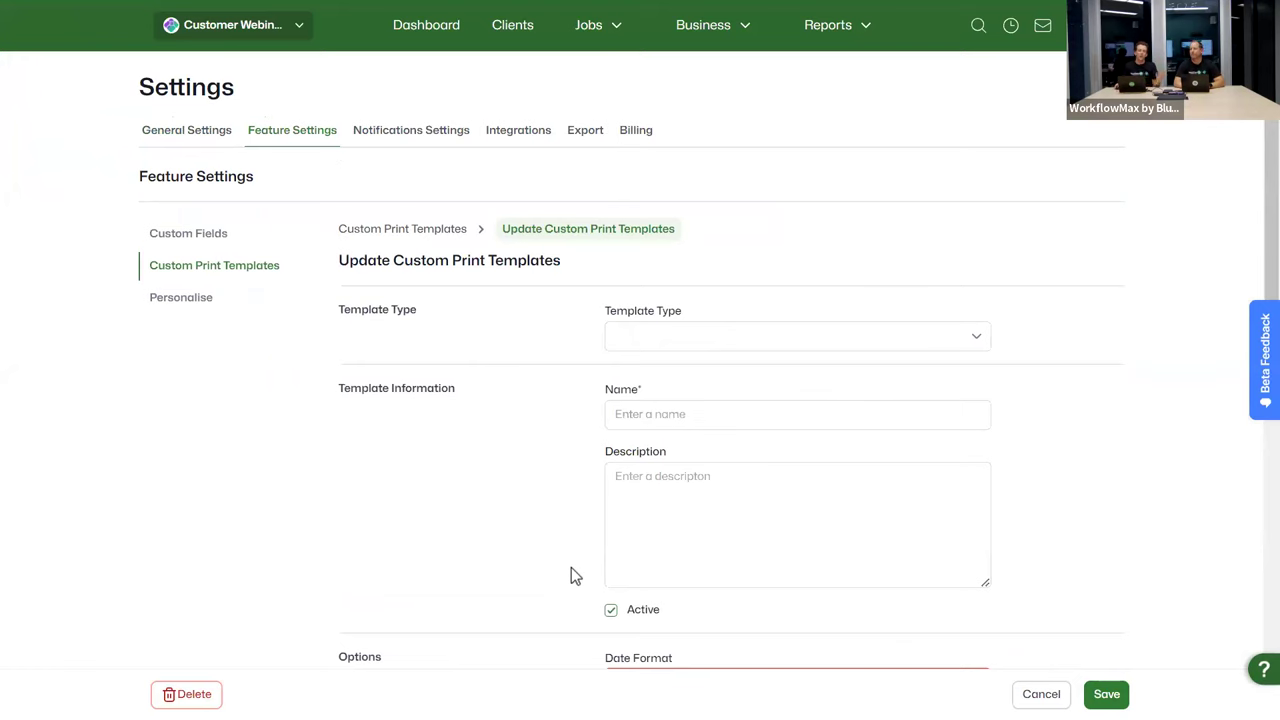
Set the new template's date format to 1 October 2011 and upload the test invoice DOCX
scroll(571, 567, down, 4)
click(688, 282)
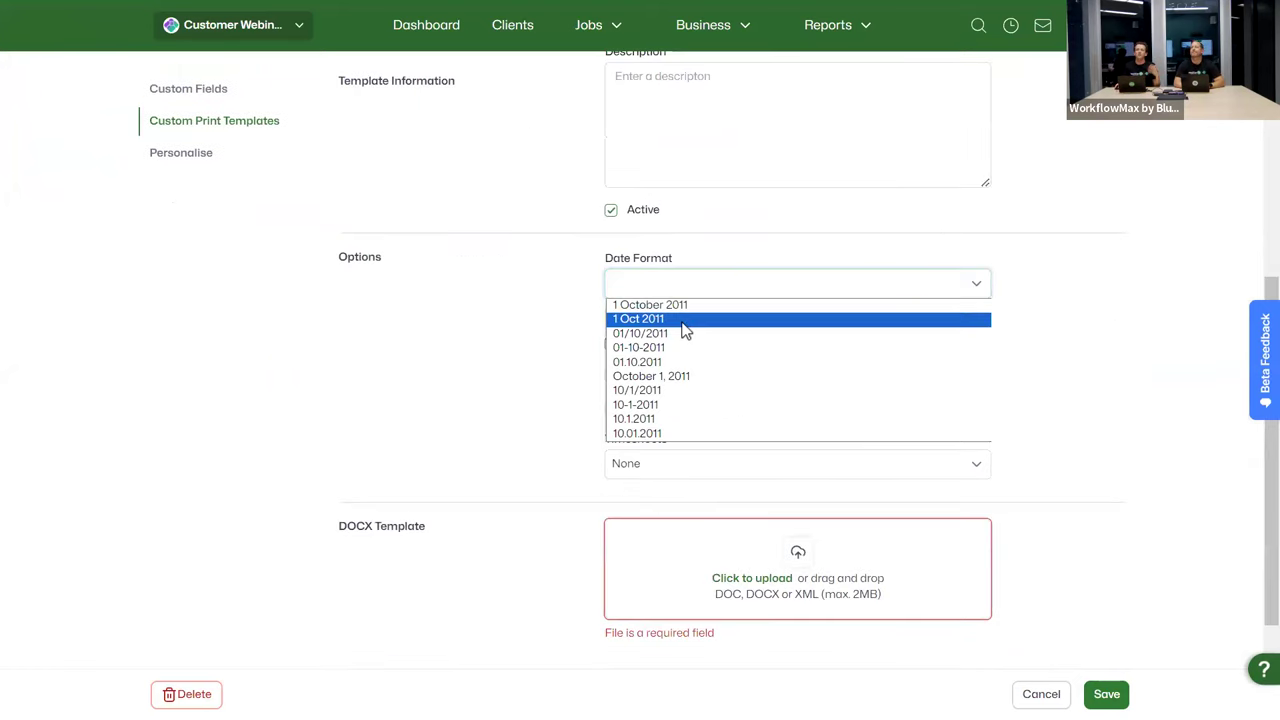
click(686, 301)
click(805, 568)
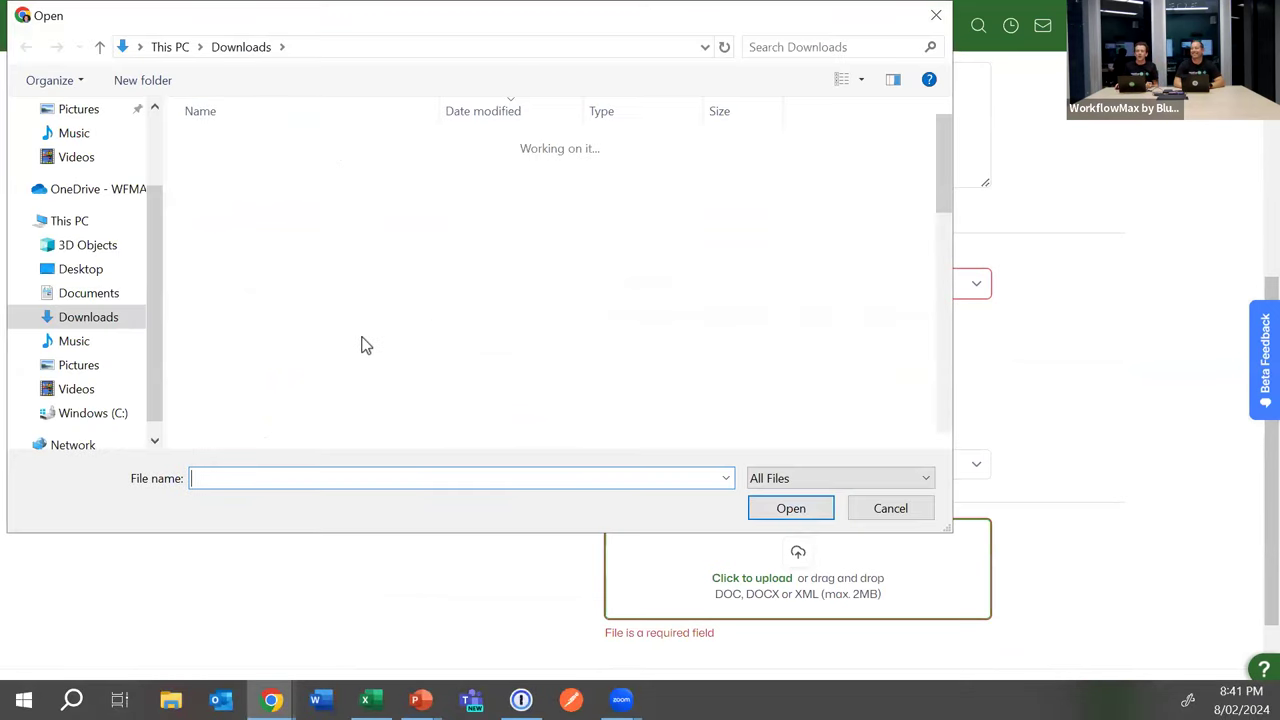
scroll(360, 343, down, 1)
click(347, 326)
click(788, 507)
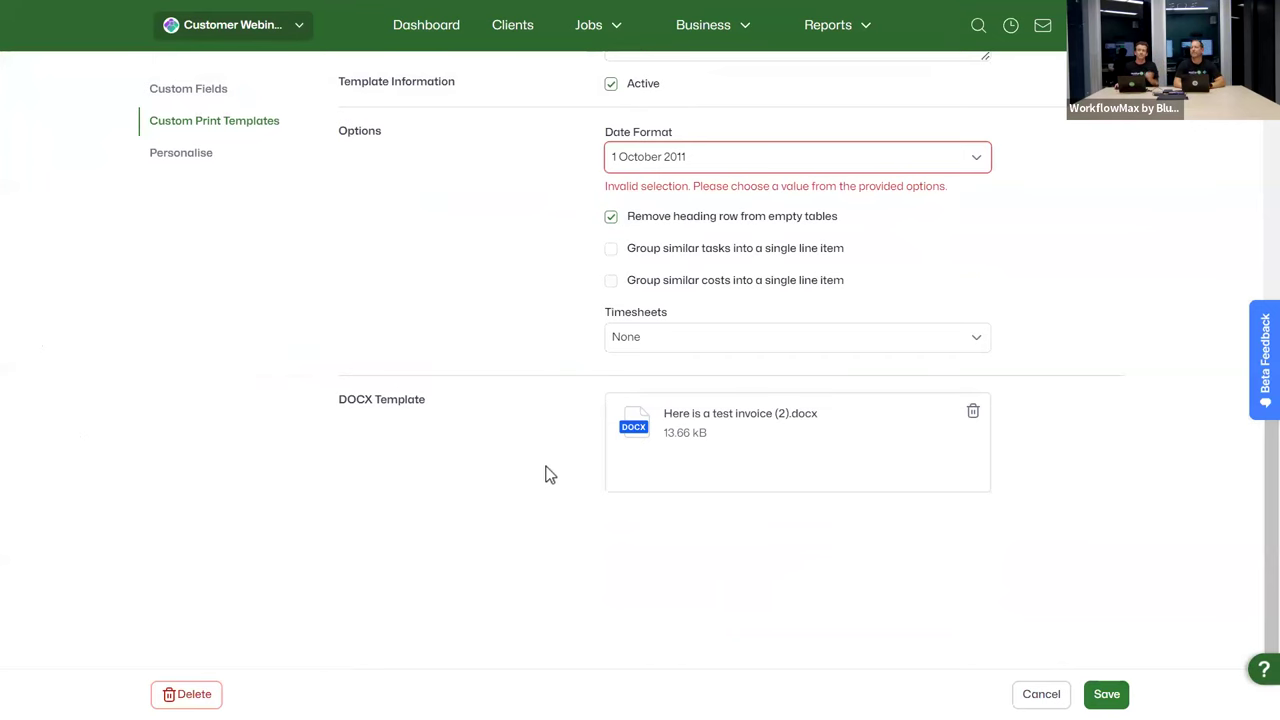
Leave the unfinished template and go to General Settings
scroll(540, 462, up, 1)
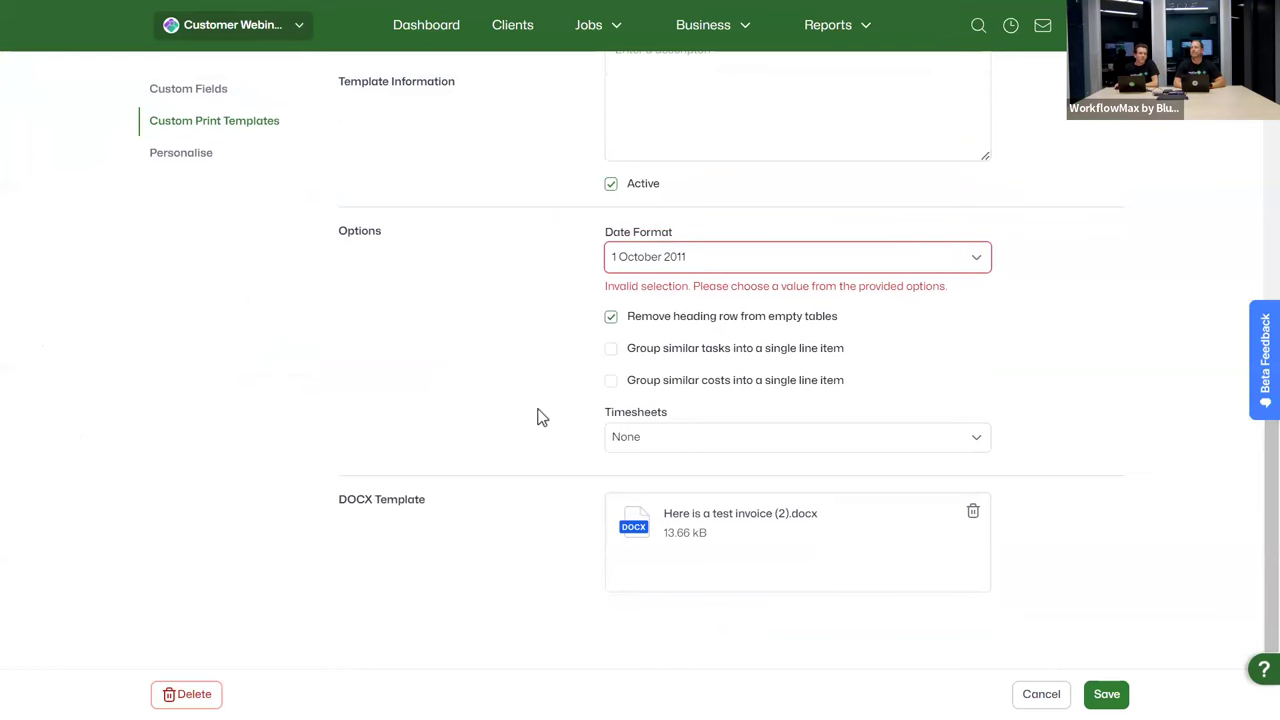
scroll(543, 360, up, 5)
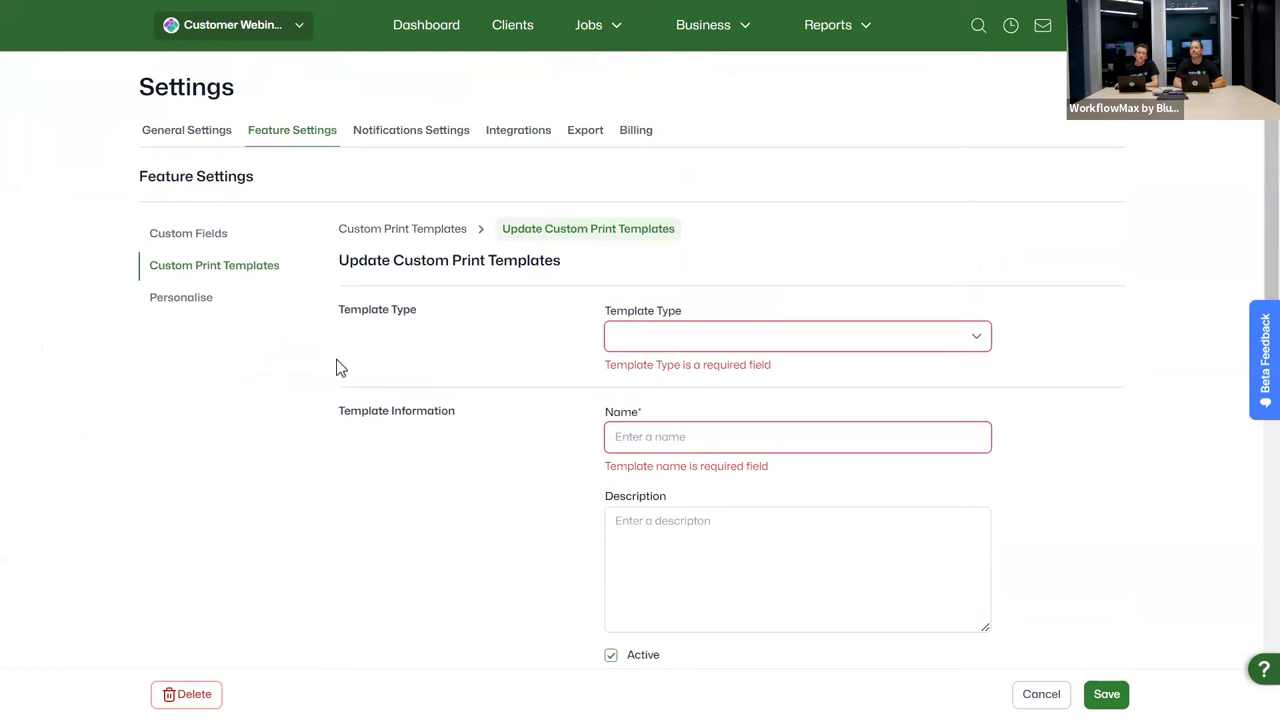
click(197, 134)
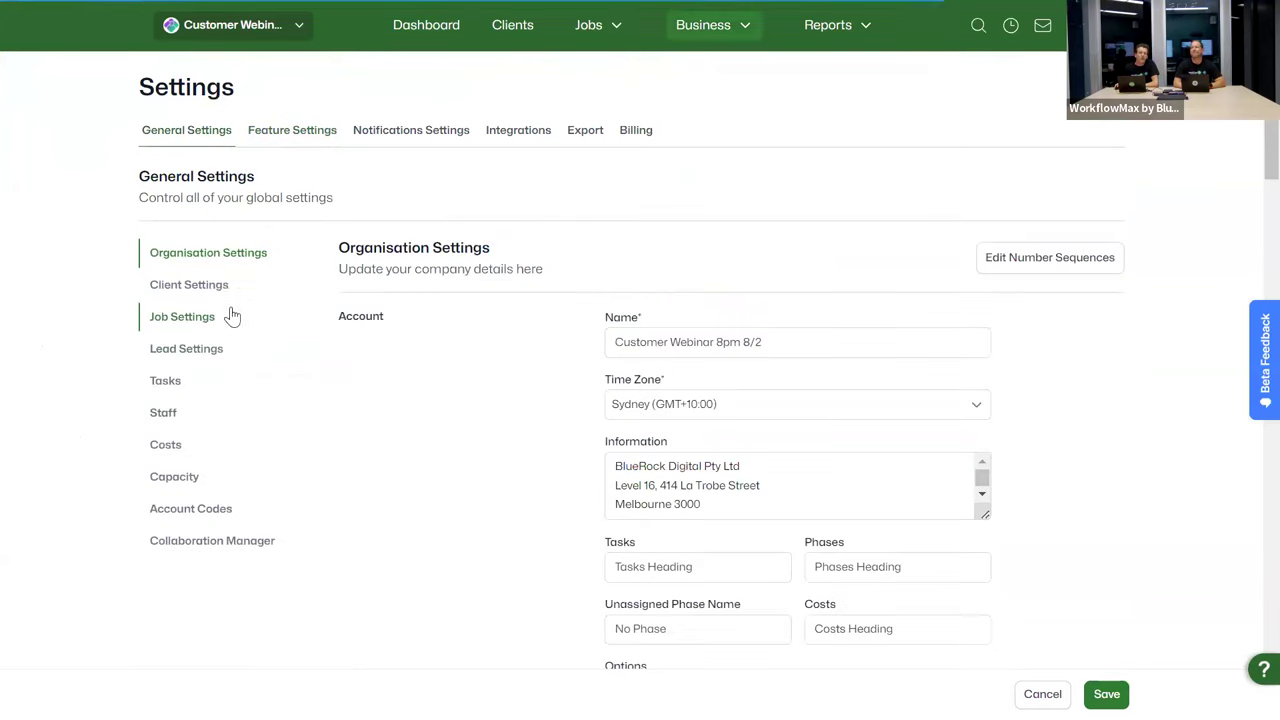
Bring up Staff settings and look through the migrated staff list
click(165, 412)
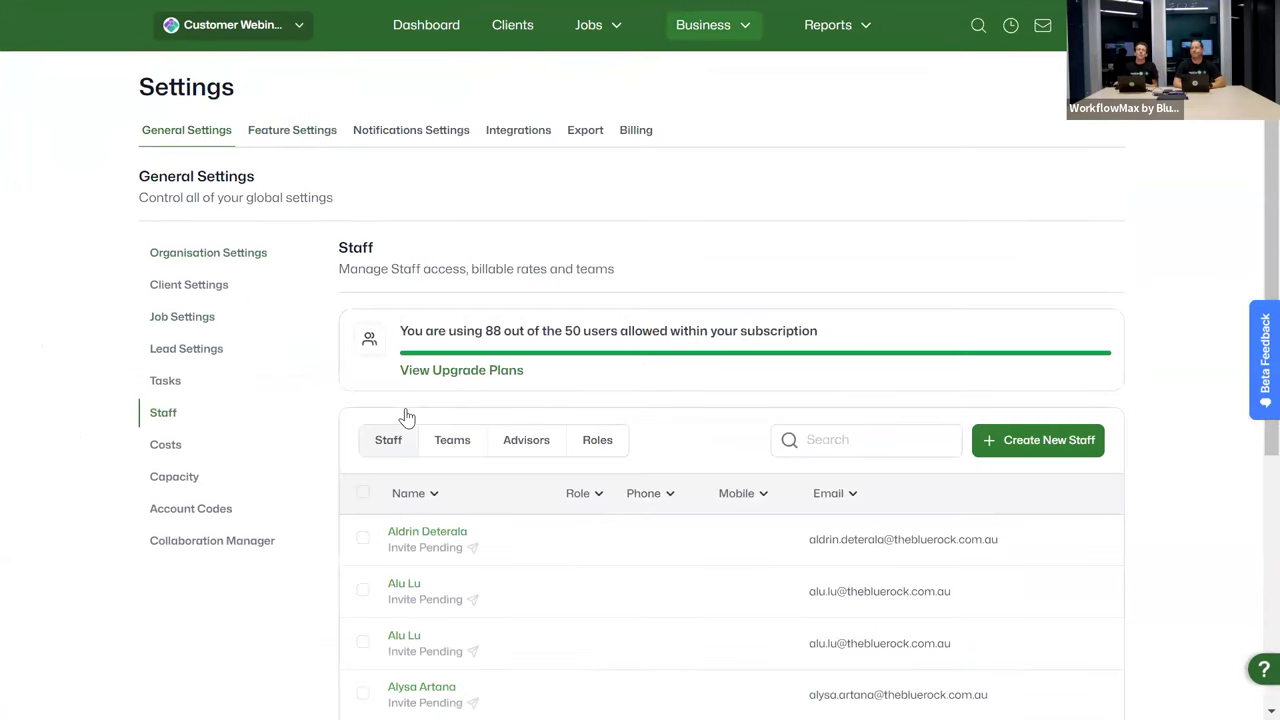
scroll(320, 395, down, 3)
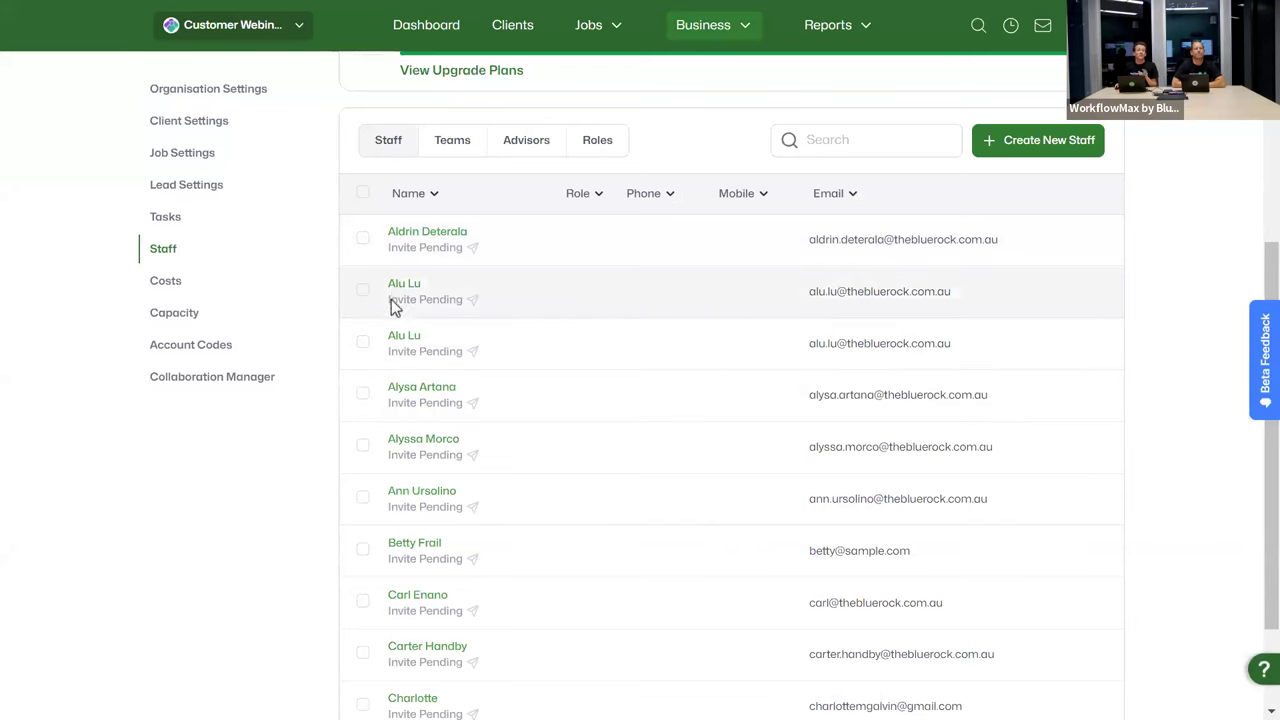
scroll(404, 357, down, 2)
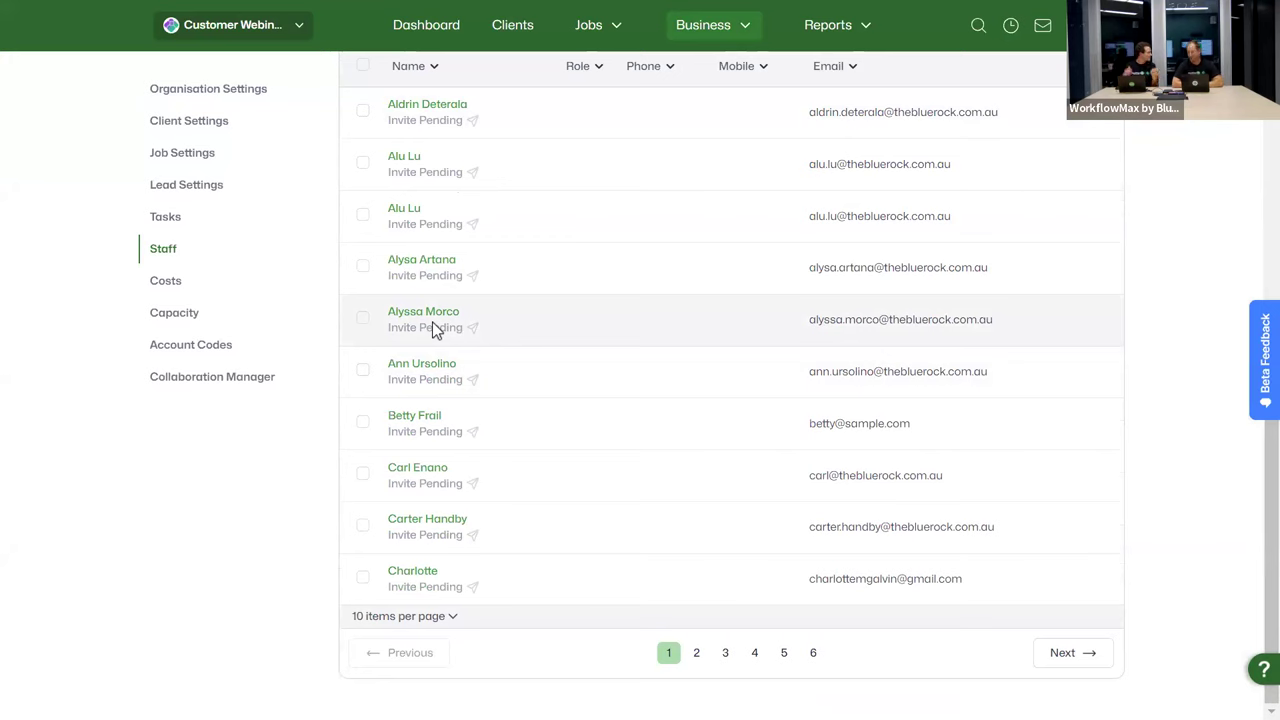
scroll(430, 300, up, 2)
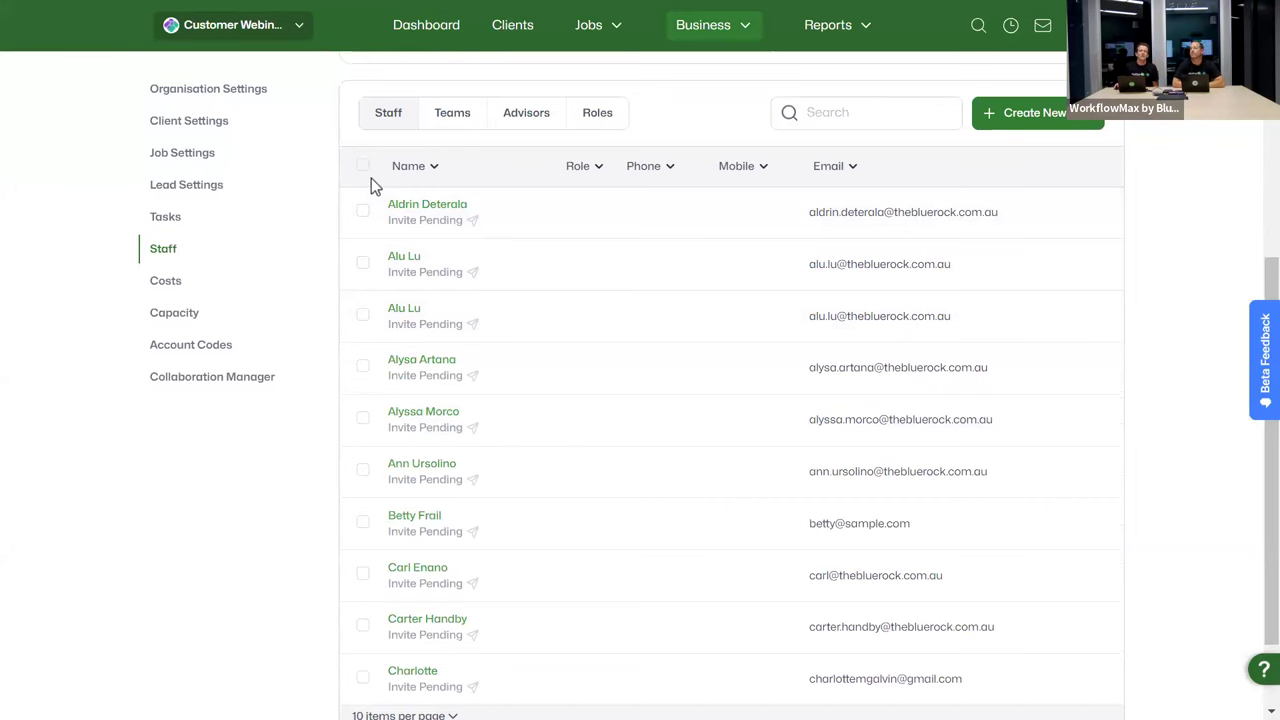
Tick the checkboxes of the first four invite-pending staff members
click(360, 212)
click(363, 262)
click(364, 317)
click(363, 366)
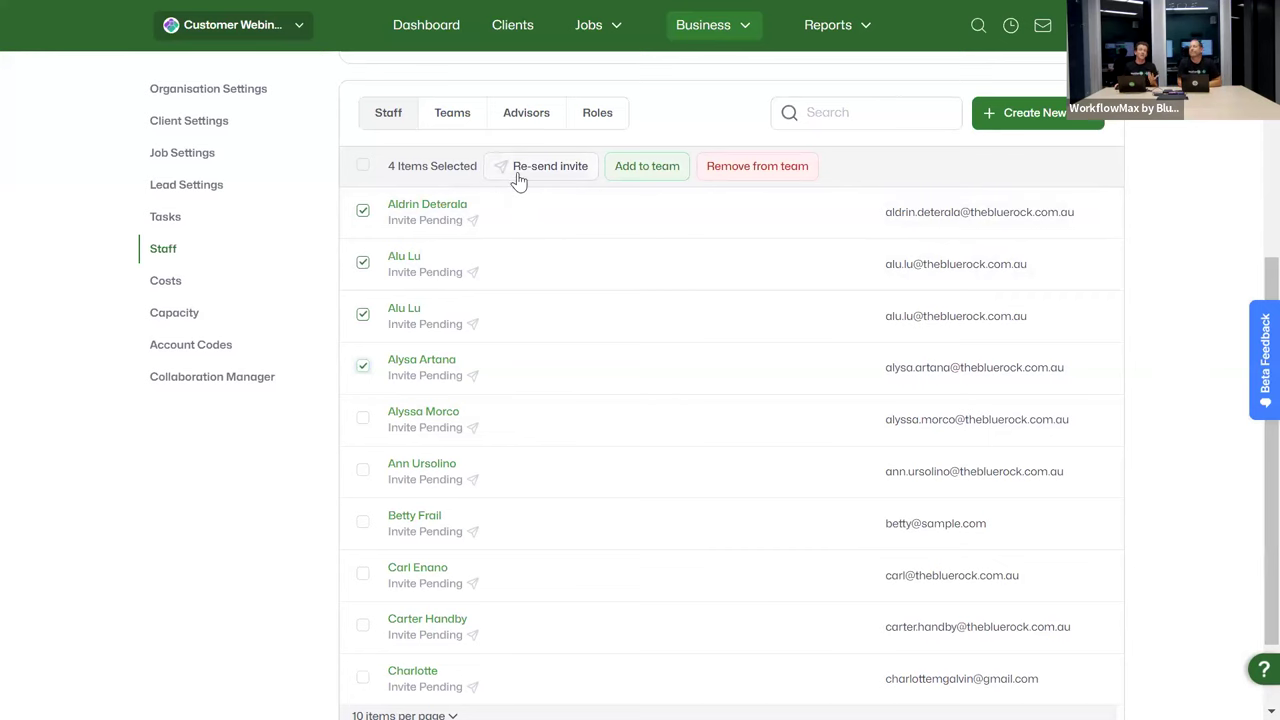
scroll(570, 280, up, 3)
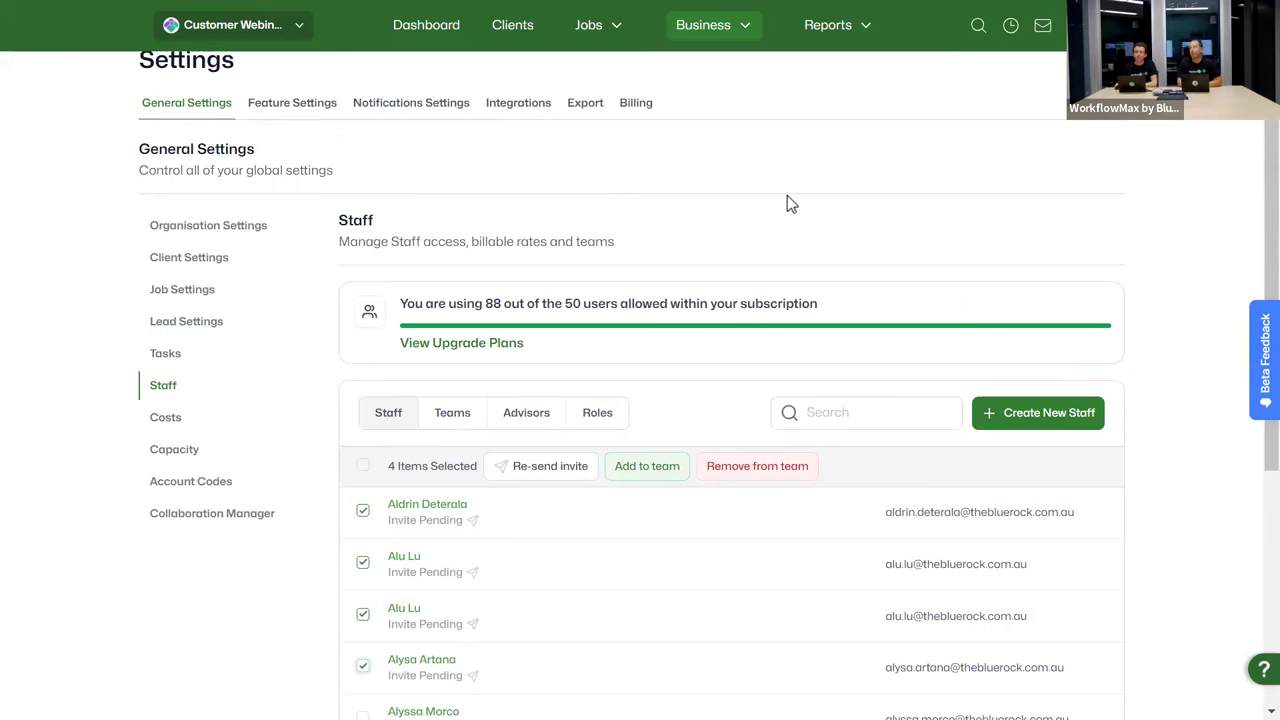
scroll(787, 203, up, 1)
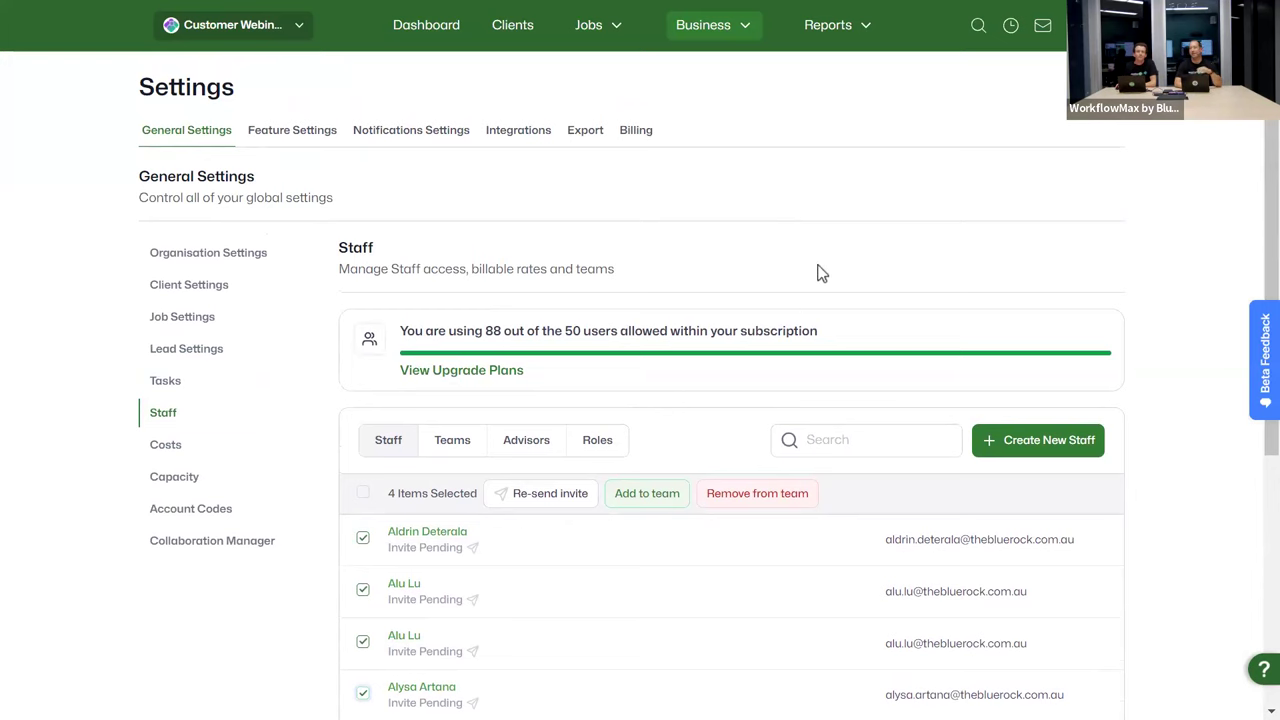
scroll(757, 206, down, 1)
scroll(780, 208, up, 1)
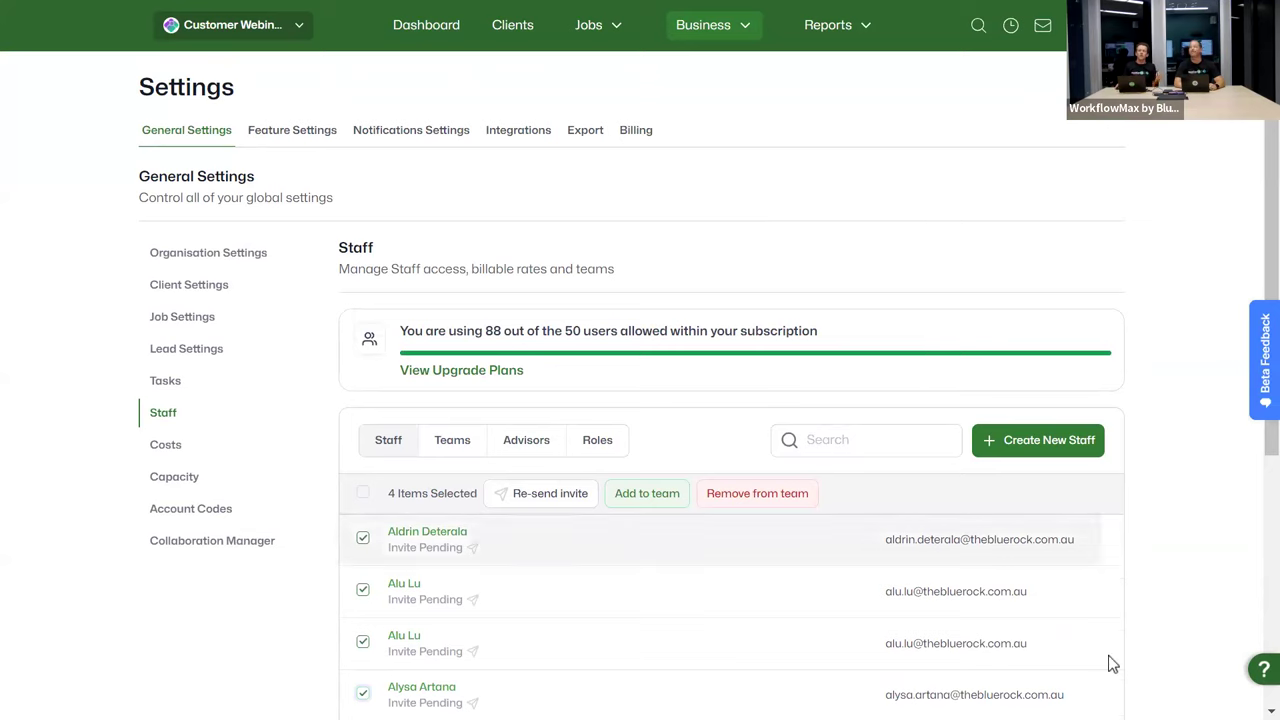
scroll(1200, 672, down, 1)
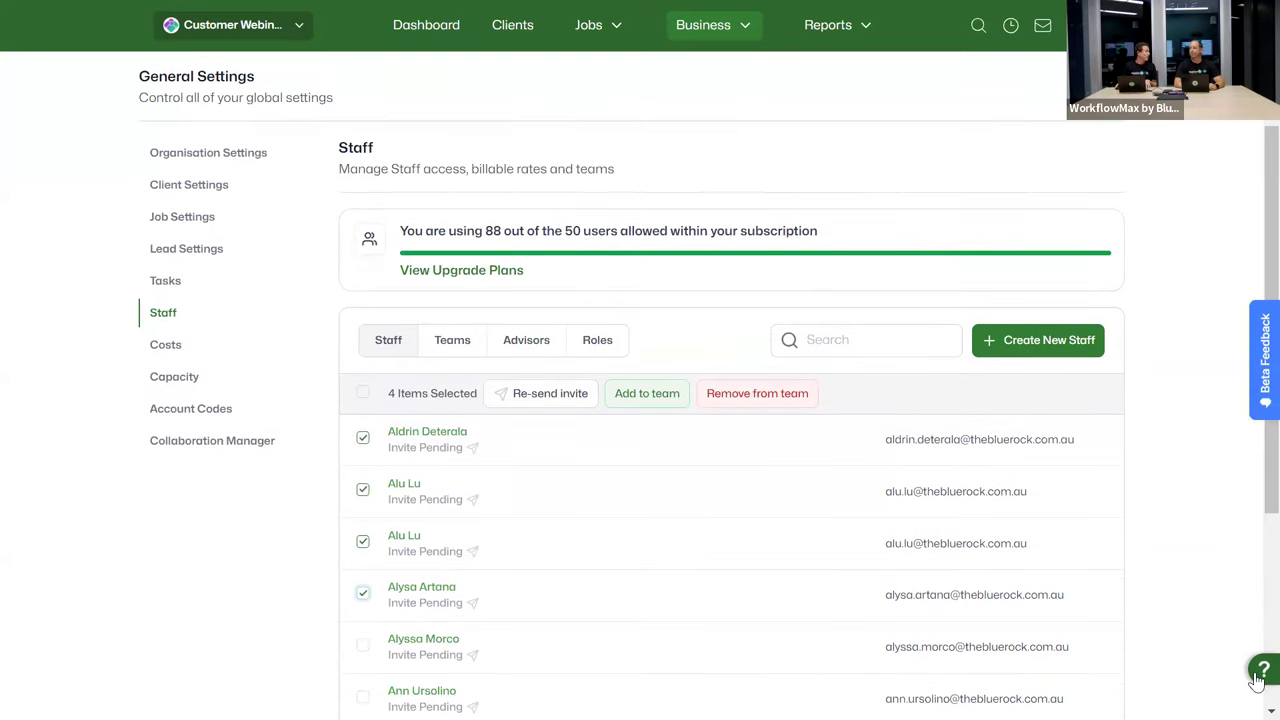
Check the help resource centre, dismiss it, and review the staff list again
click(1258, 676)
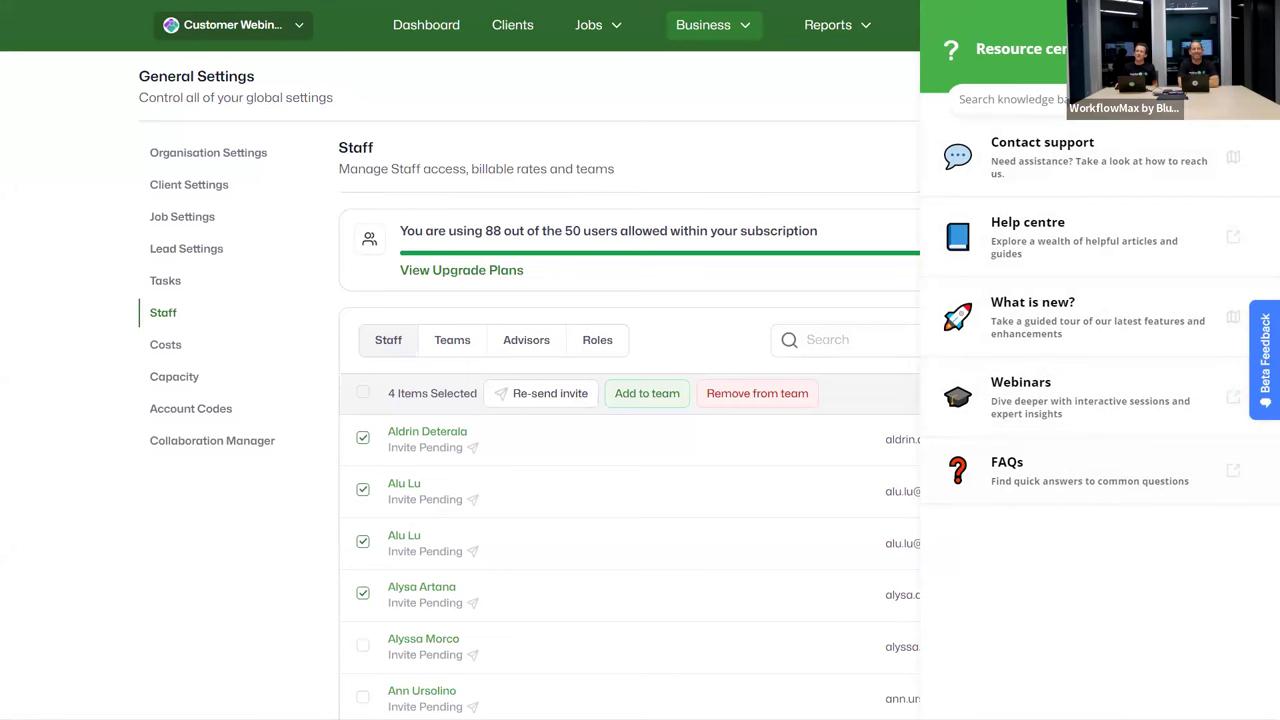
key(Escape)
scroll(1150, 226, up, 1)
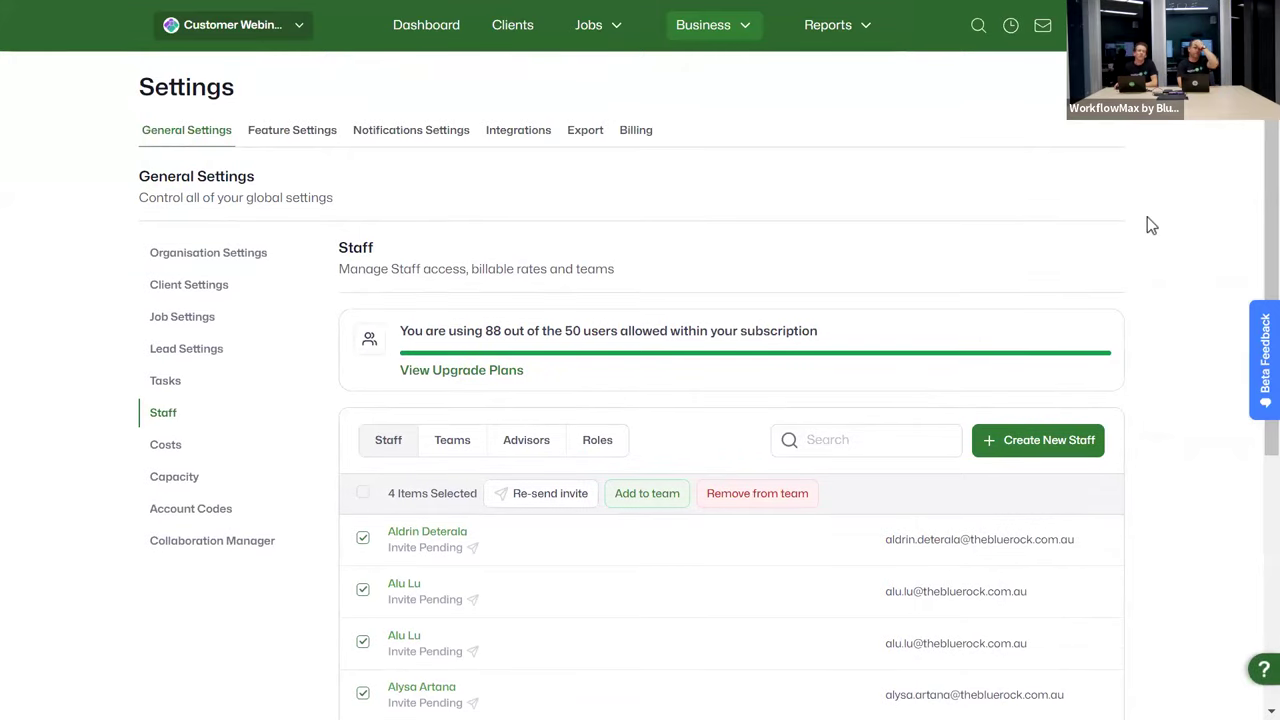
scroll(1186, 374, down, 2)
scroll(1188, 375, up, 1)
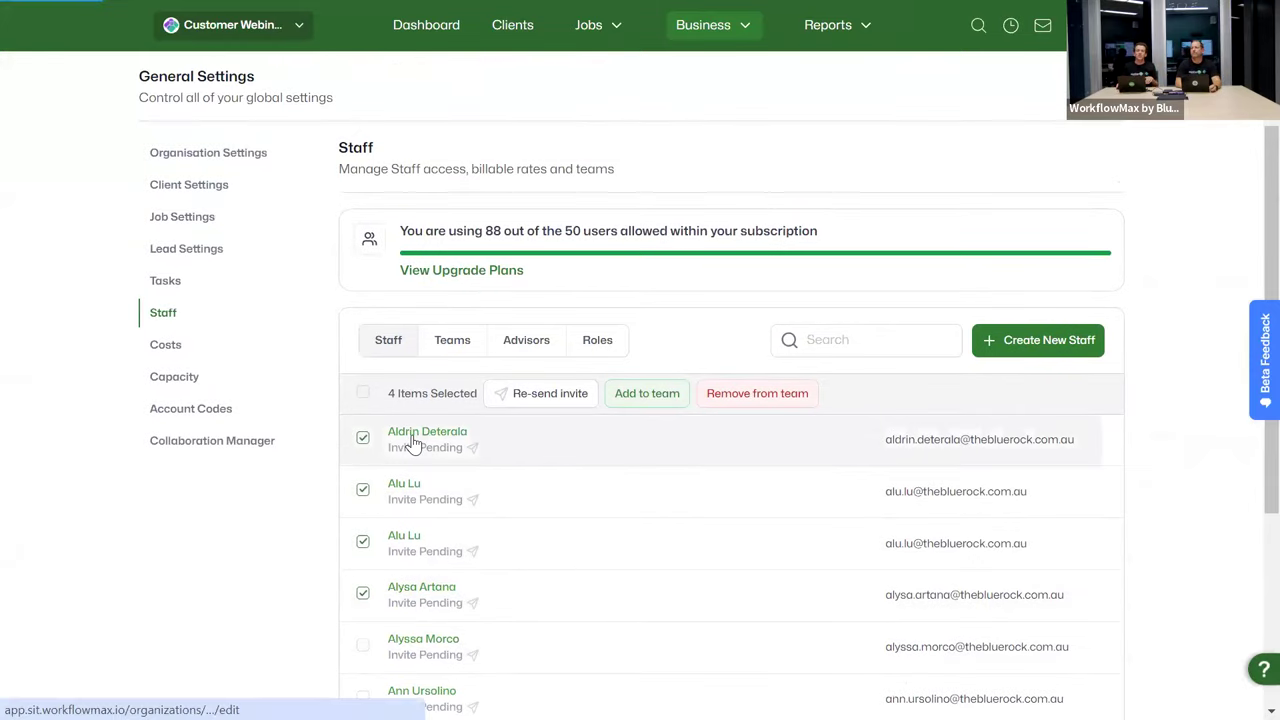
Open the first staff member's record and review their details, base rate and privileges
click(597, 441)
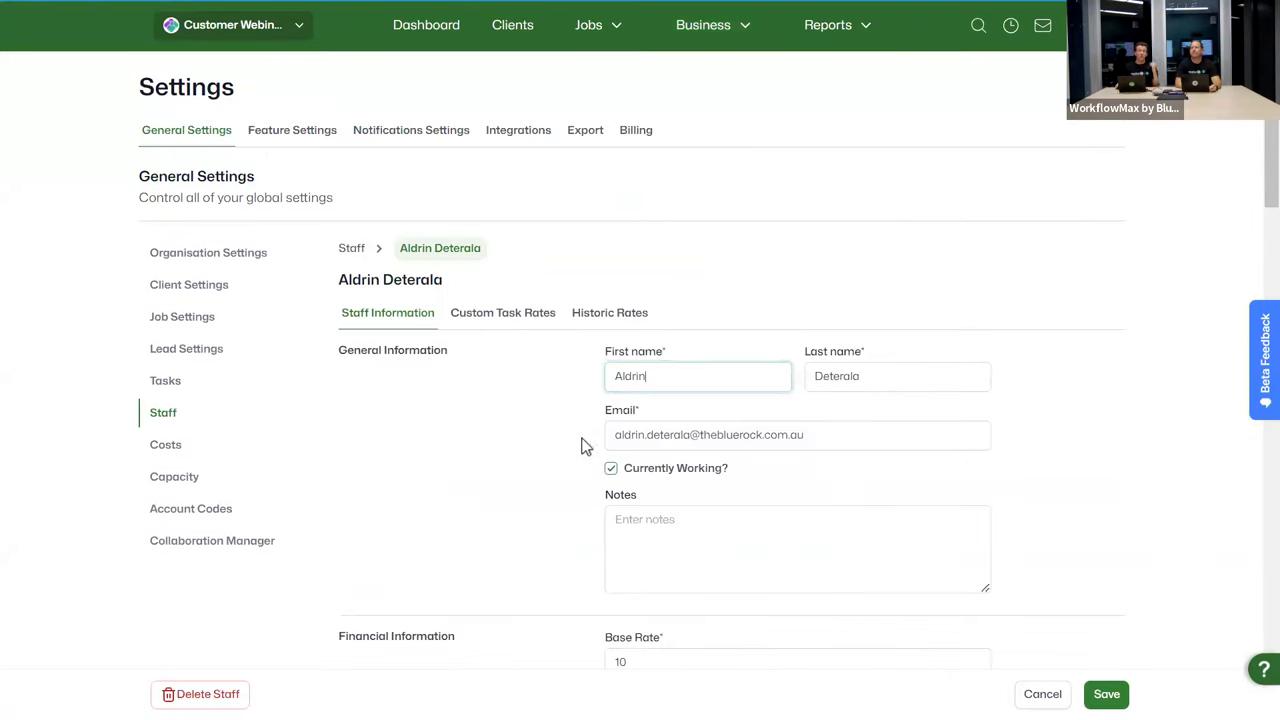
scroll(455, 425, down, 1)
click(463, 414)
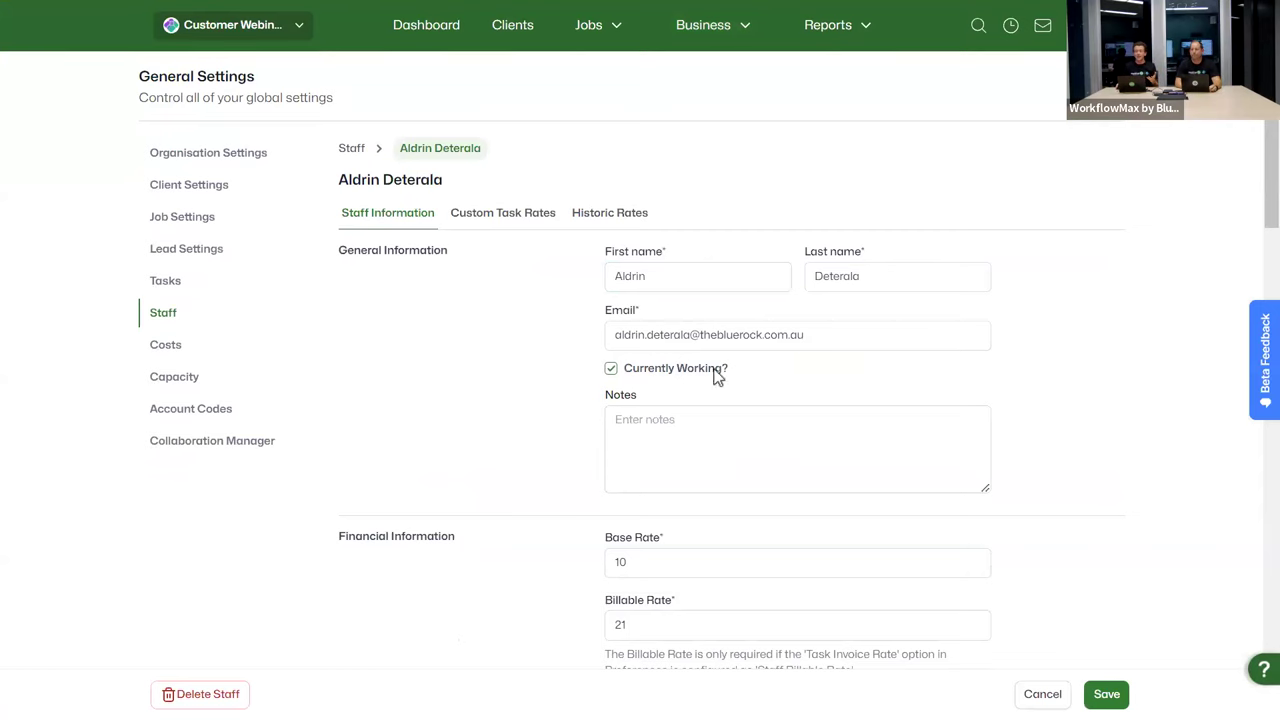
scroll(514, 429, down, 4)
scroll(571, 489, down, 1)
scroll(571, 480, up, 6)
scroll(555, 430, down, 8)
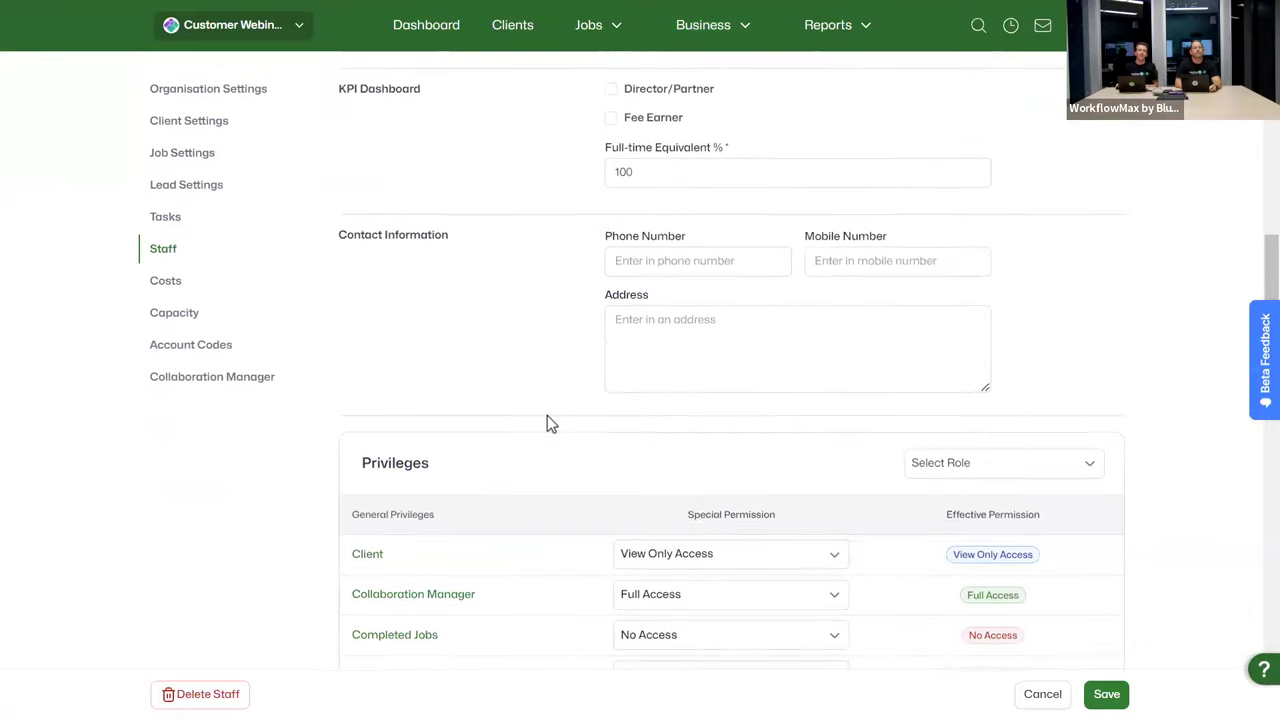
scroll(540, 405, down, 4)
scroll(900, 347, up, 1)
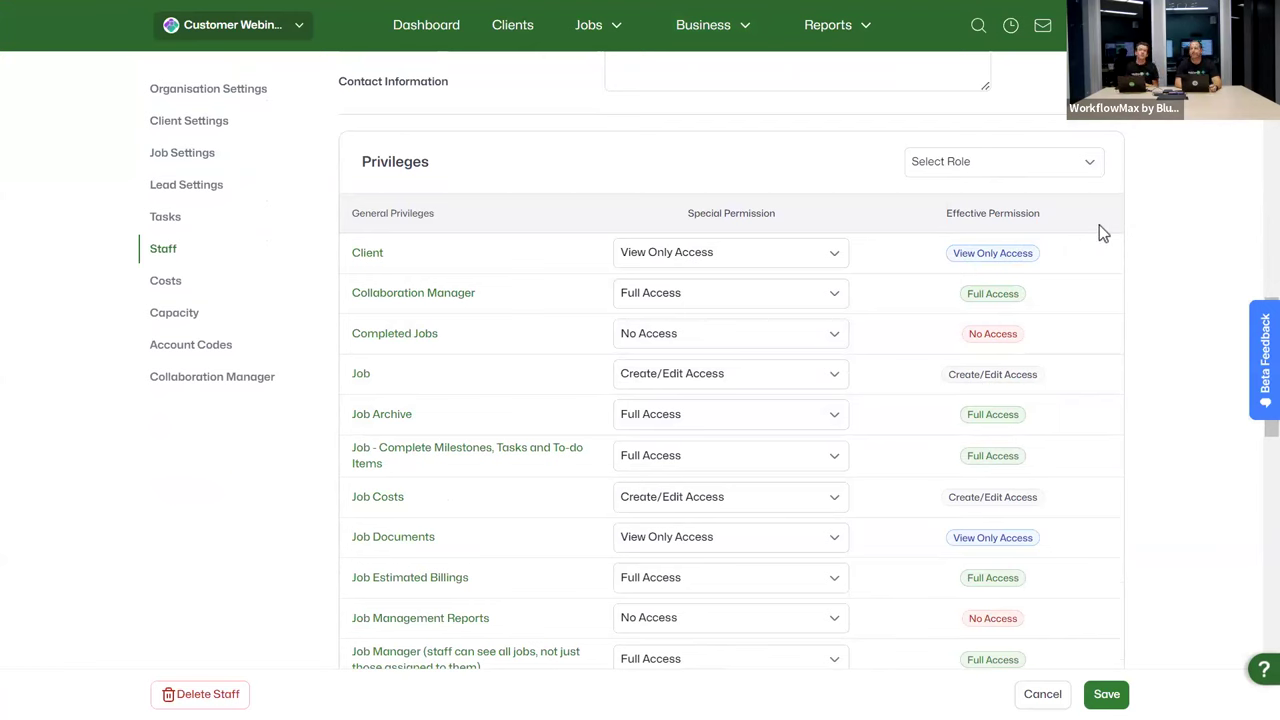
Look at the assignable roles without changing the role, then return to the top
click(1024, 163)
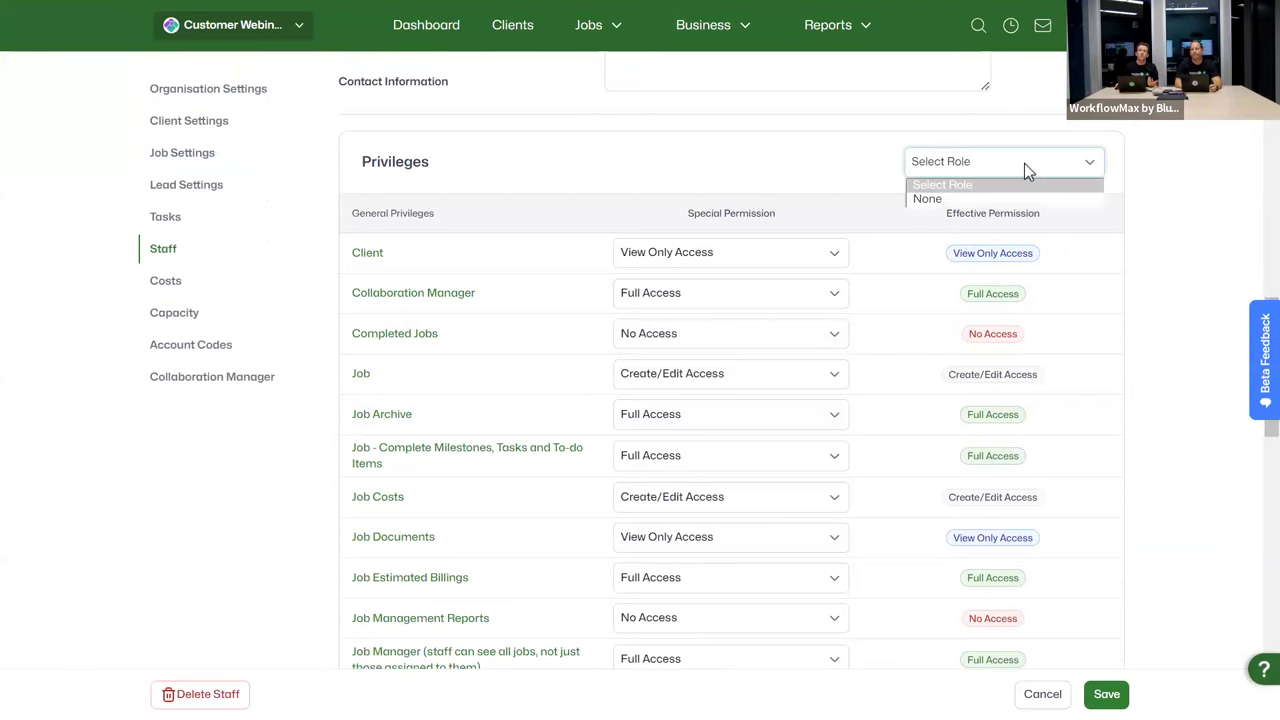
click(1159, 203)
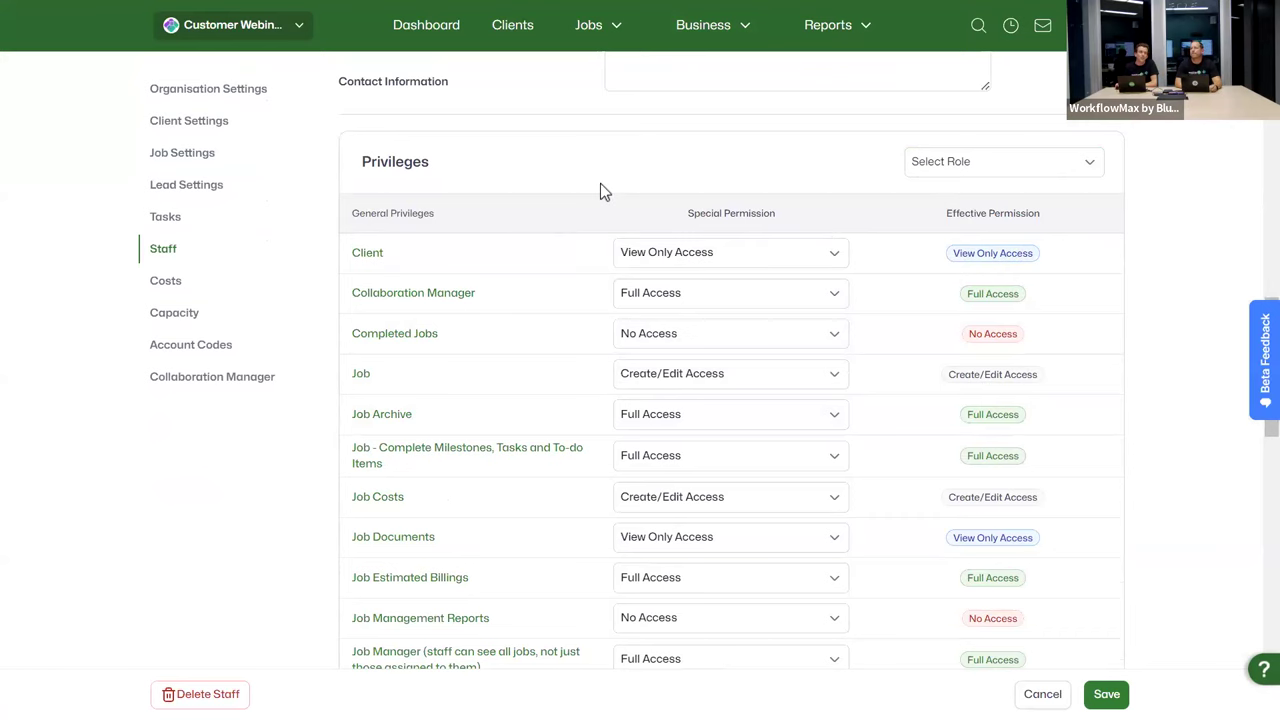
scroll(607, 176, up, 10)
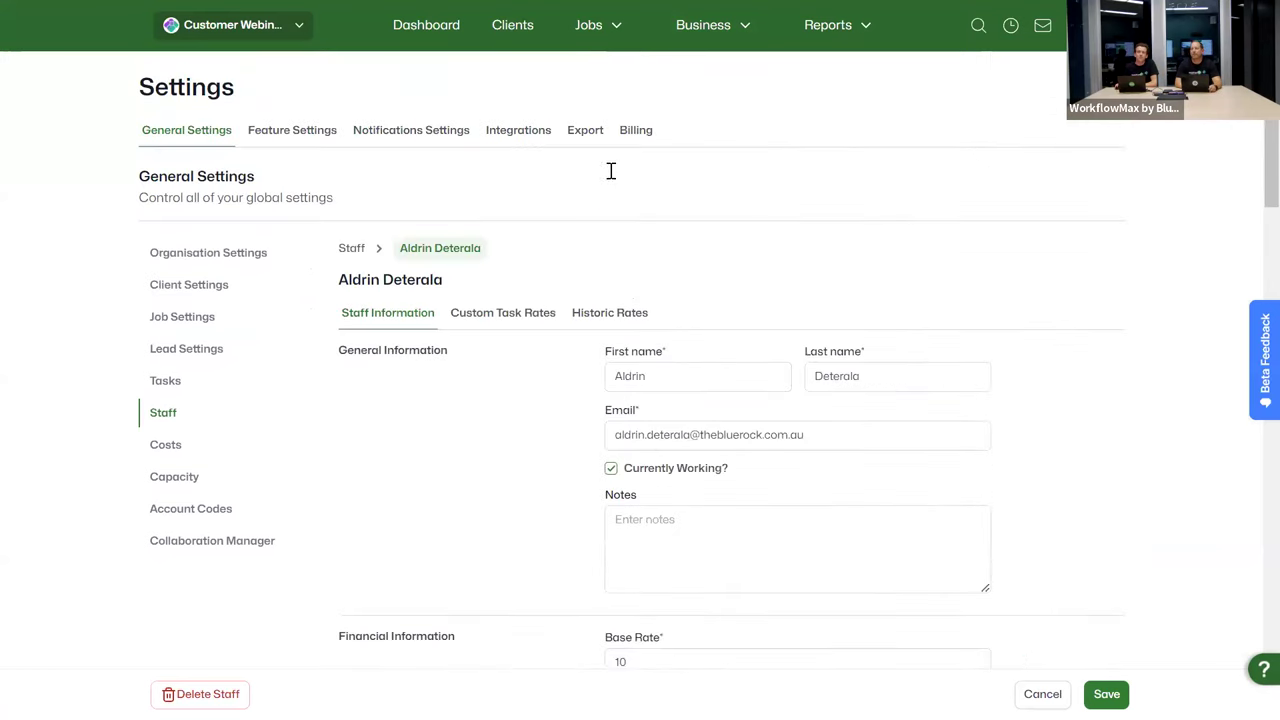
Start a new custom report named 'Job Report' with report type Job
click(828, 30)
click(826, 75)
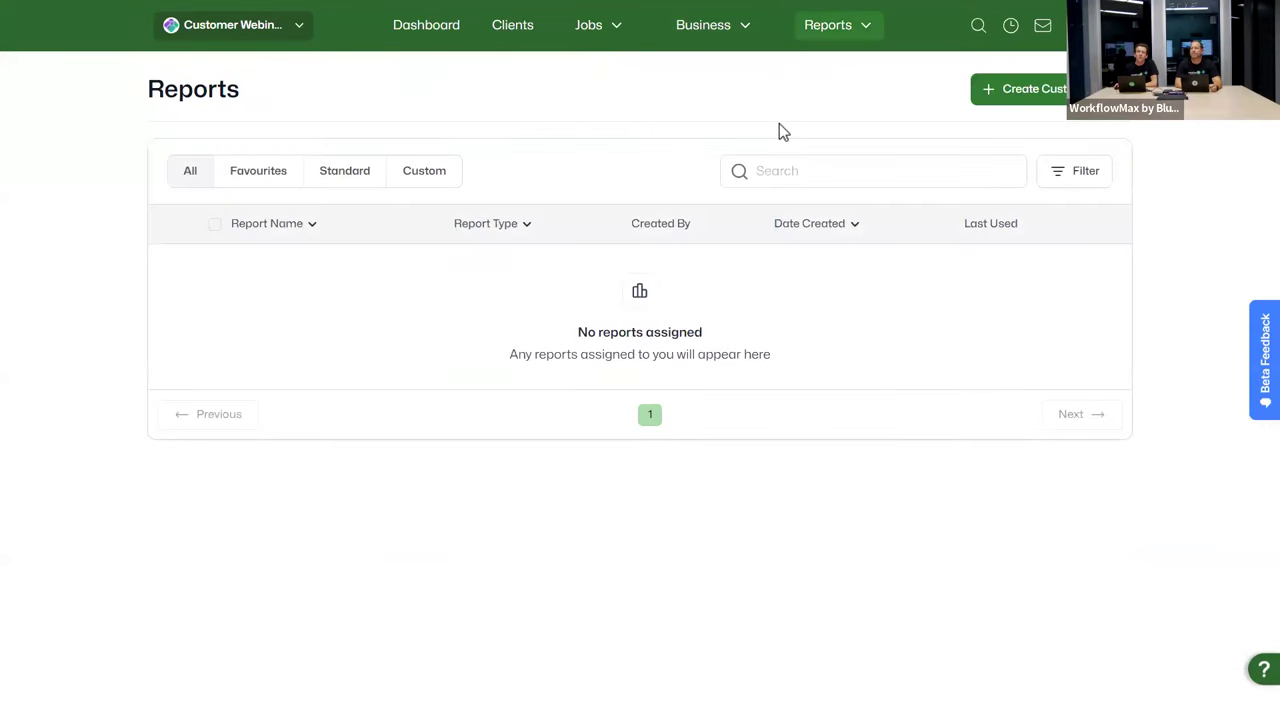
click(1014, 89)
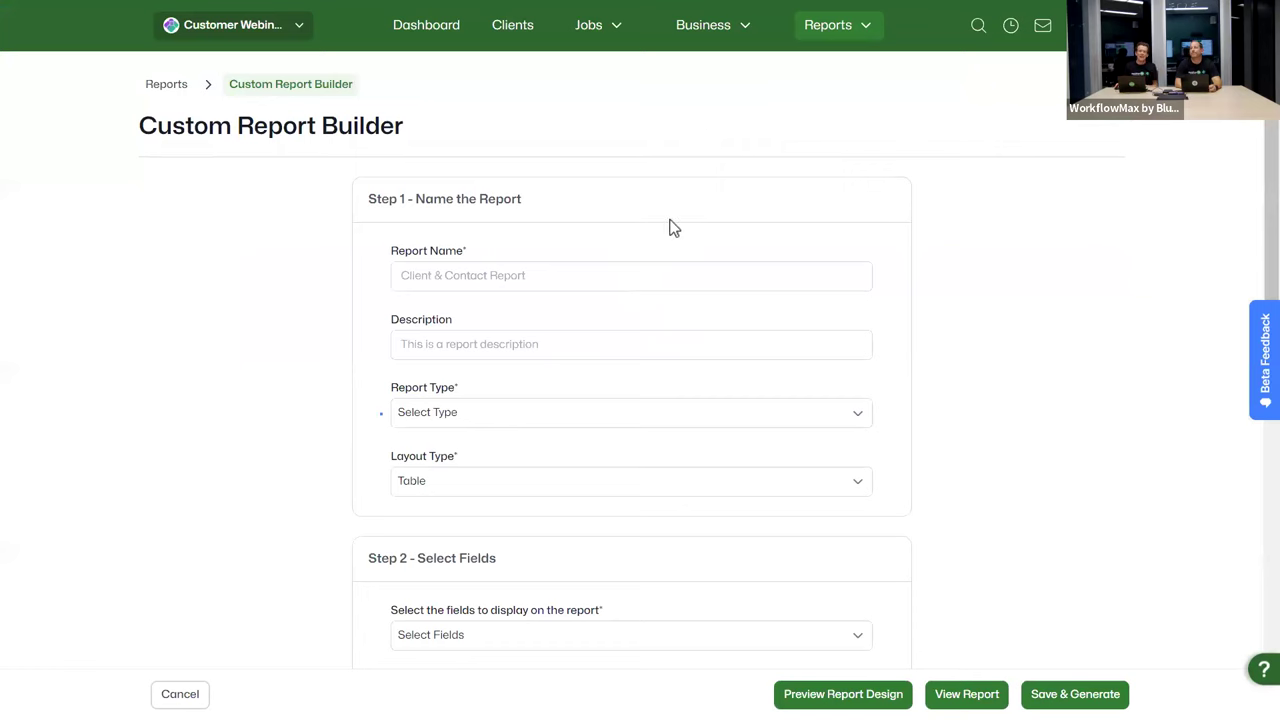
click(599, 268)
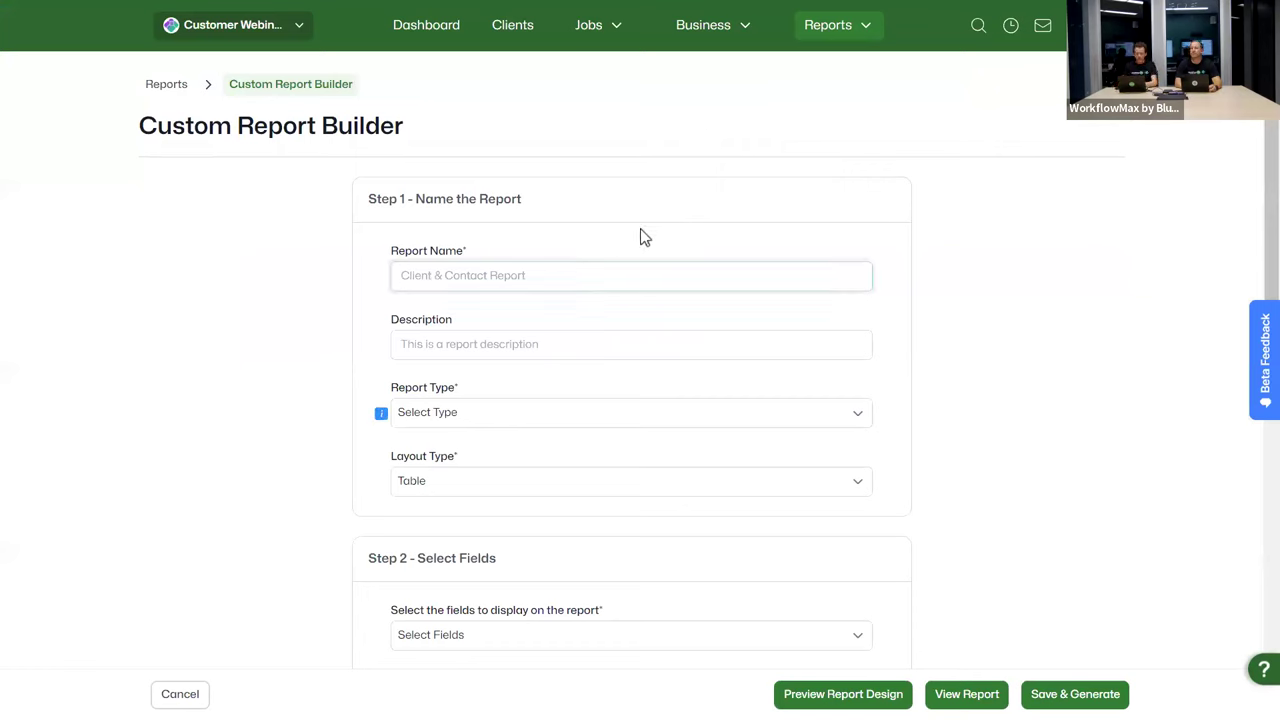
text(Job)
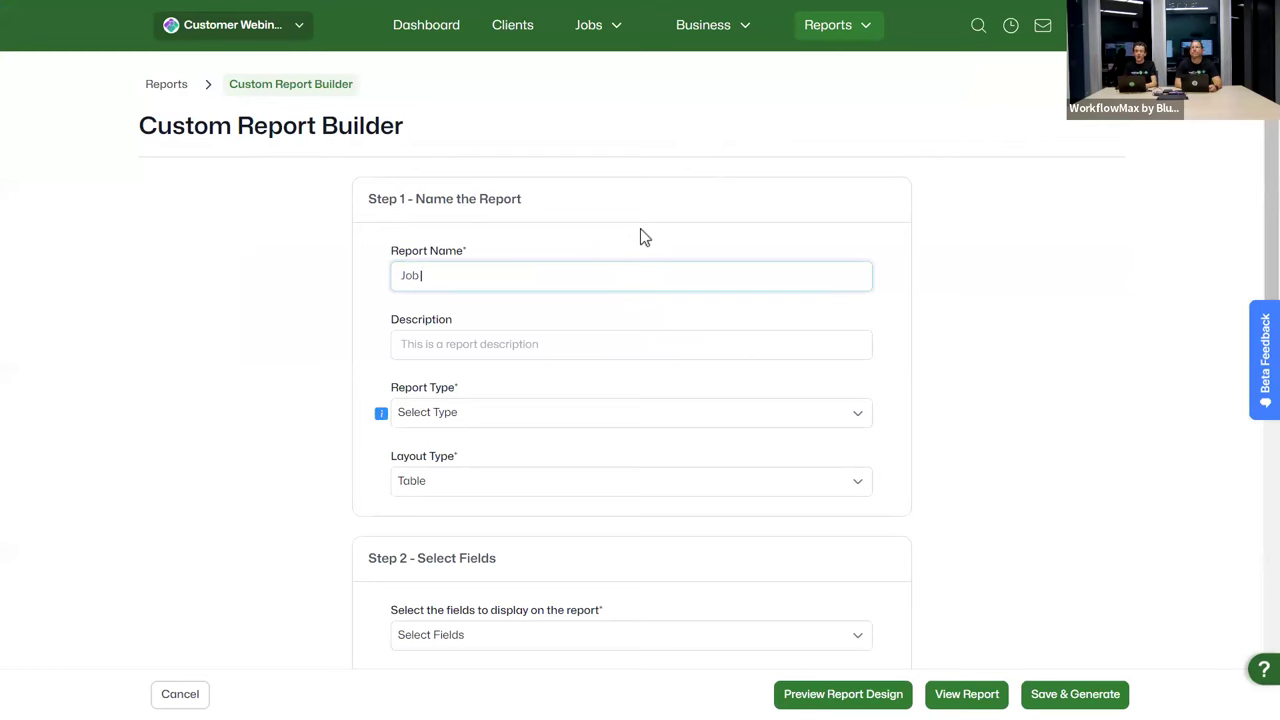
text( Report)
click(512, 406)
click(500, 460)
text(job)
click(451, 526)
Add the Job No. and Client fields to the report
scroll(370, 300, down, 3)
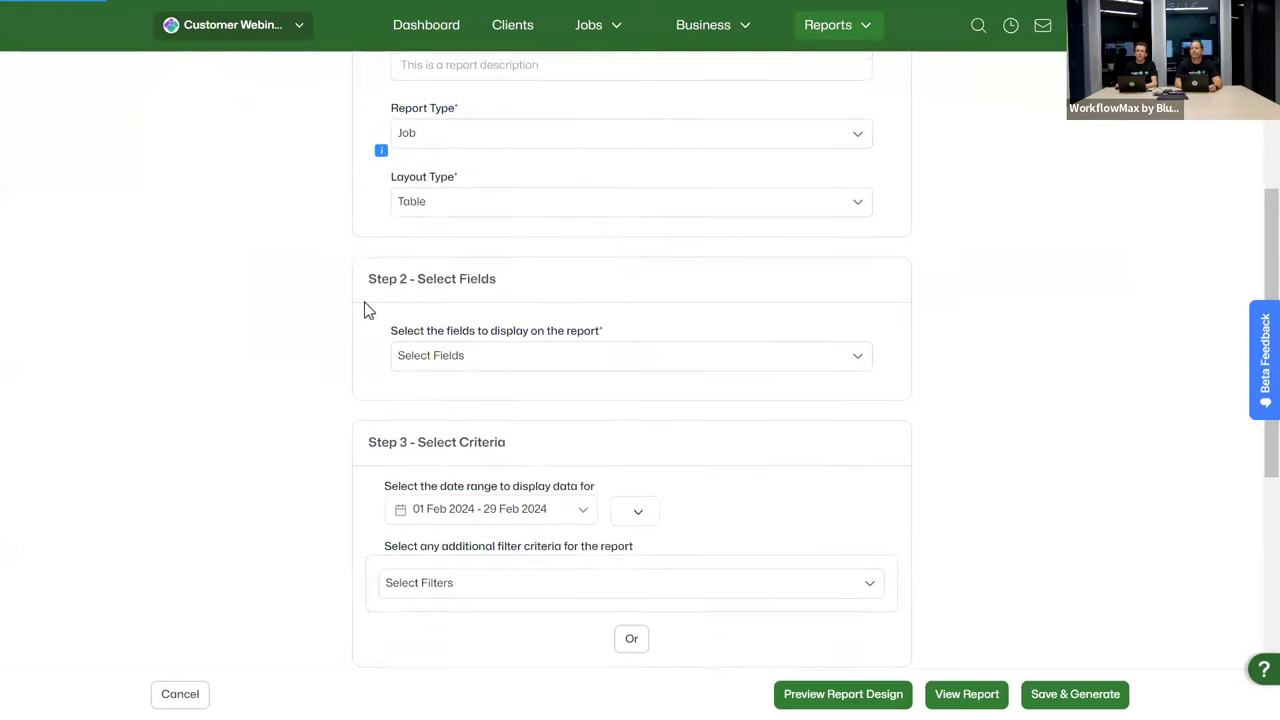
click(476, 345)
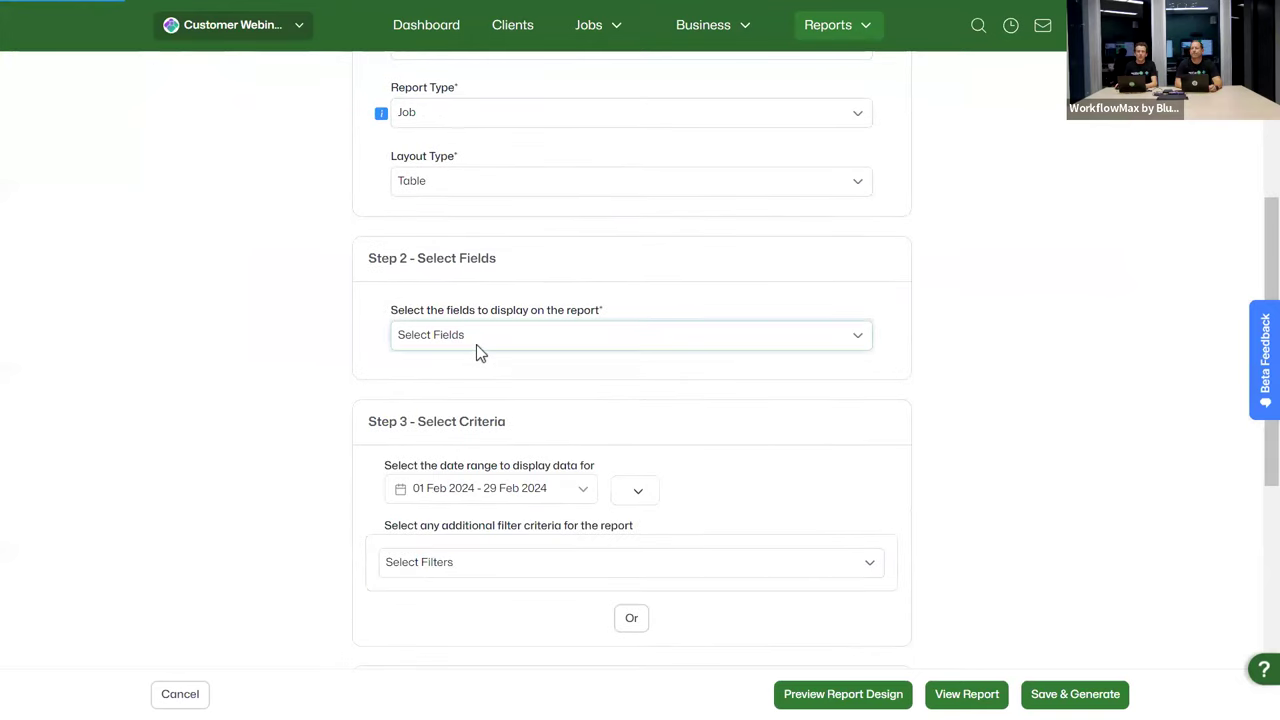
click(491, 377)
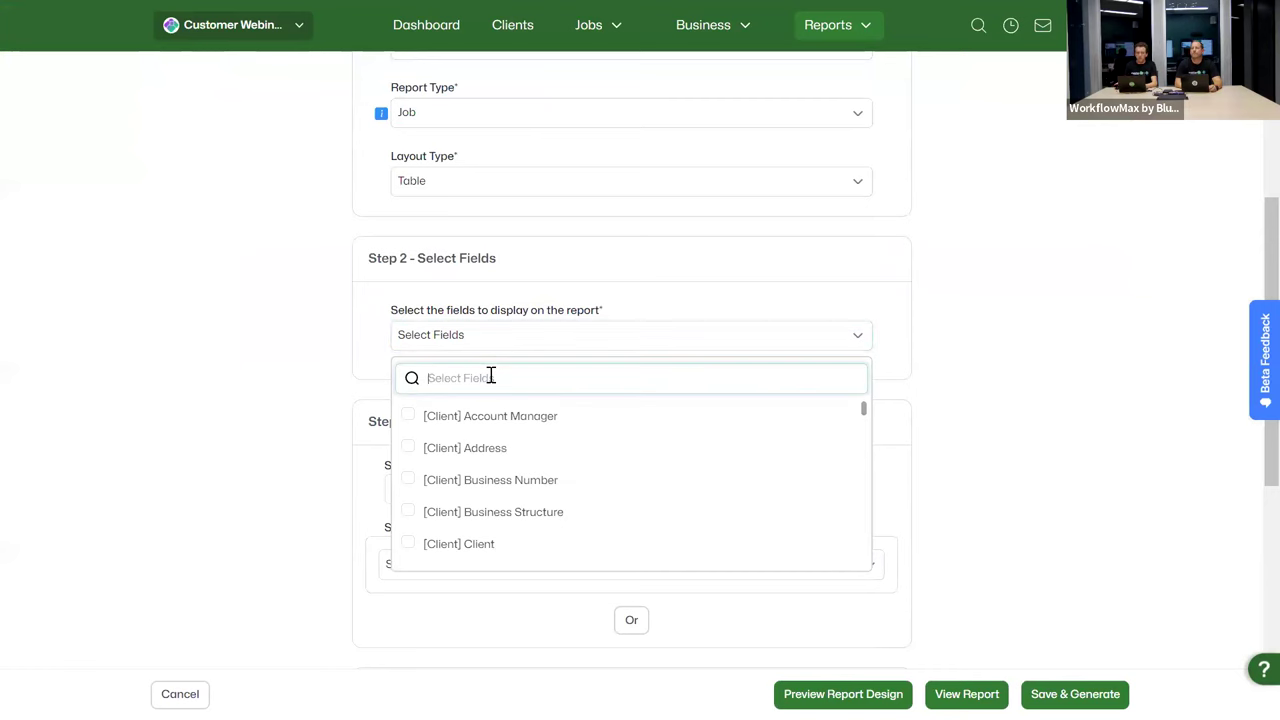
text(job nu)
key(BackSpace)
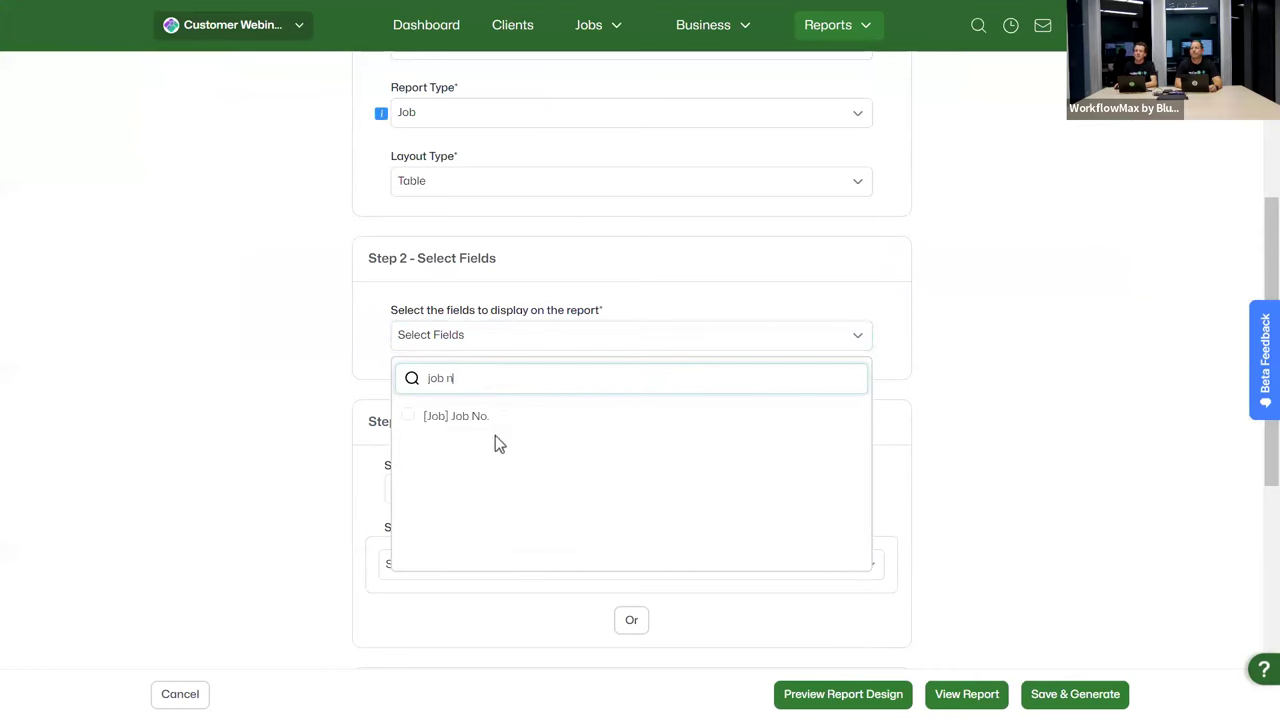
click(408, 415)
drag(484, 378, 390, 378)
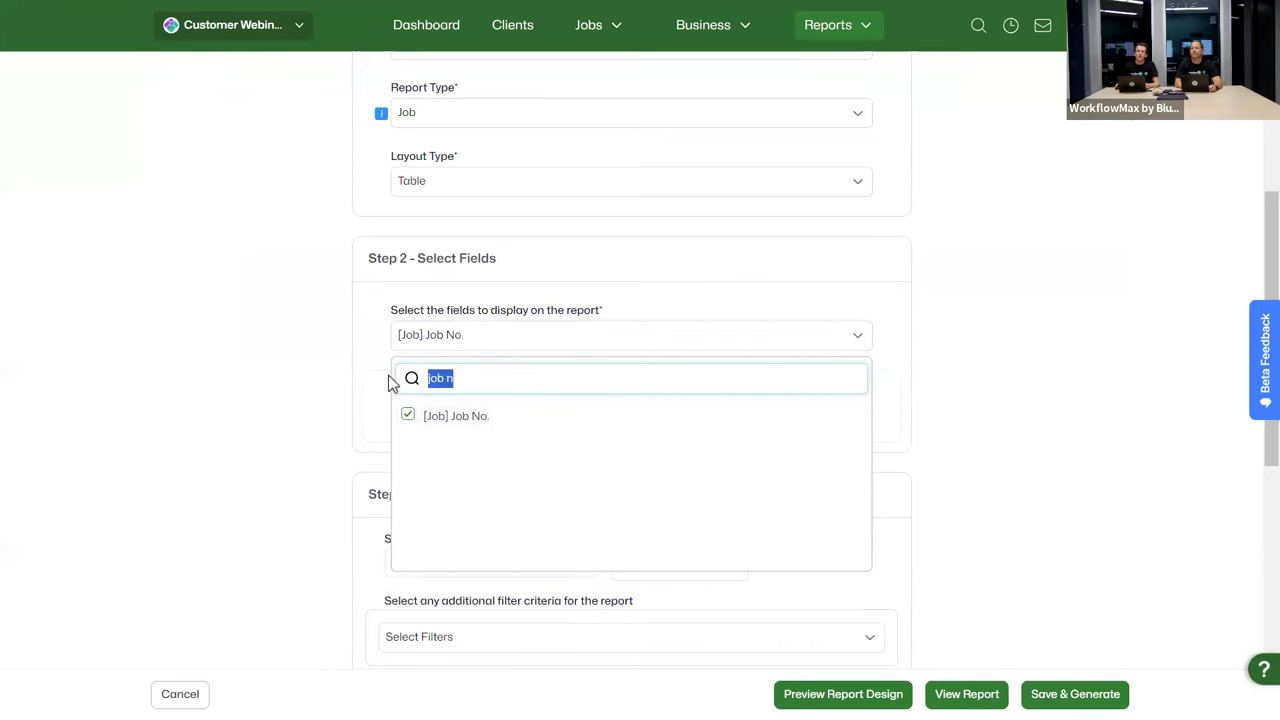
text(client)
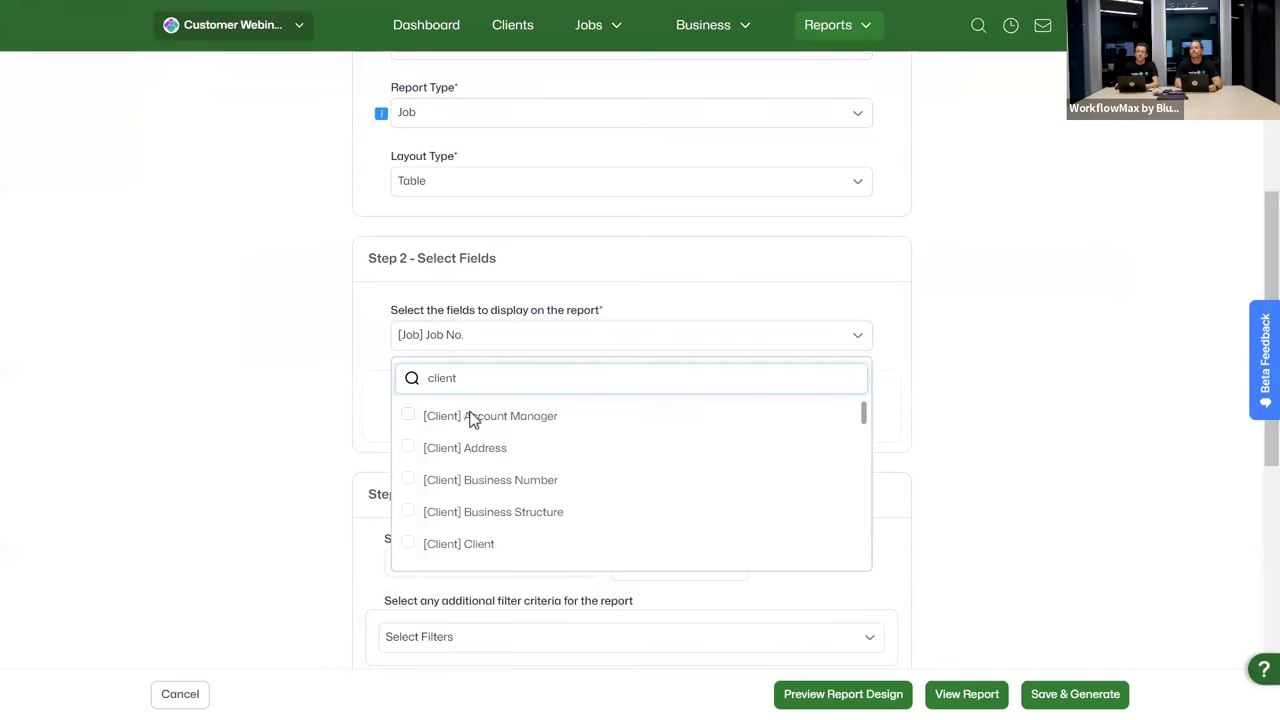
click(408, 544)
Add the Billable and Actual Cost fields to the report
double_click(488, 377)
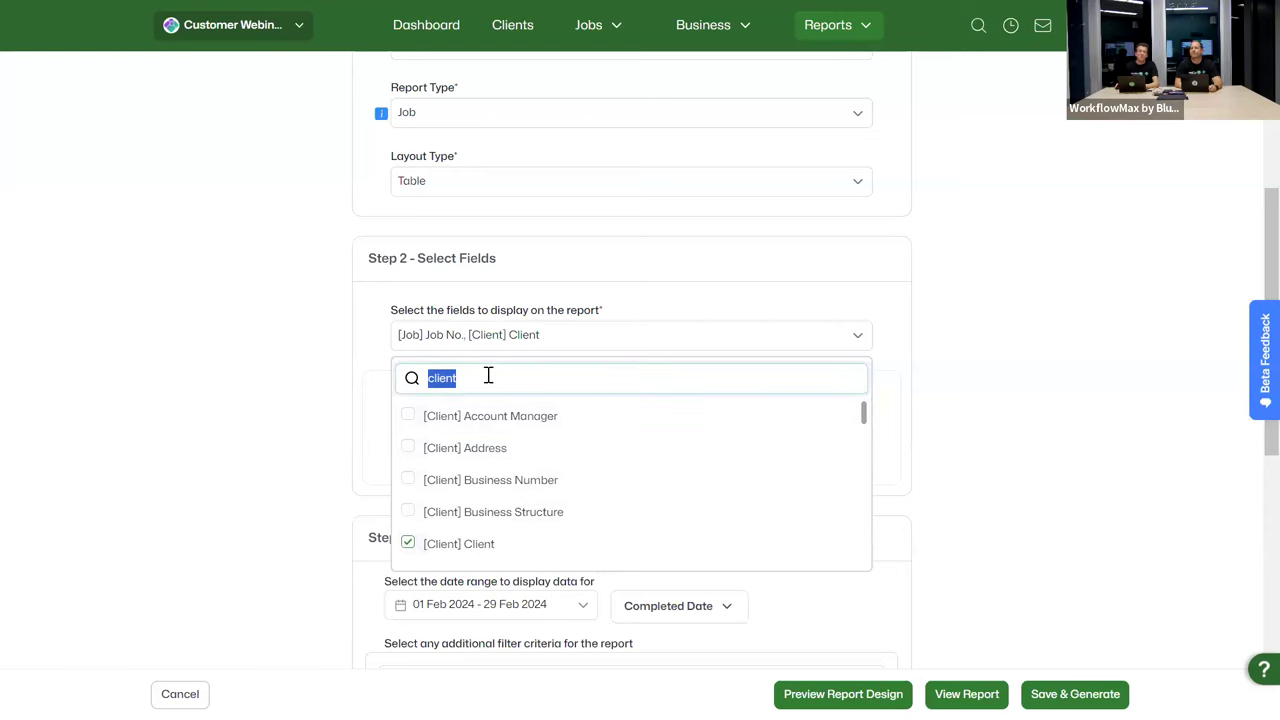
text(job bl)
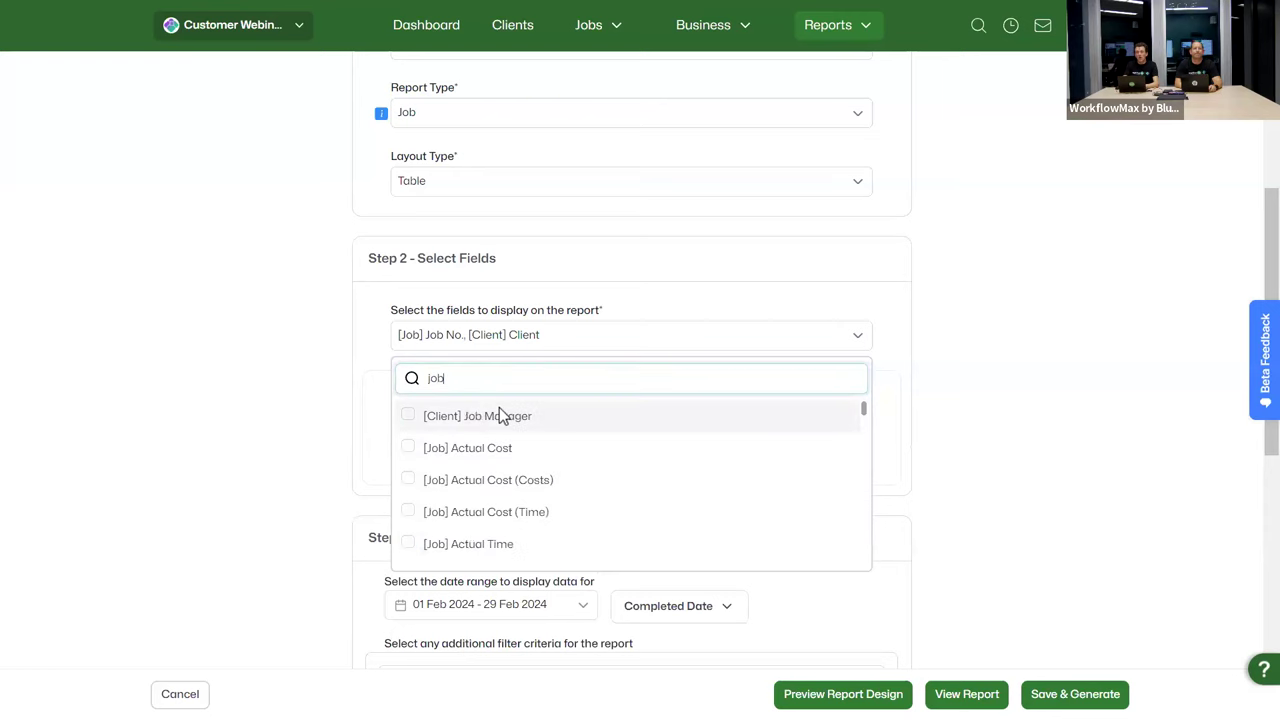
key(BackSpace)
key(BackSpace)
key(BackSpace)
key(BackSpace)
key(BackSpace)
key(BackSpace)
text(bill)
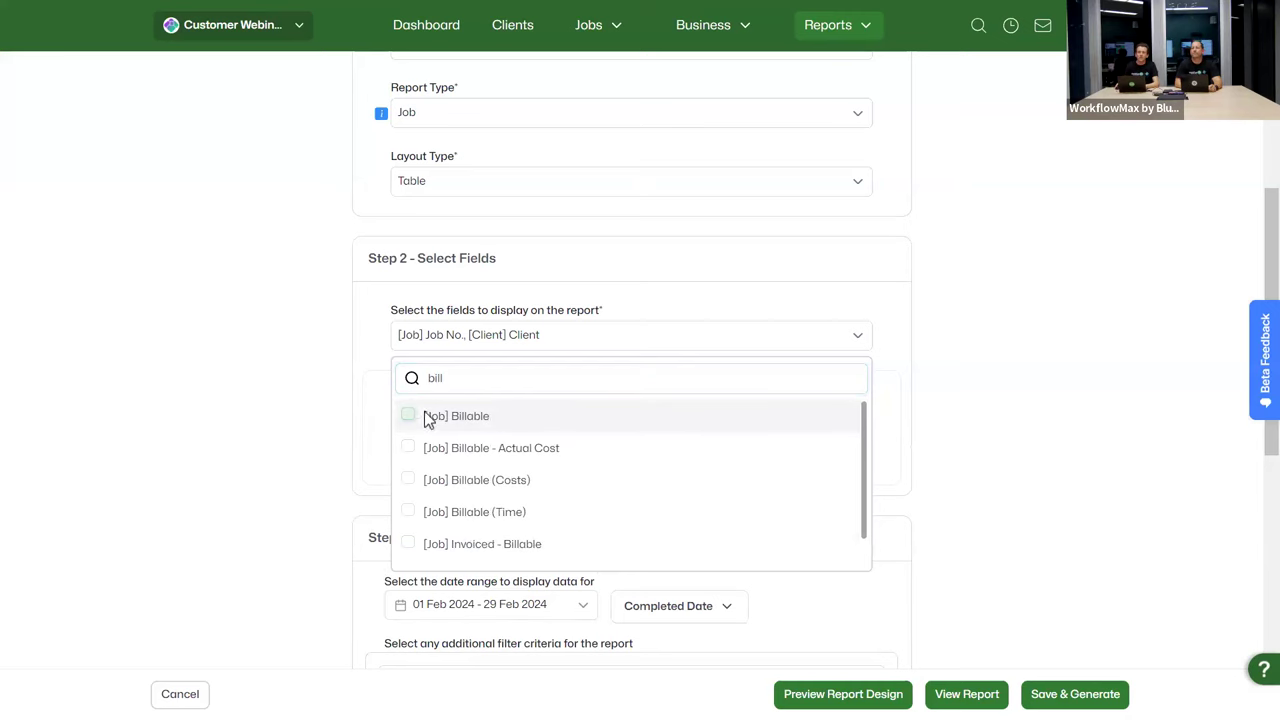
click(431, 416)
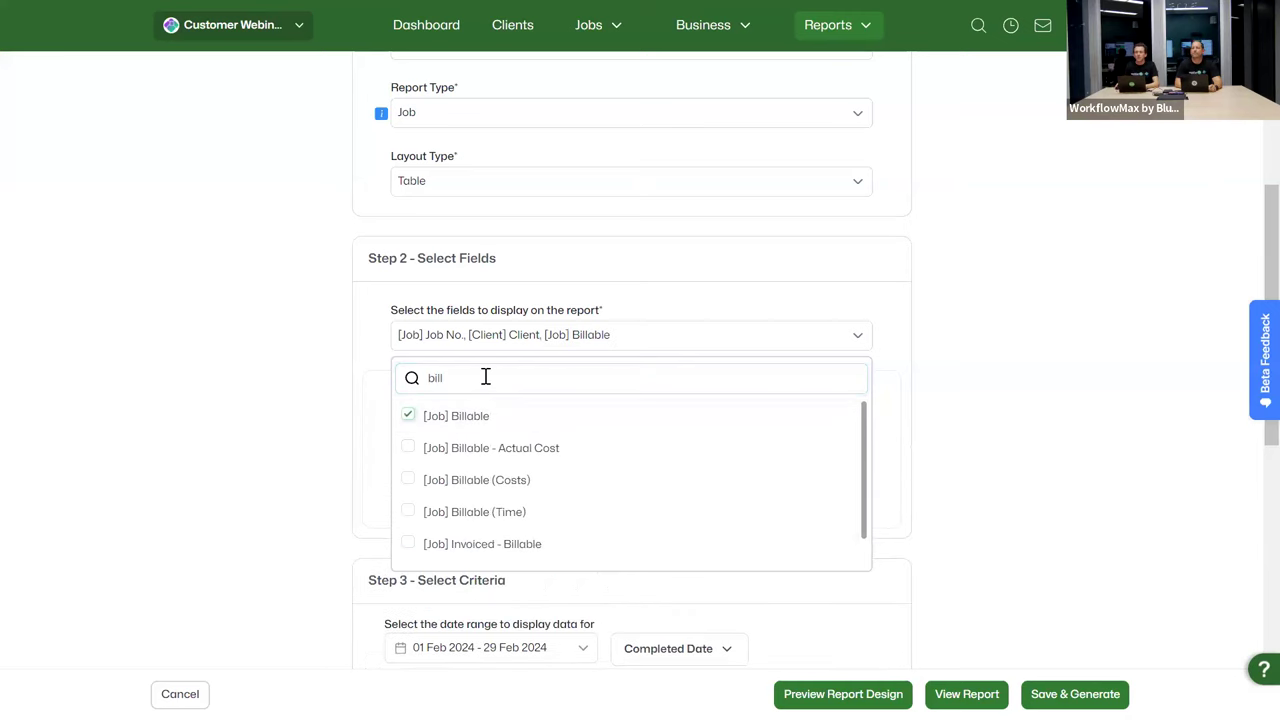
click(687, 342)
text(actual)
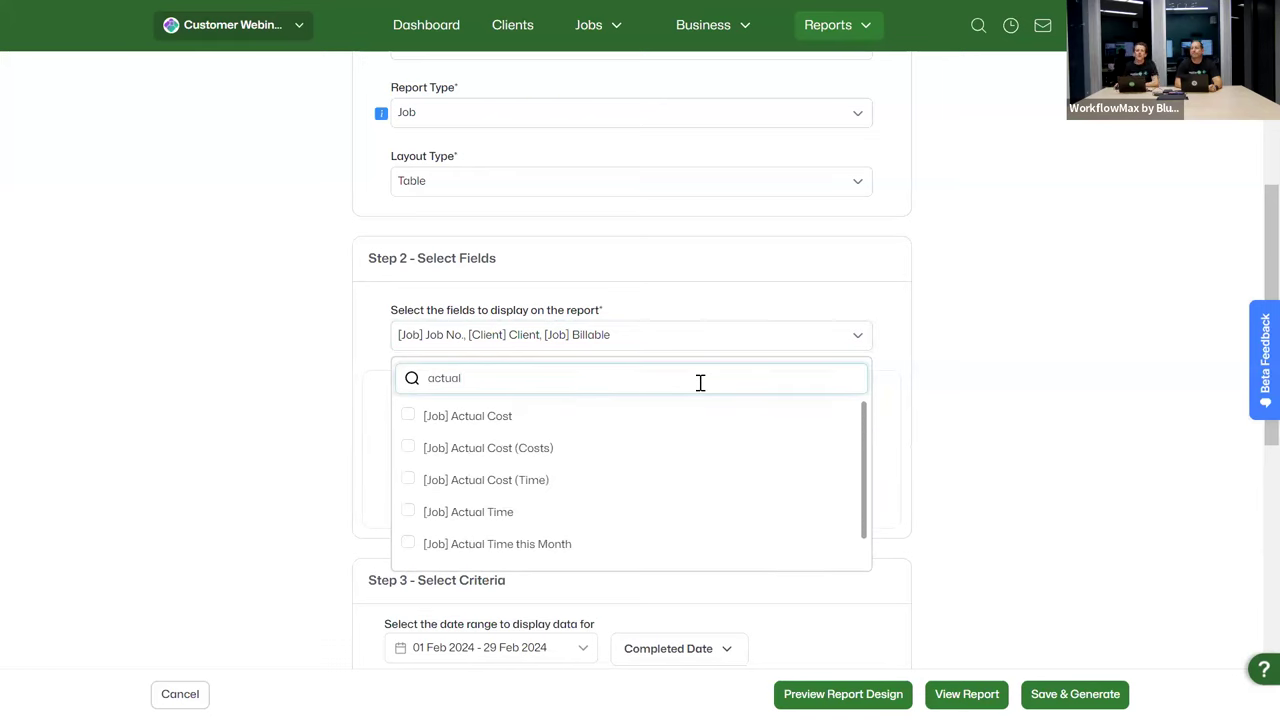
click(402, 419)
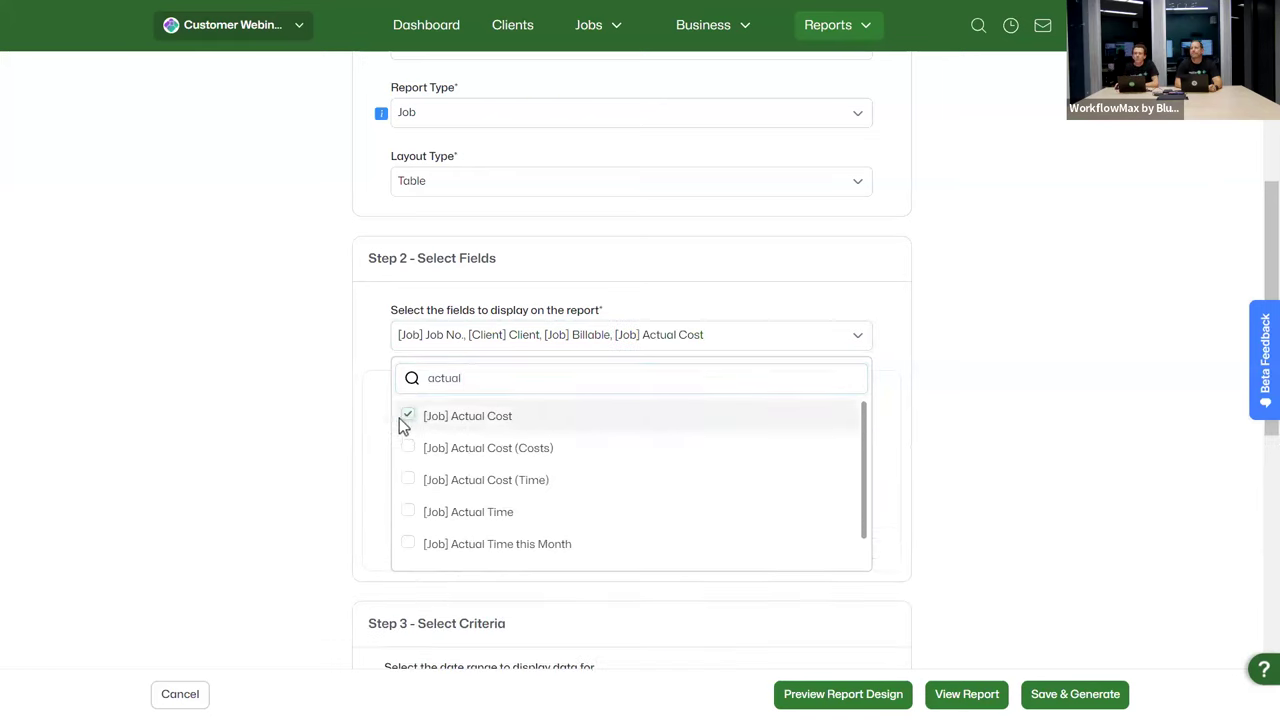
click(244, 366)
Set the report date range from 1 January 2023 to 31 December 2023
scroll(250, 355, down, 2)
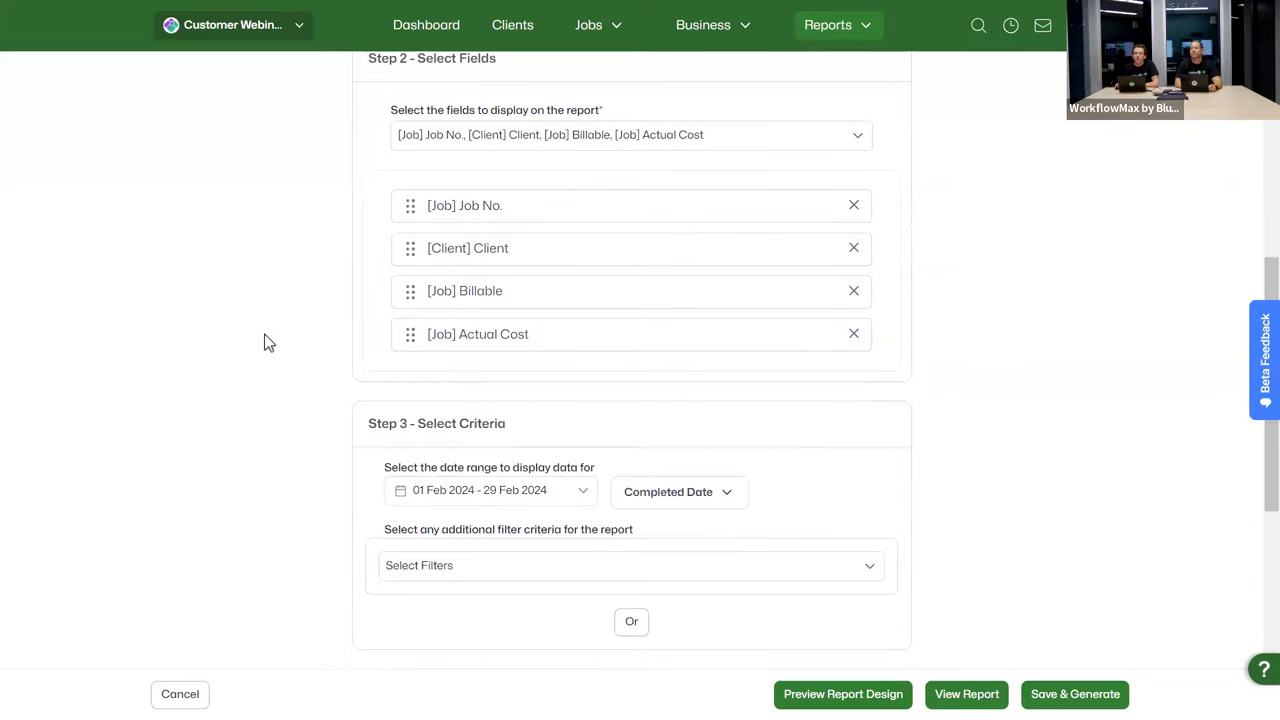
scroll(264, 343, down, 1)
click(534, 392)
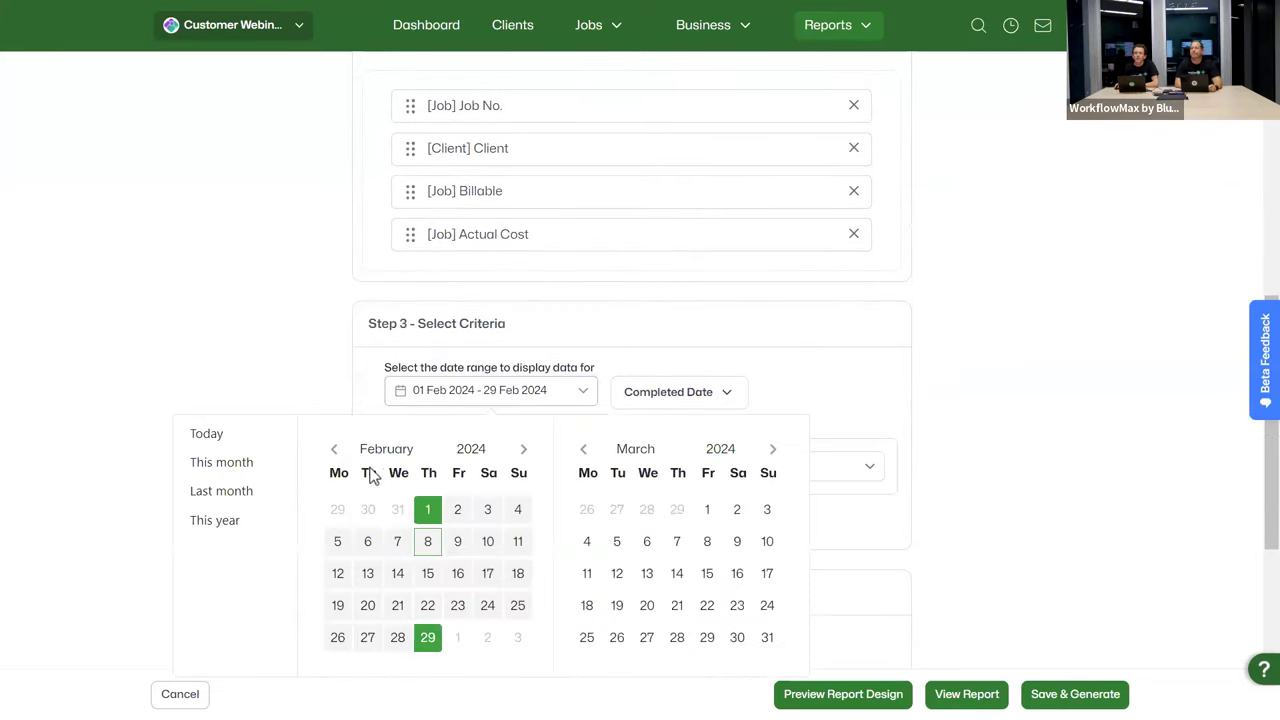
click(335, 451)
click(335, 451)
click(335, 451)
click(335, 451)
click(335, 451)
click(335, 451)
click(335, 451)
click(335, 451)
click(335, 451)
click(335, 451)
click(335, 451)
click(335, 451)
click(335, 451)
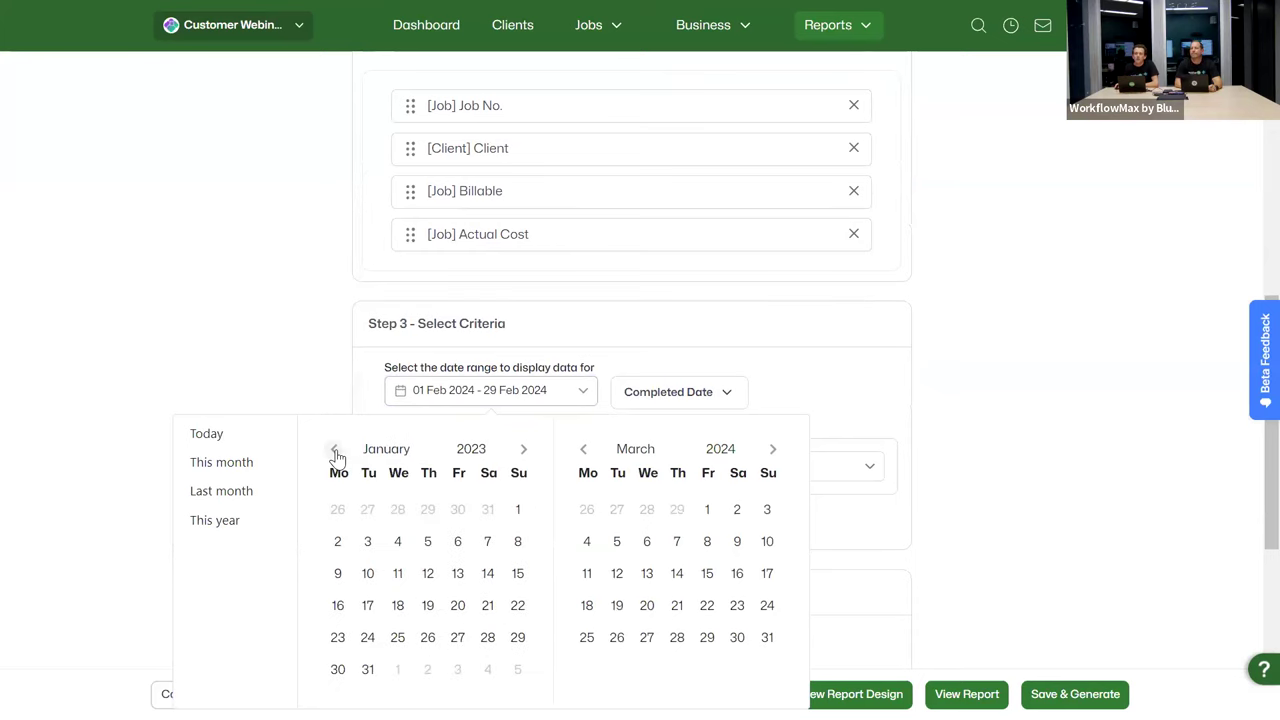
click(519, 511)
click(772, 449)
click(772, 449)
click(772, 449)
click(772, 449)
click(772, 449)
click(772, 449)
click(772, 449)
click(772, 449)
click(772, 449)
click(772, 449)
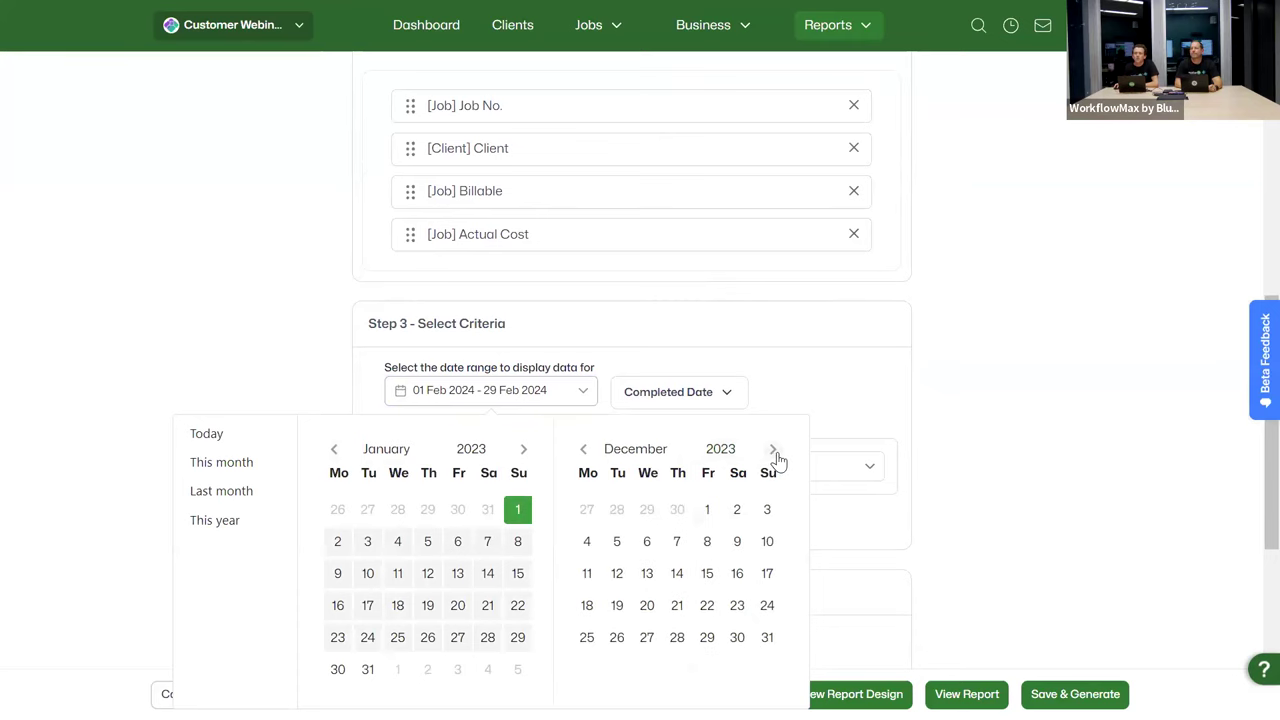
click(769, 641)
Base the date range on Start Date and save and generate the report
click(690, 400)
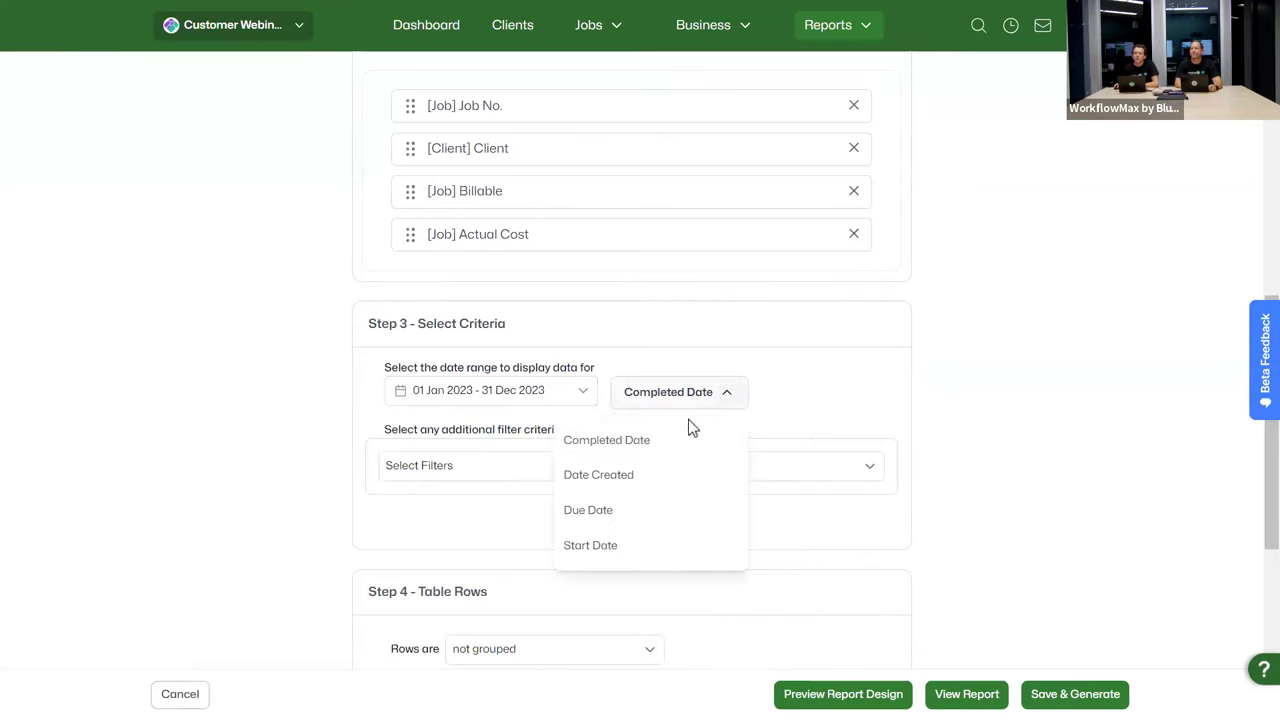
click(634, 548)
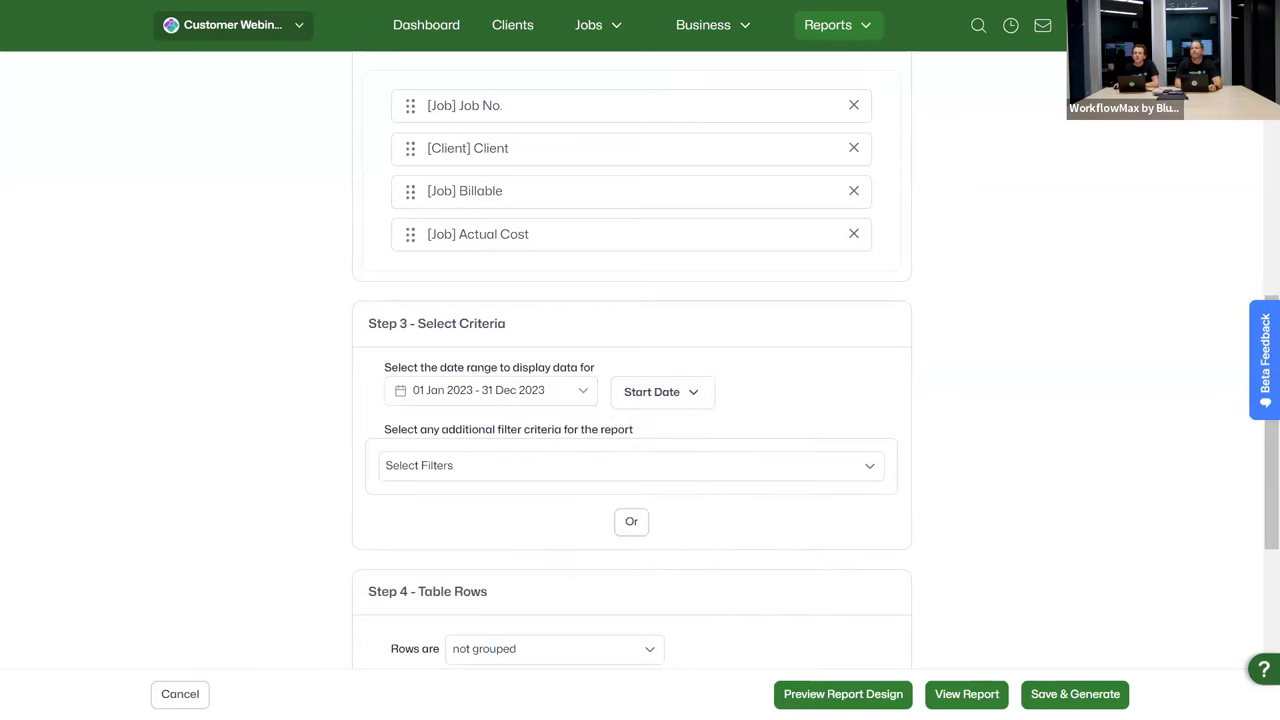
click(1075, 694)
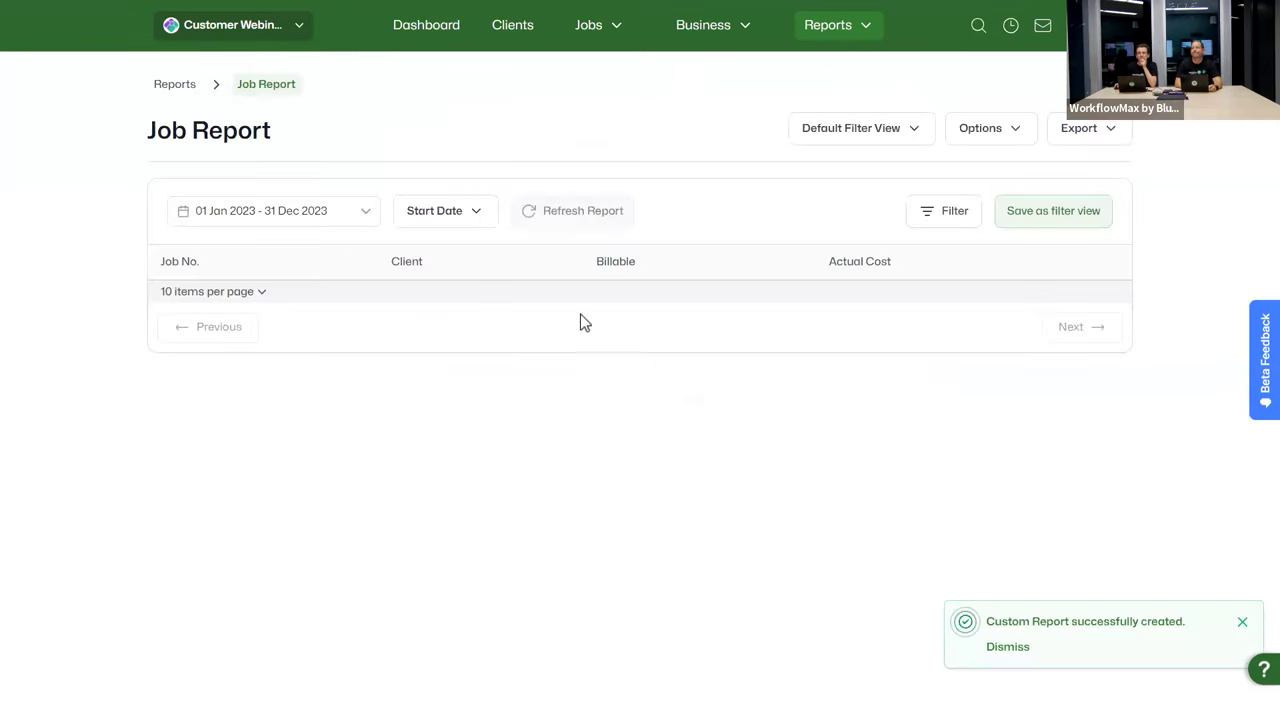
Page through the Job Report to page 3, then page 7 showing jobs J000137–J000146
scroll(595, 373, down, 1)
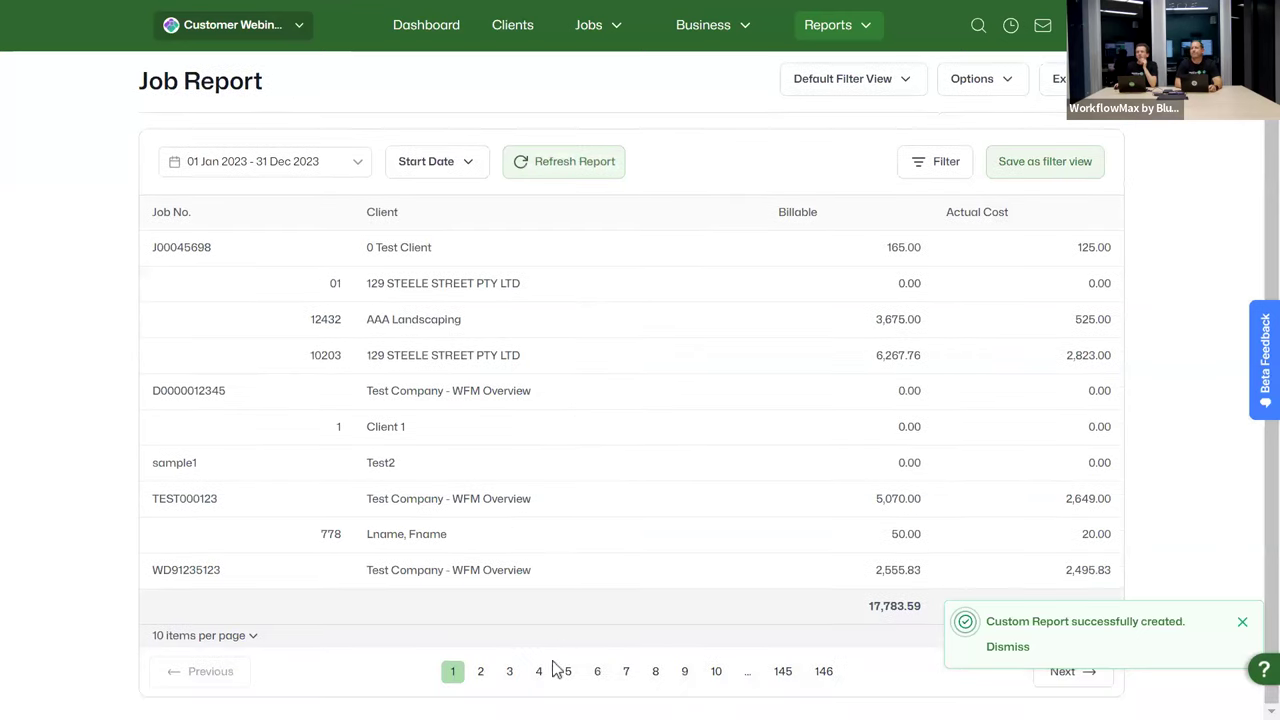
click(509, 673)
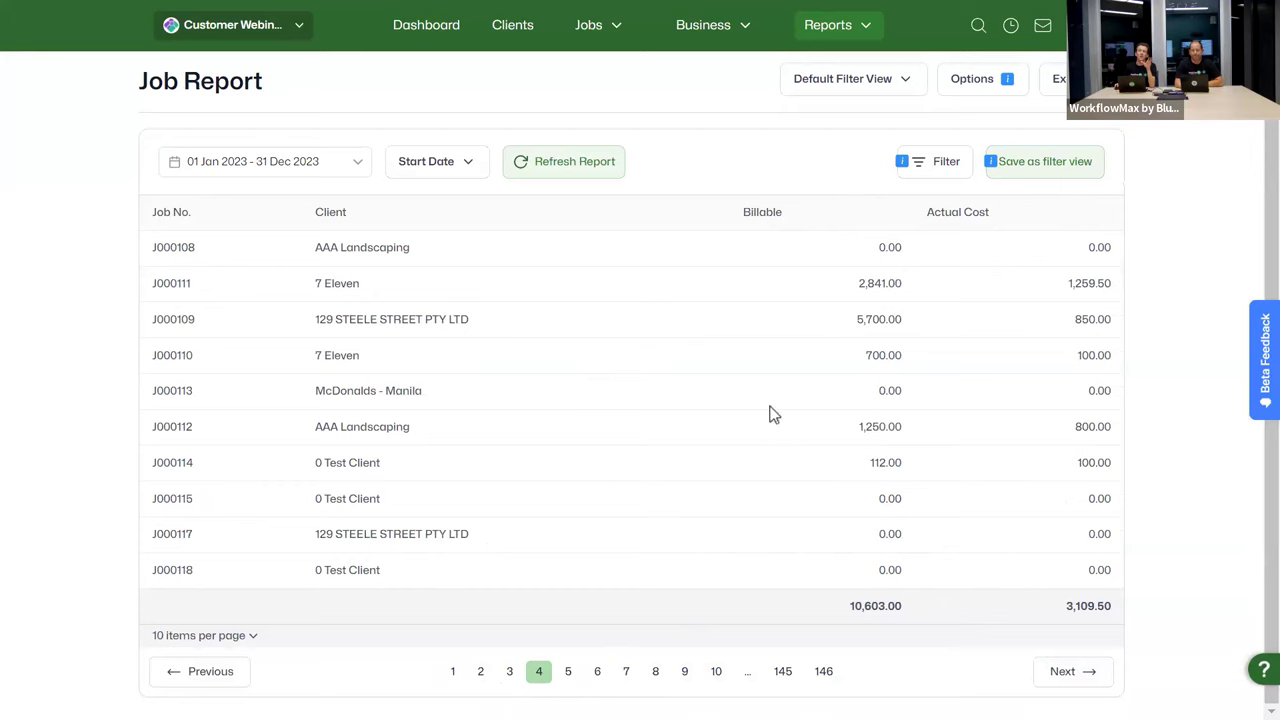
click(630, 675)
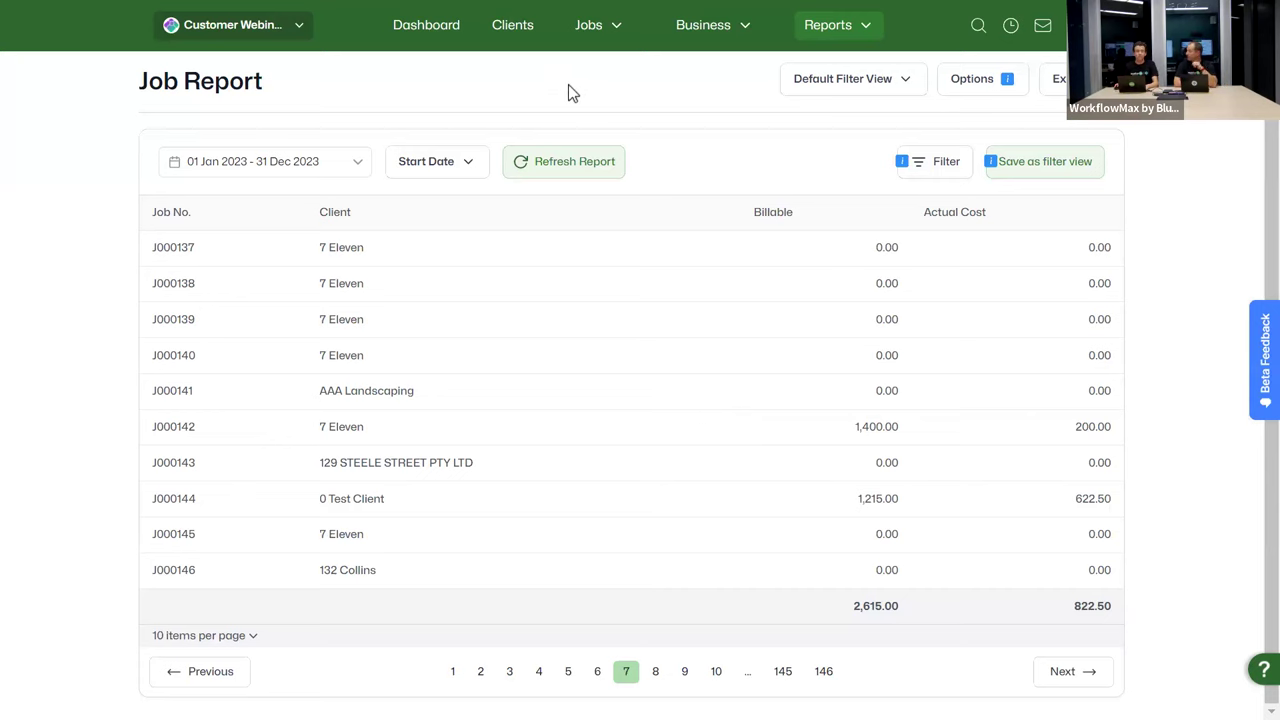
scroll(571, 92, up, 1)
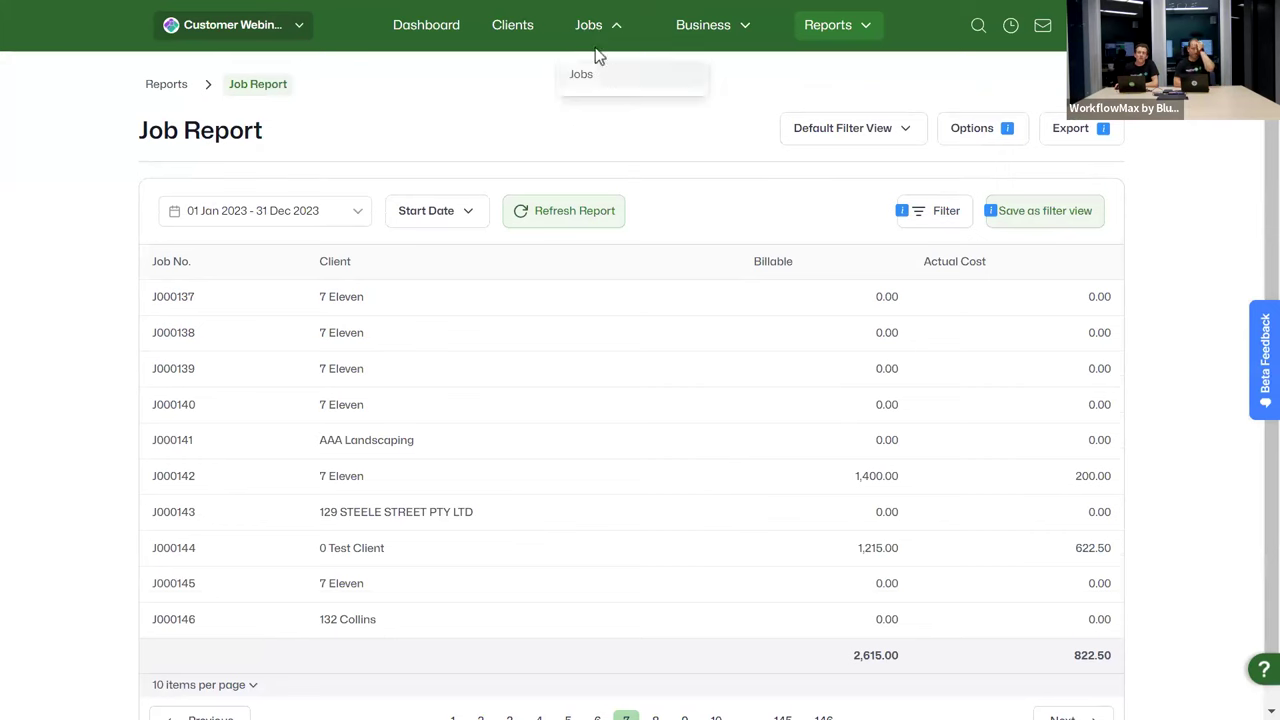
Open the collaboration inbox from the mail icon, then close it again
click(1043, 27)
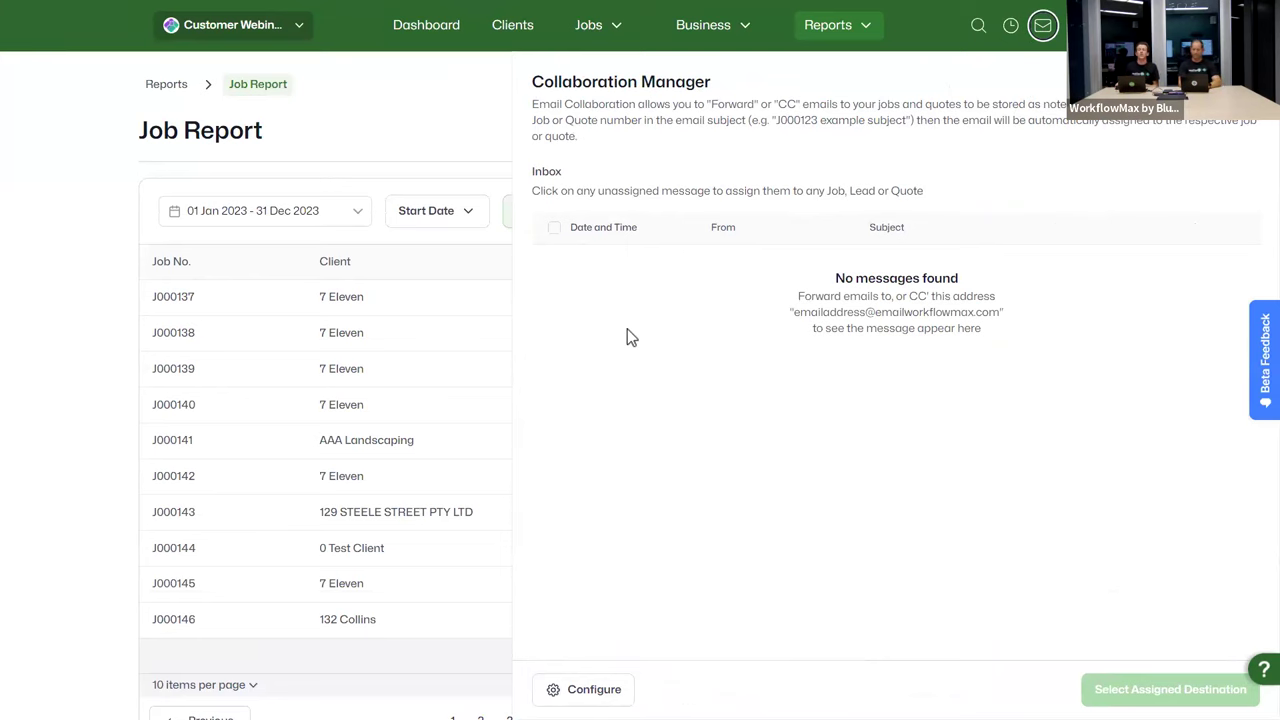
click(1042, 25)
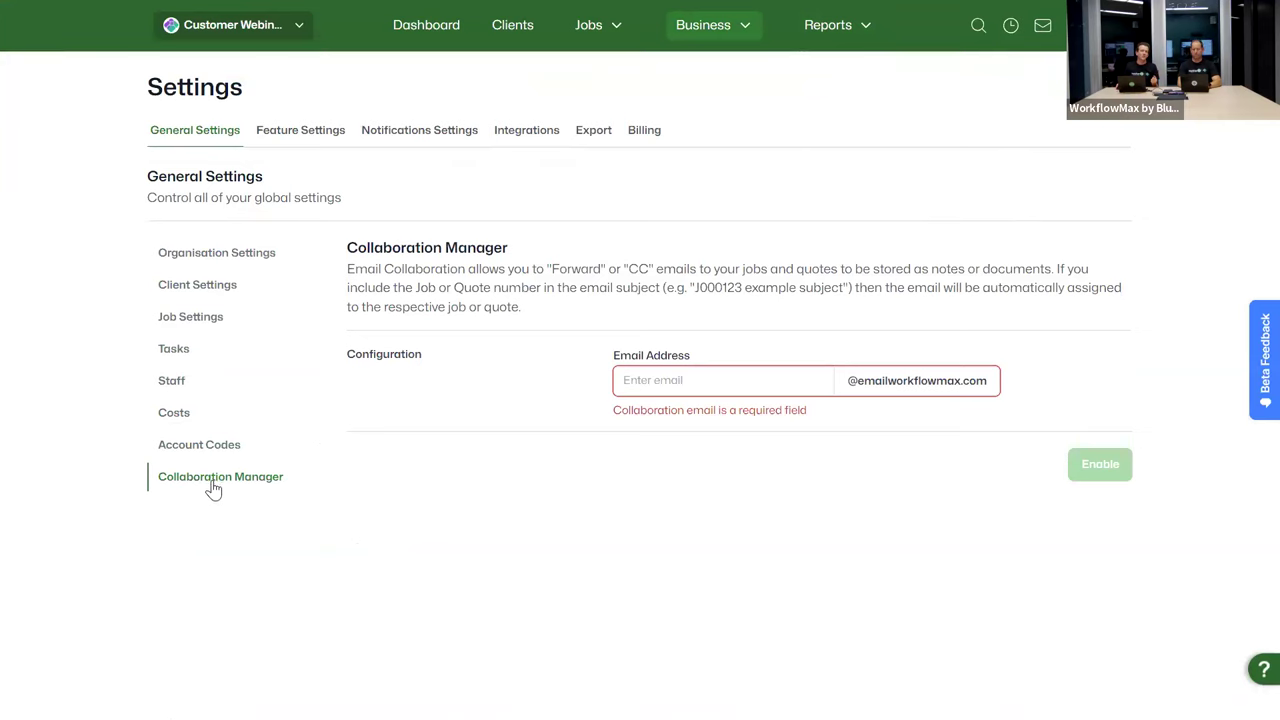
Enter the collaboration email address prefix in the Email Address field and commit it
click(755, 384)
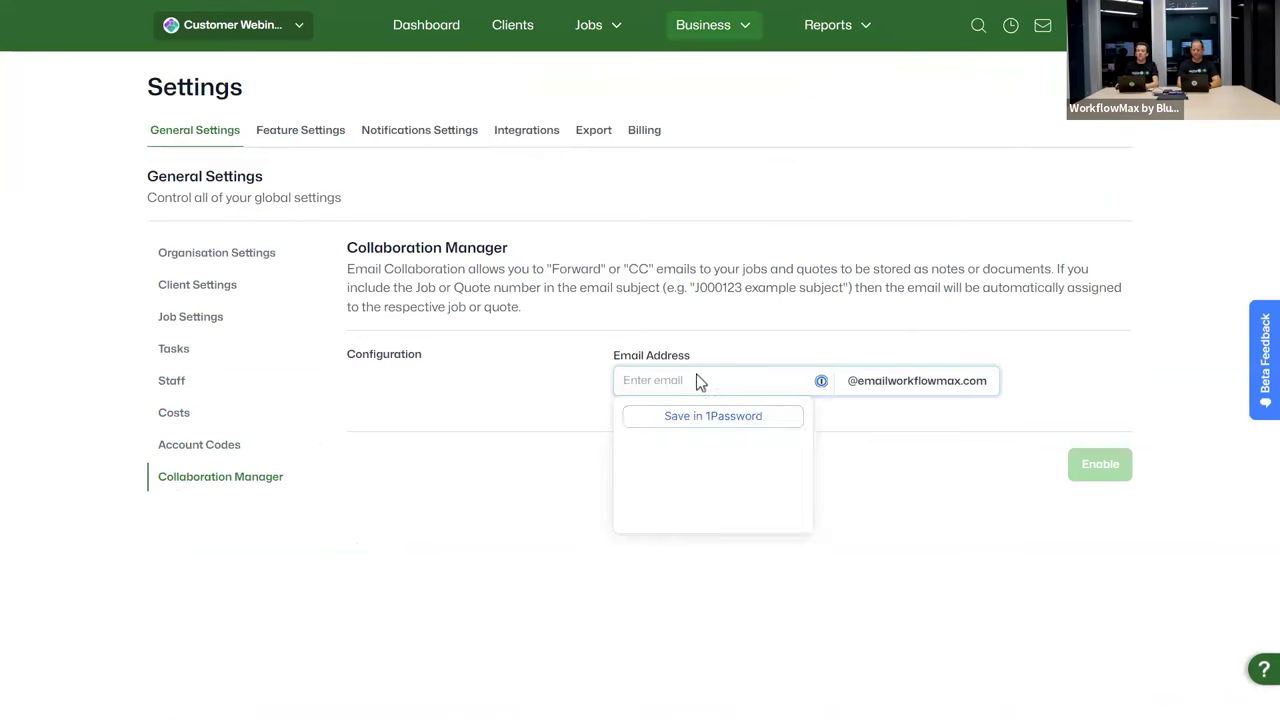
text(bluerockd)
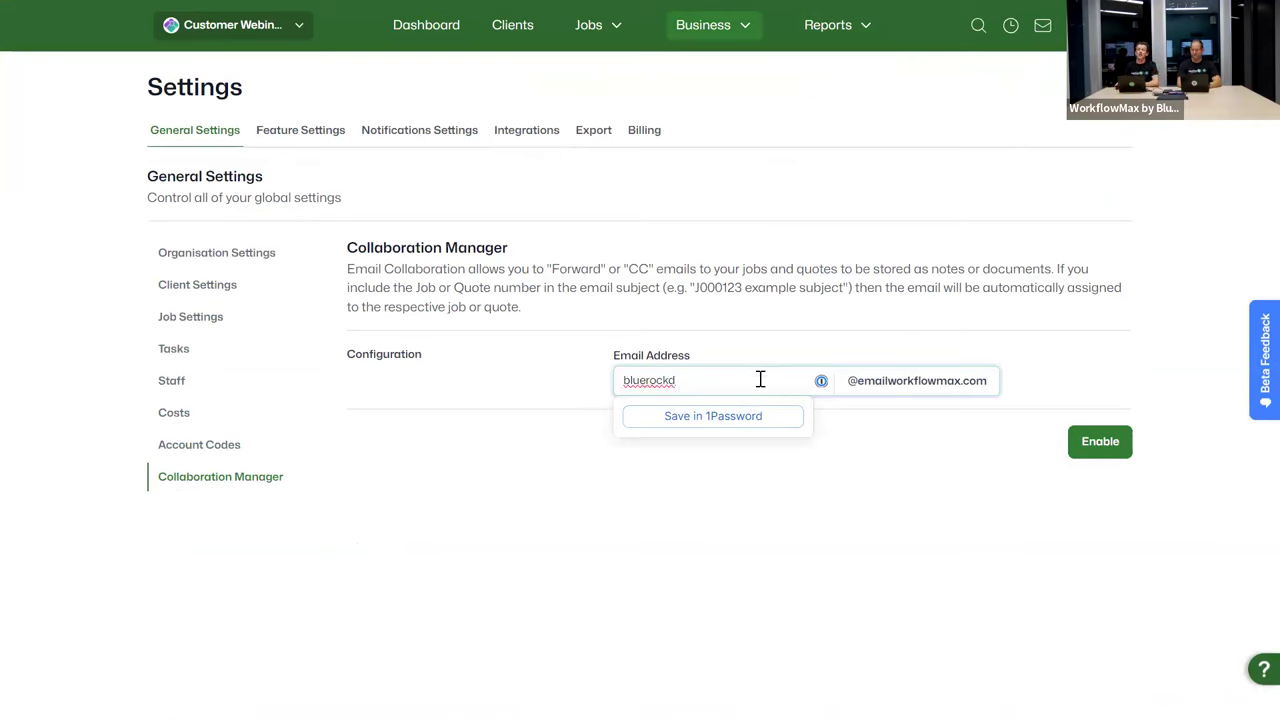
text(igital)
click(655, 515)
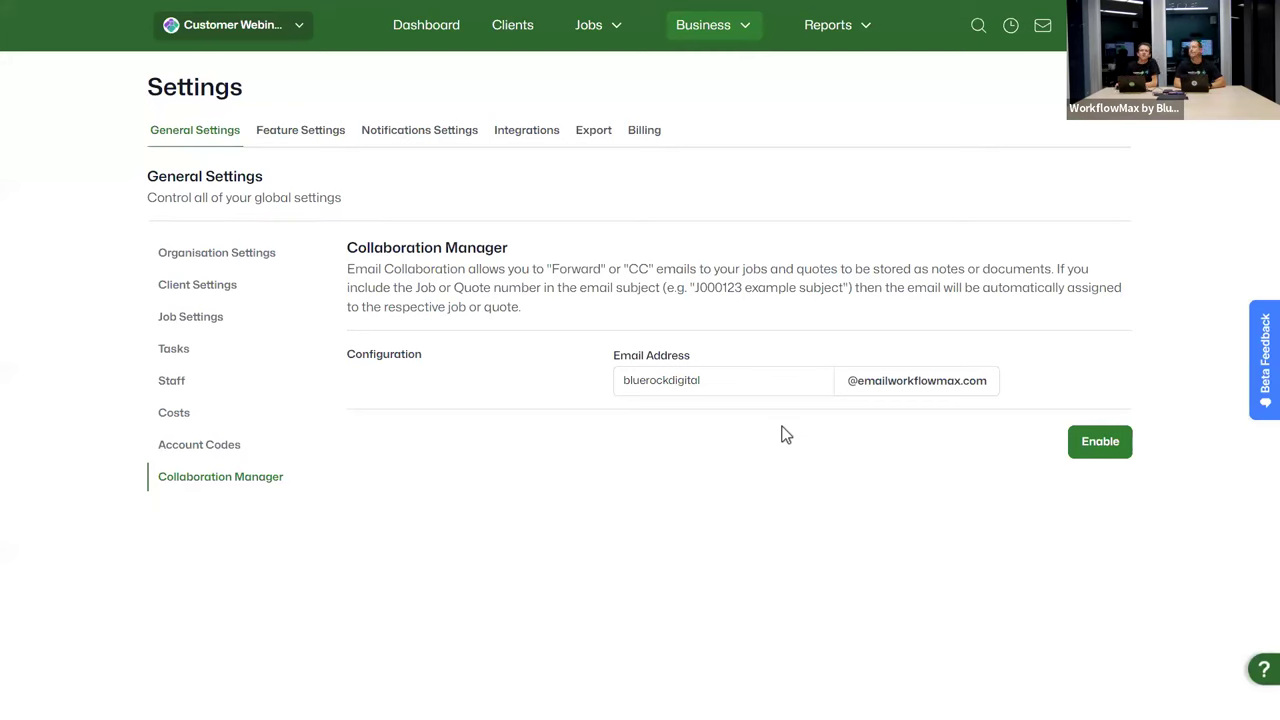
Cancel the Xero integration authorization, then return to the slideshow at slide 7
click(508, 140)
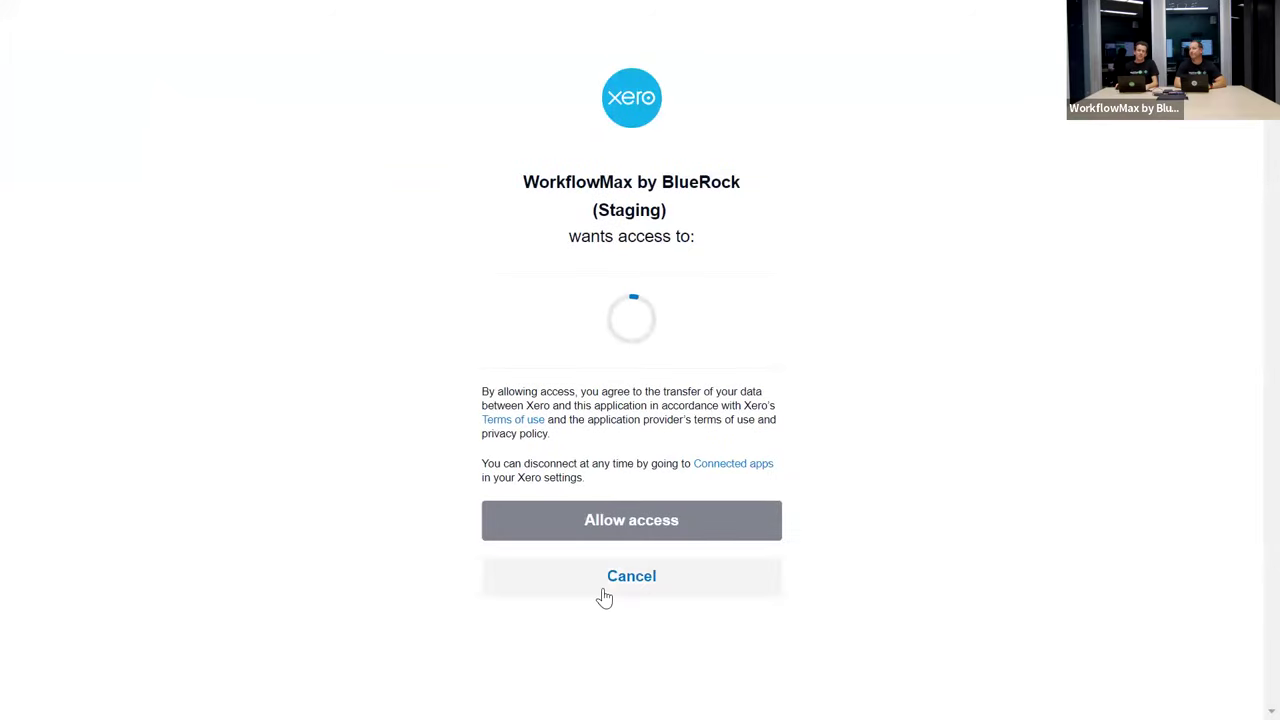
click(647, 593)
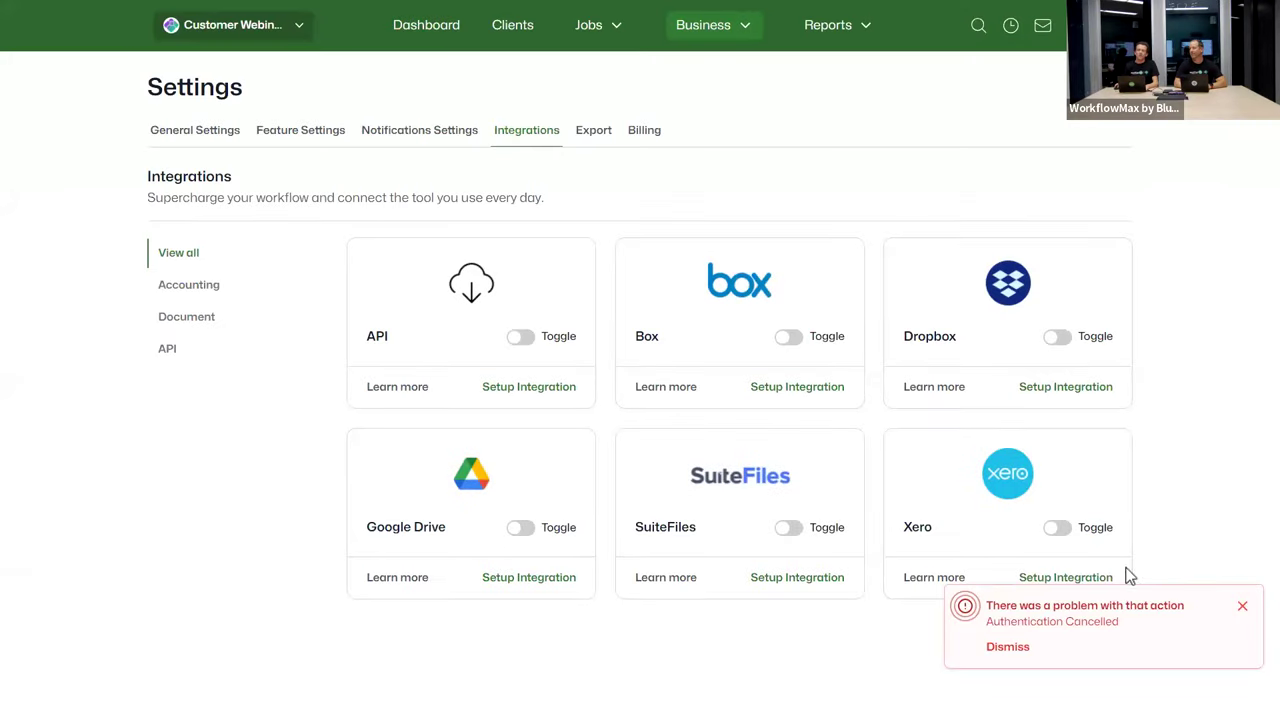
click(1242, 608)
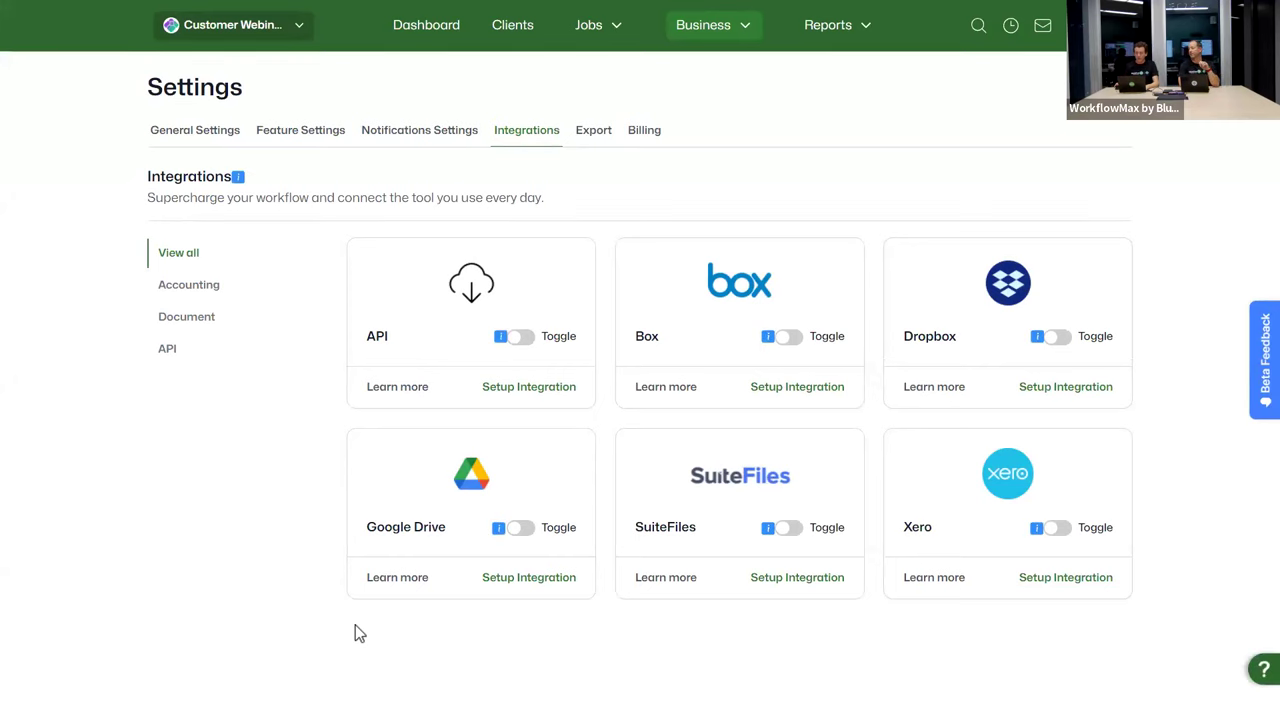
key(alt+Tab)
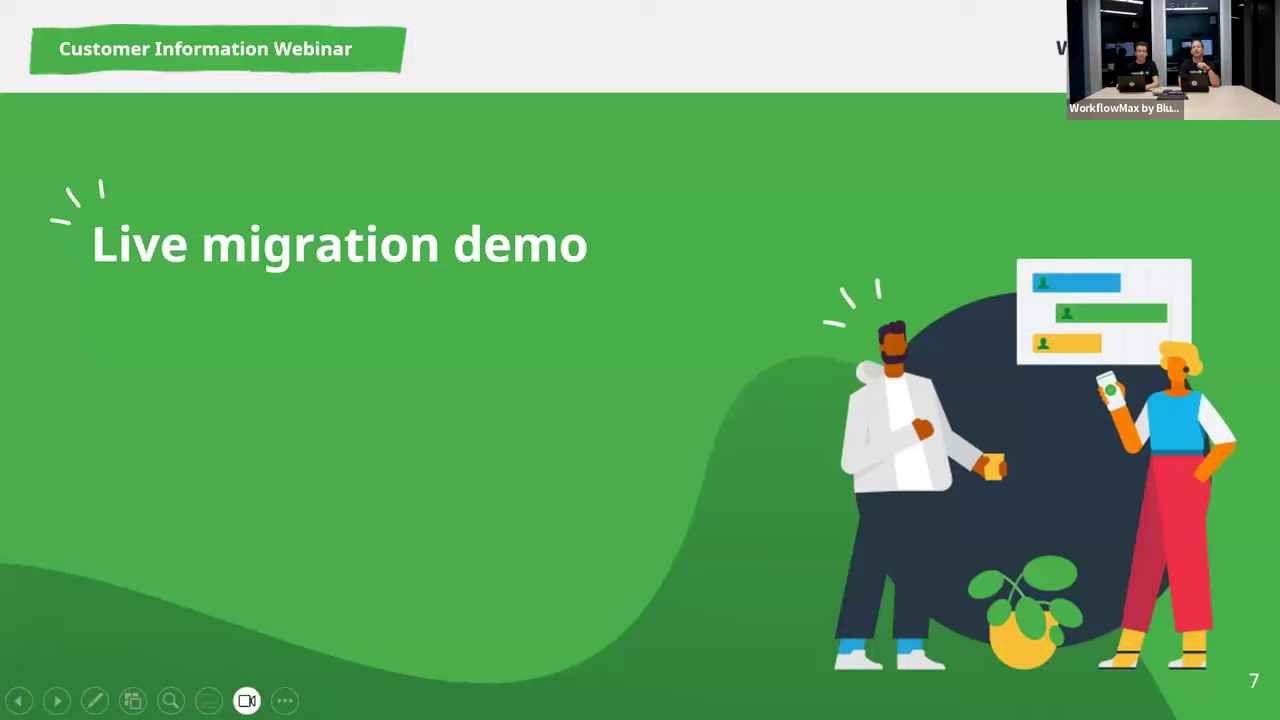
key(Right)
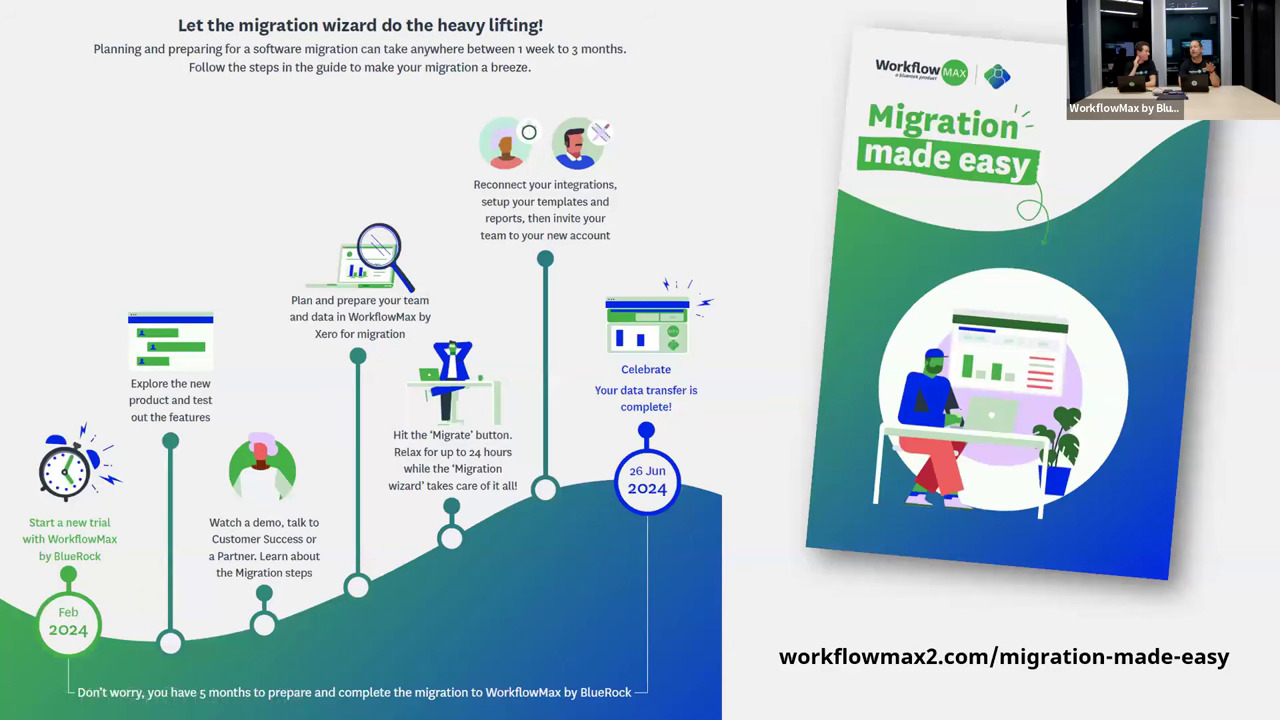